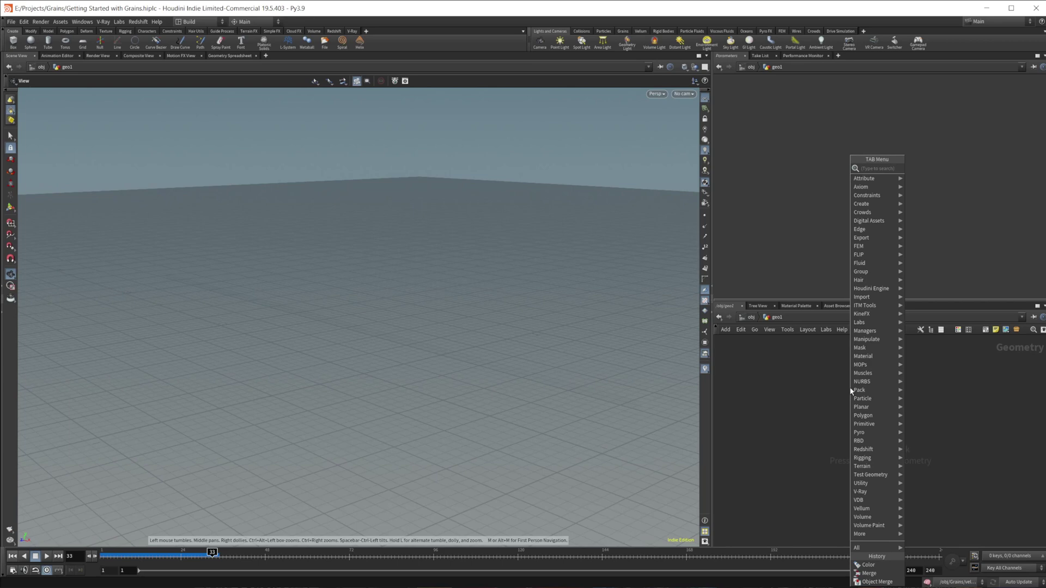
Step: Add a Pig Head test geometry node to the empty geometry network
type("pig")
key("Return")
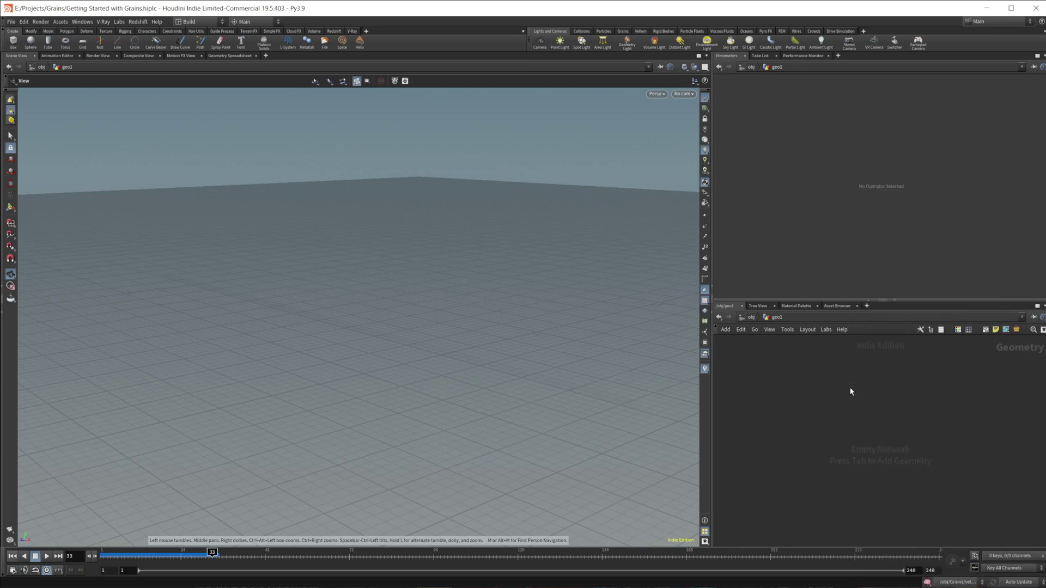
left_click(850, 391)
scroll(955, 423, "down", 3)
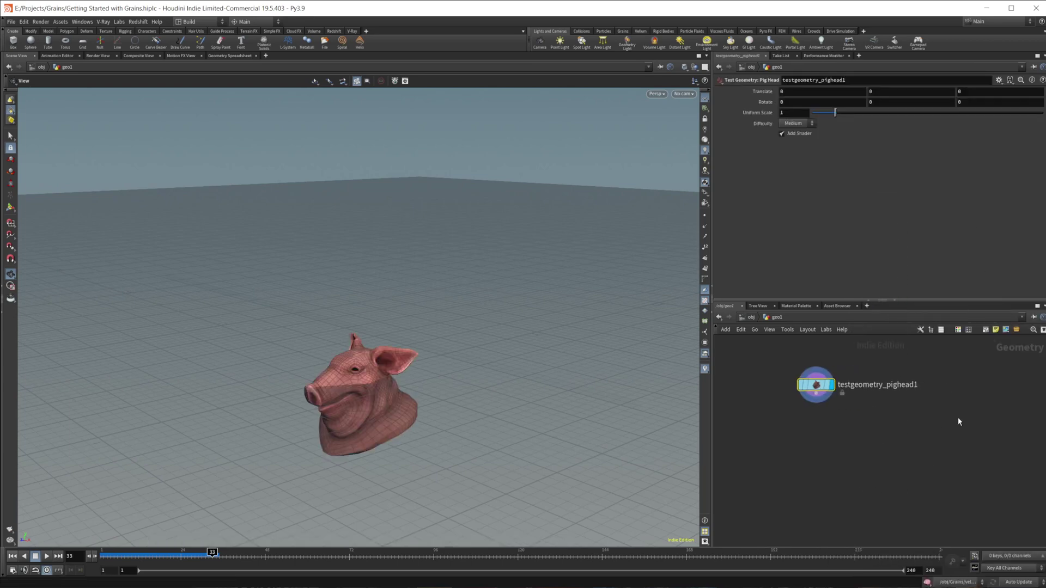
key("Tab")
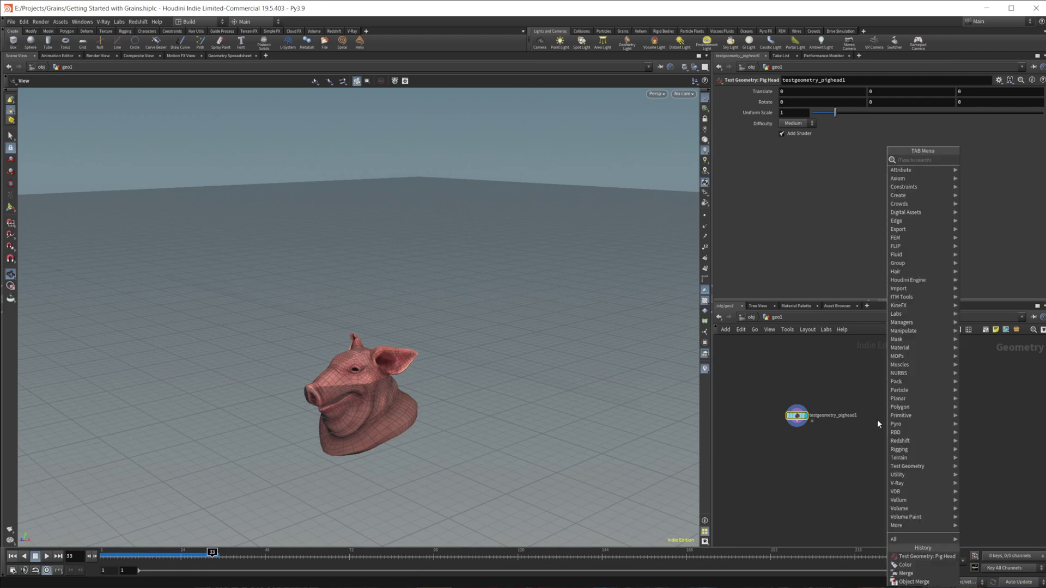
type("merge")
key("Return")
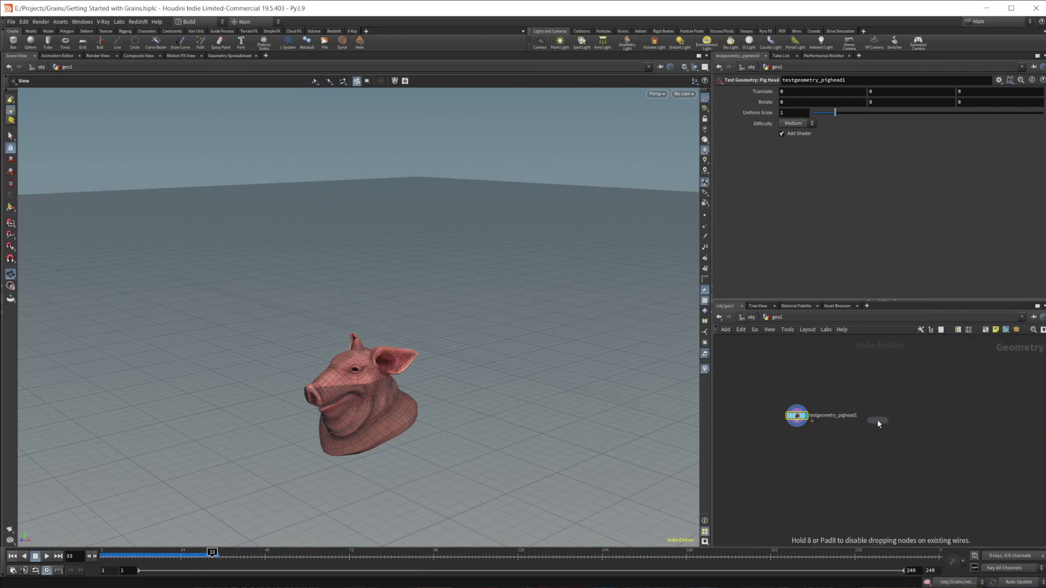
key("Escape")
Step: Add an Object Merge node beside the pig head node
key("Tab")
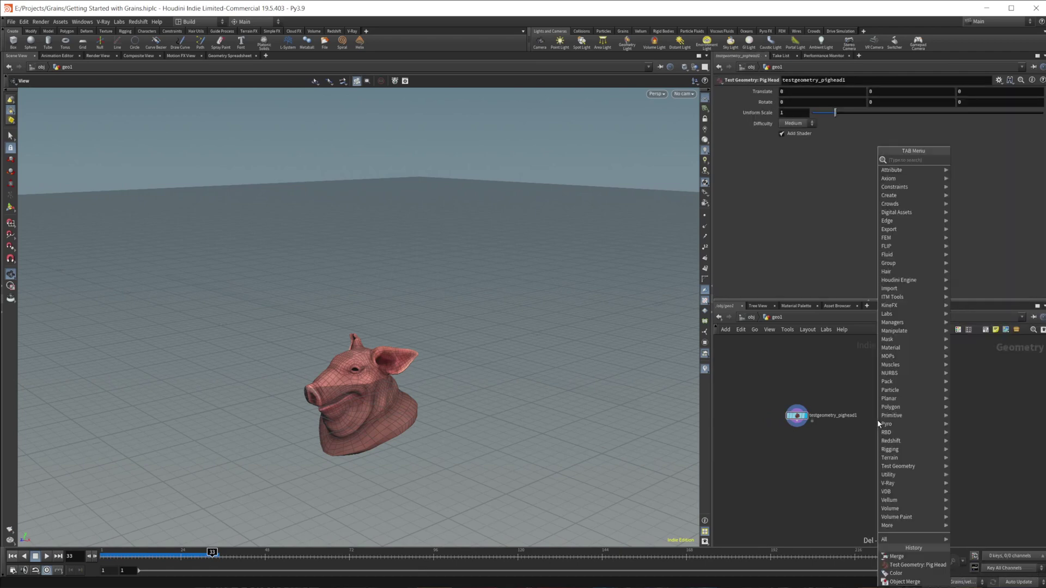
type("om")
key("Return")
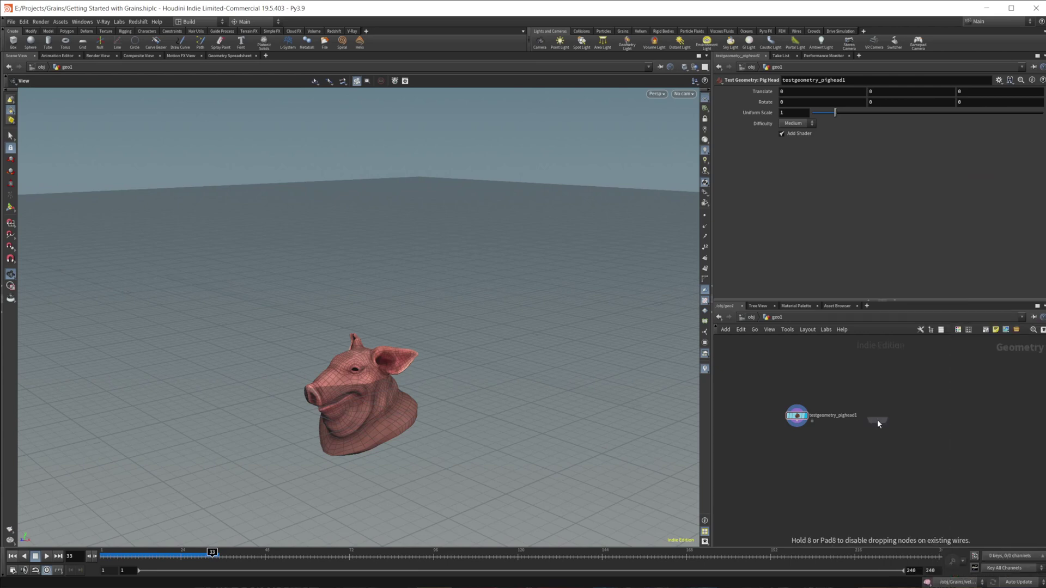
left_click(877, 421)
Step: Set Object 1 of the Object Merge node to /obj/Grains/OUT_Collider
left_click(1028, 113)
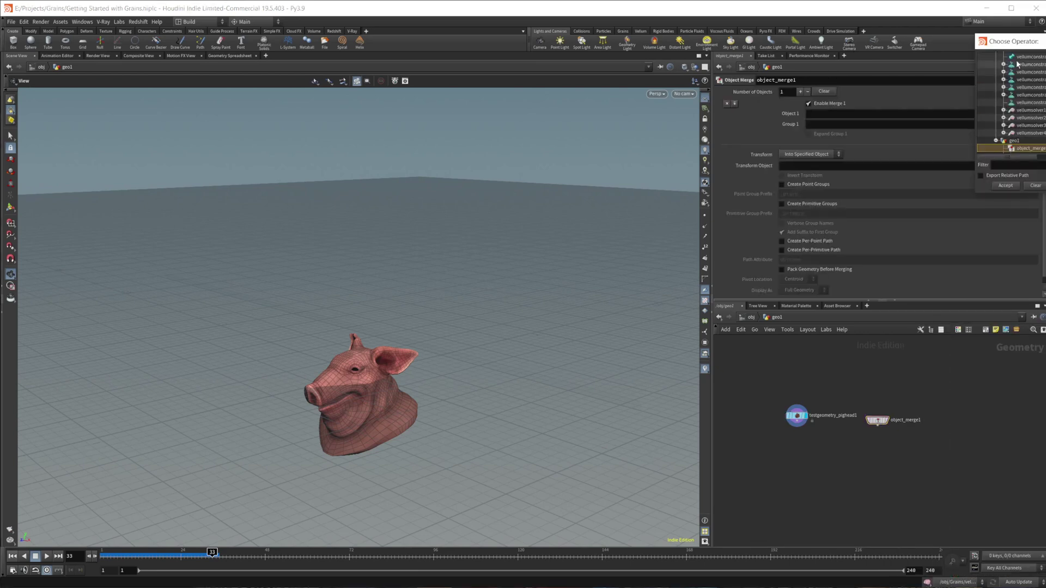
left_click_drag(1017, 48, 613, 200)
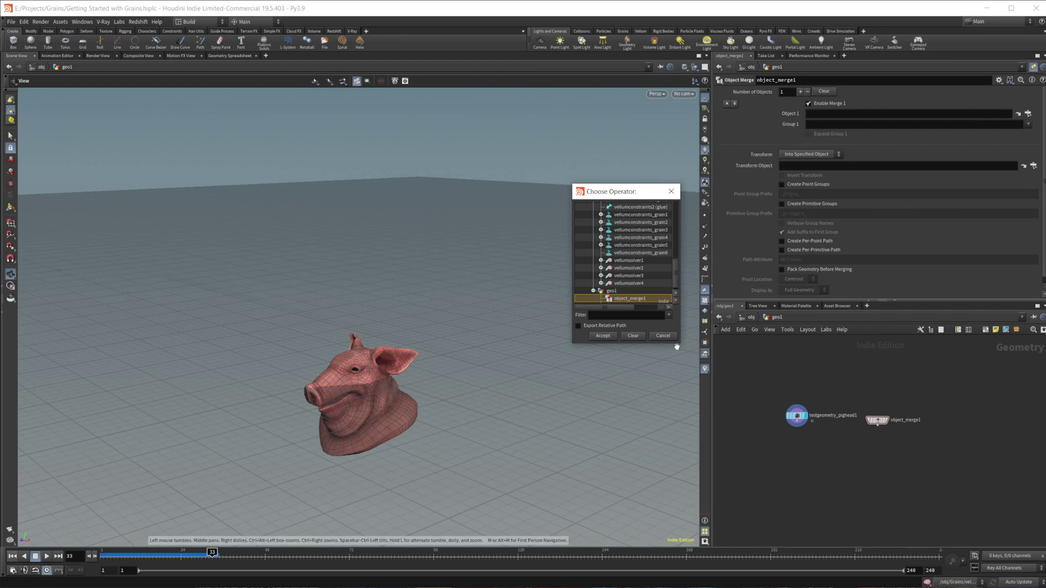
left_click_drag(676, 346, 722, 386)
scroll(638, 256, "up", 10)
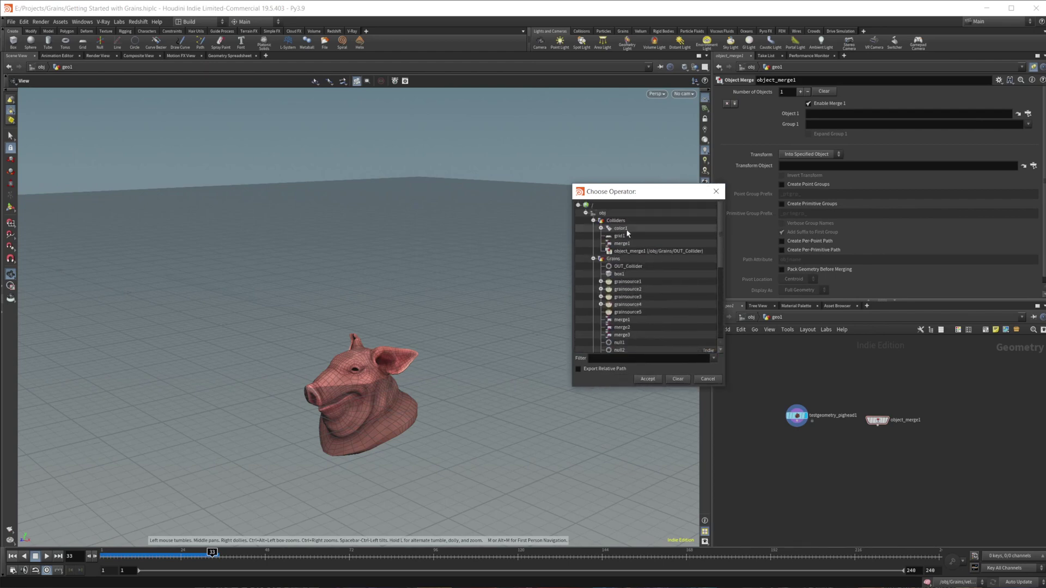
left_click(629, 267)
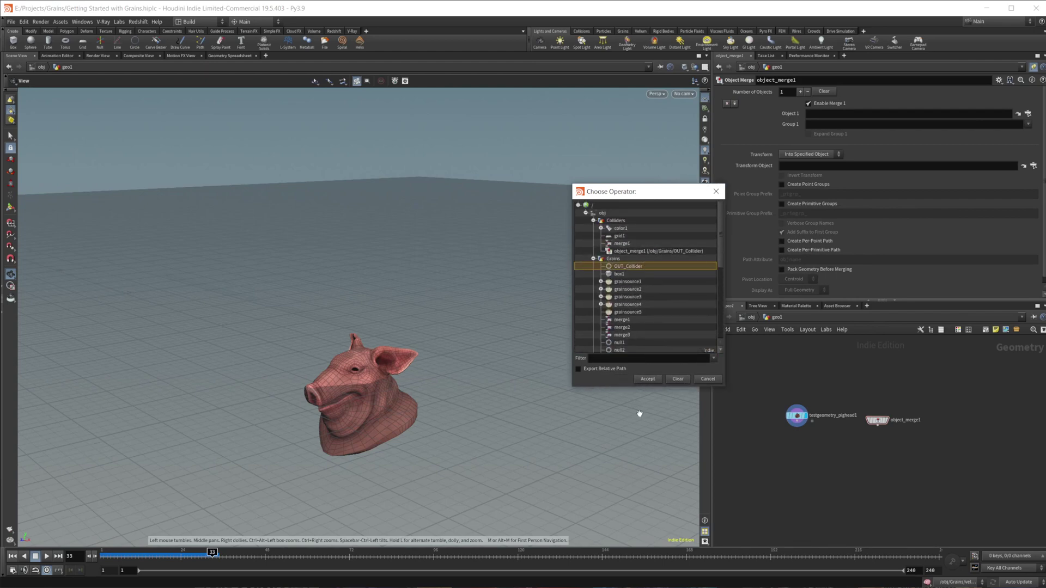
left_click(646, 378)
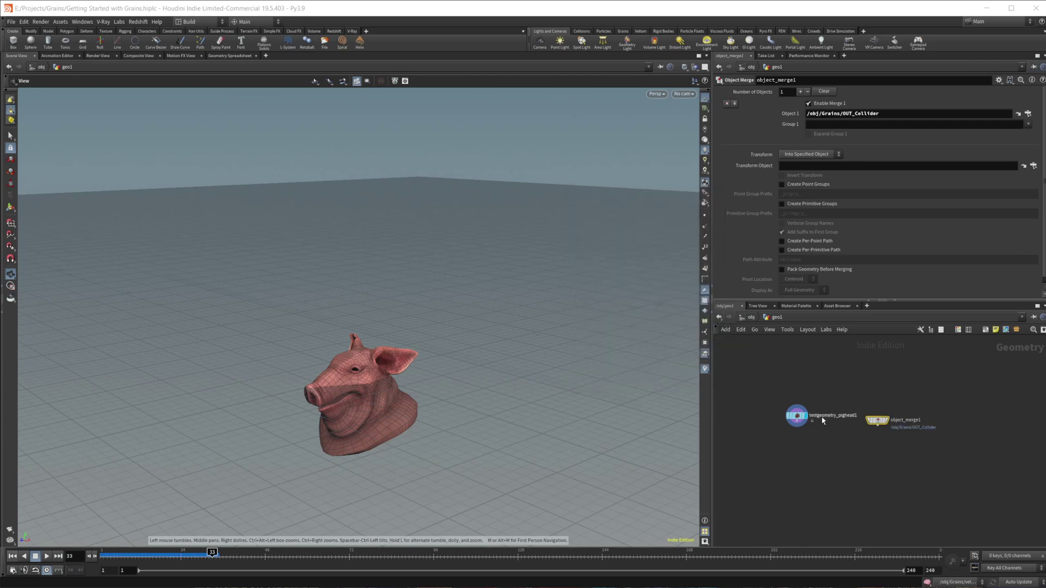
Step: Check the imported collider in the viewport, then display the pig head with the collider shown as a template
left_click(879, 421)
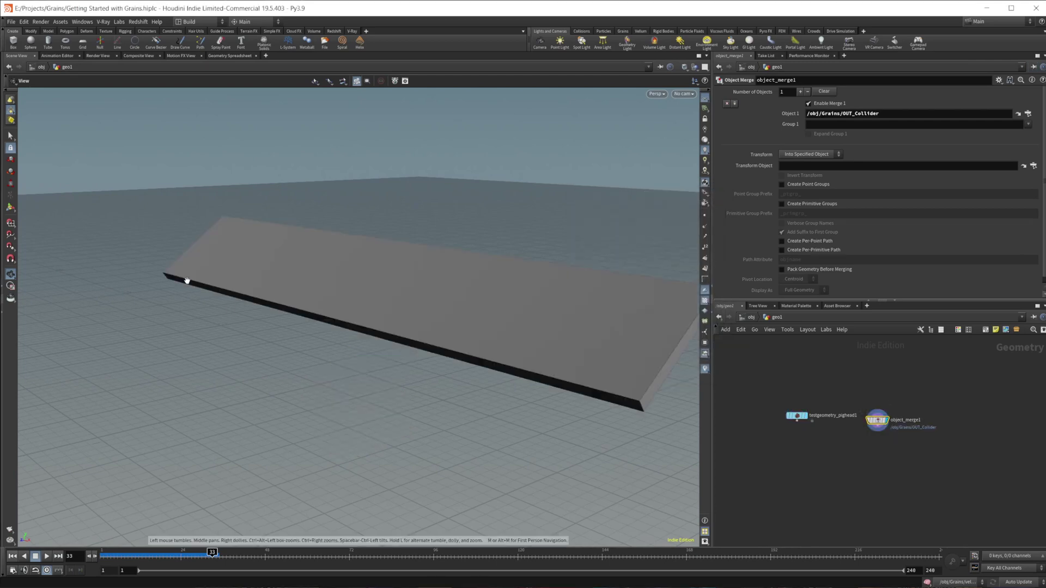
middle_click_drag(834, 493, 824, 449)
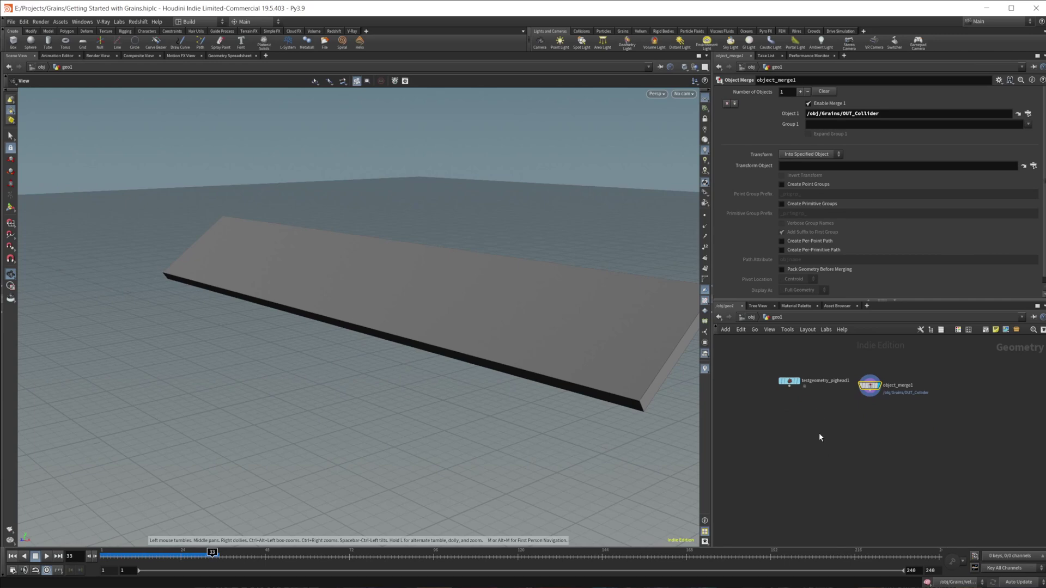
left_click(795, 380)
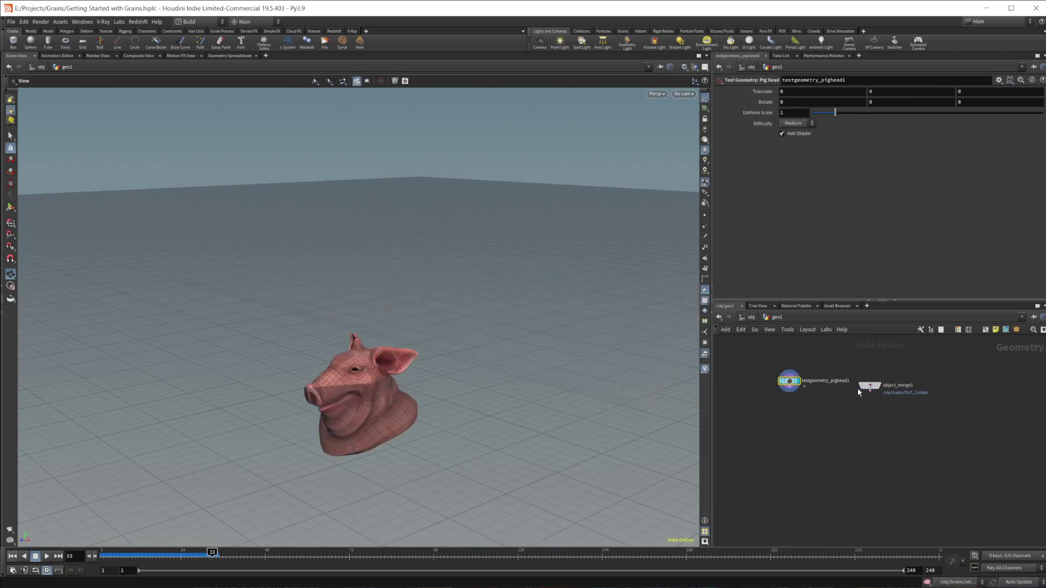
mouse_move(878, 395)
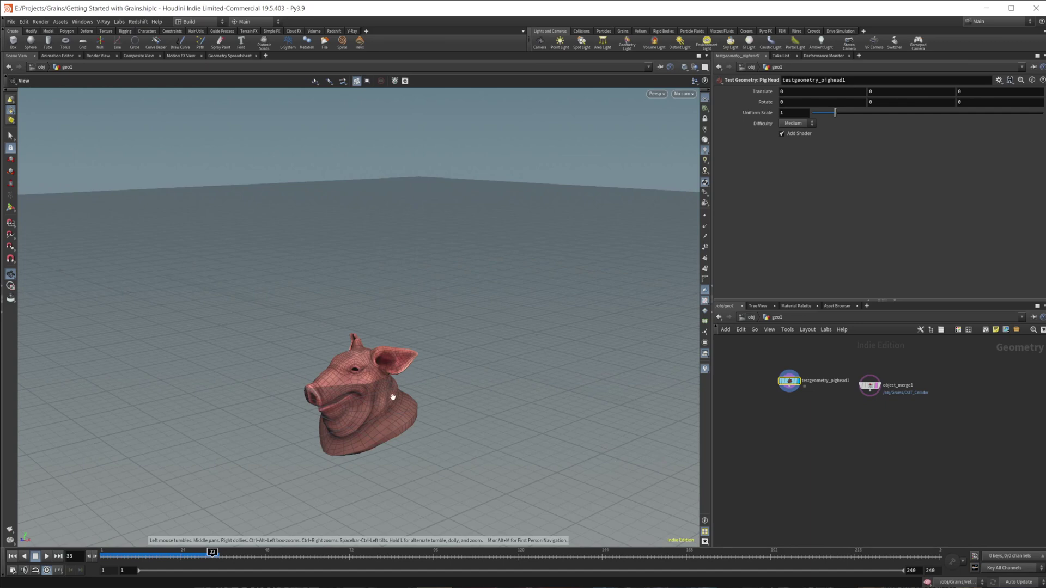
left_click_drag(392, 397, 379, 359)
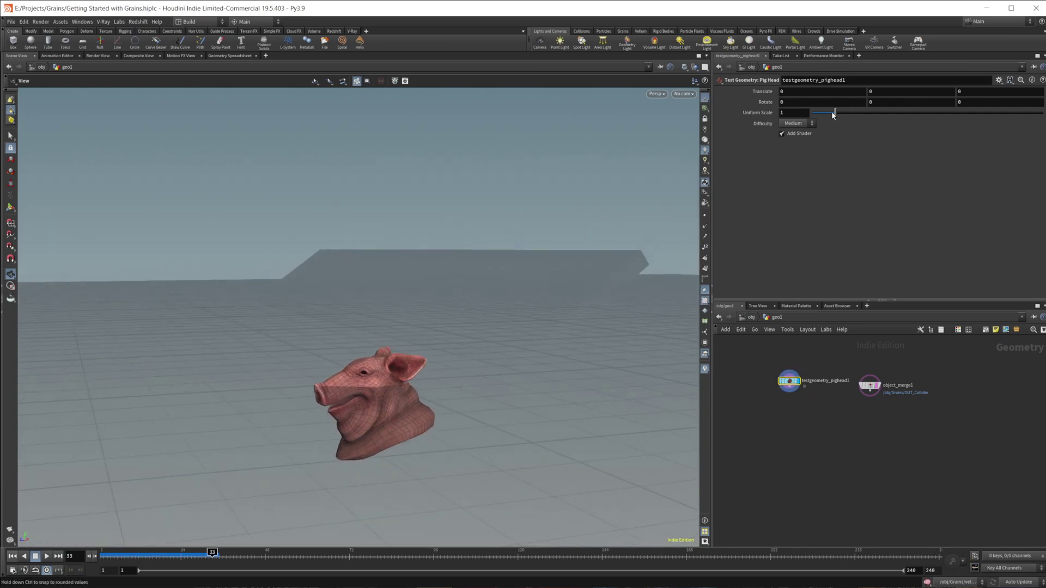
Step: Set the pig head's uniform scale to 0.57 and its Y translation to 4.3
left_click_drag(833, 112, 824, 113)
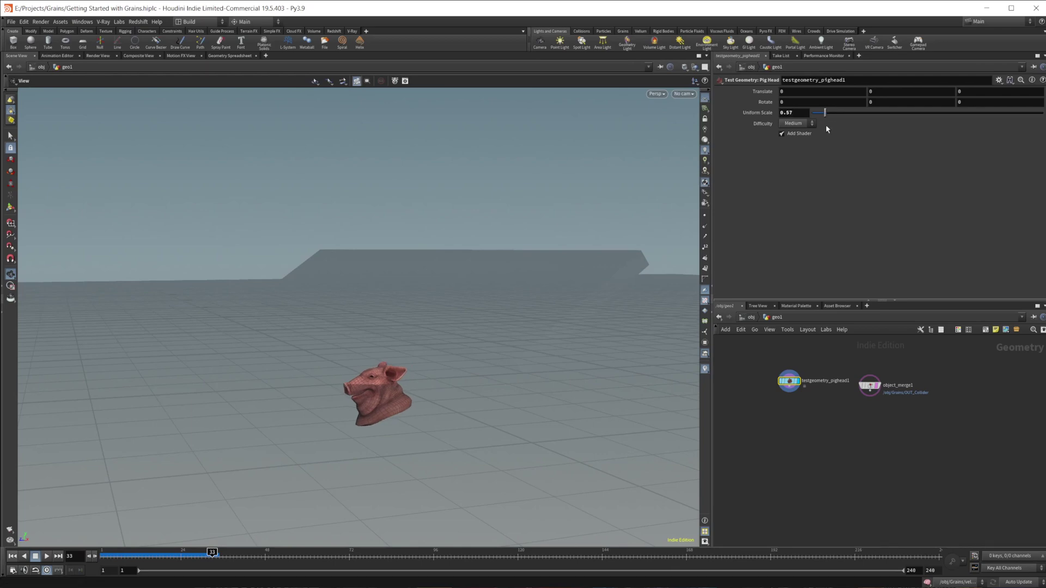
middle_click_drag(891, 92, 937, 93)
left_click_drag(408, 254, 450, 251)
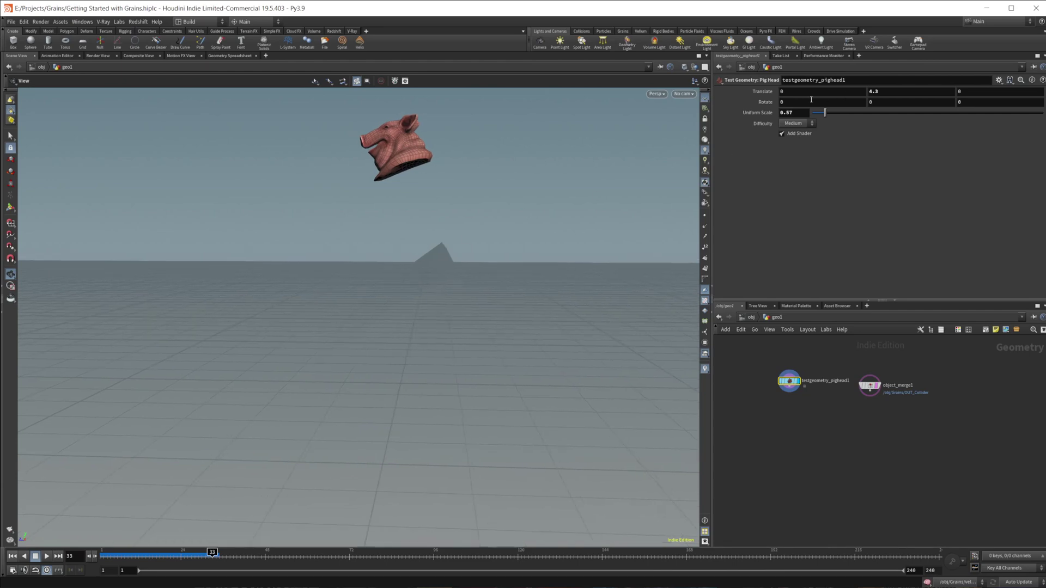
Step: Set the pig head's Z translation to -0.5, keeping X at 0, and turn off Add Shader
middle_click_drag(802, 90, 830, 91)
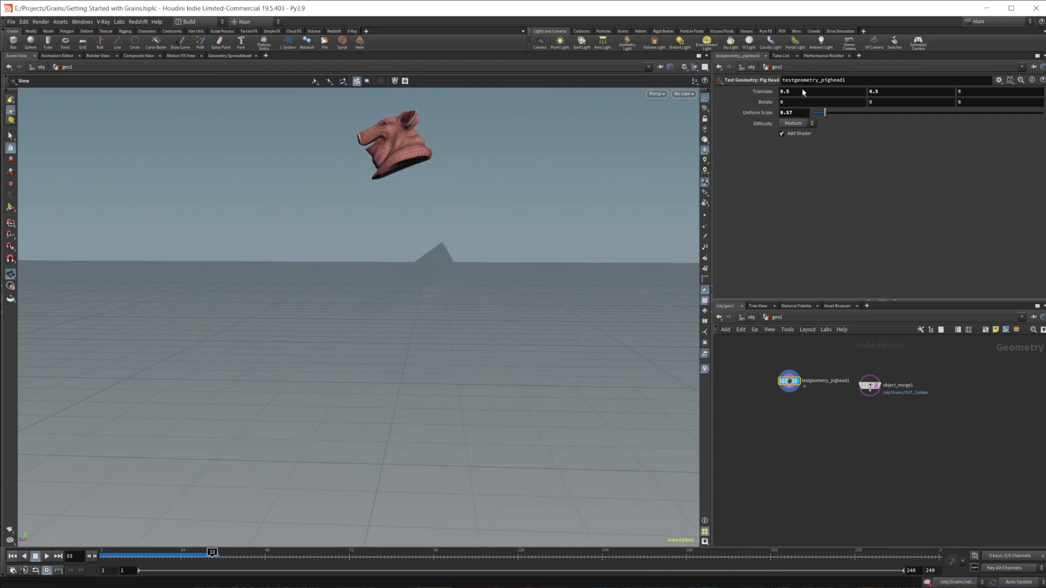
key("ctrl+z")
middle_click_drag(1005, 89, 976, 93)
left_click_drag(495, 241, 616, 230)
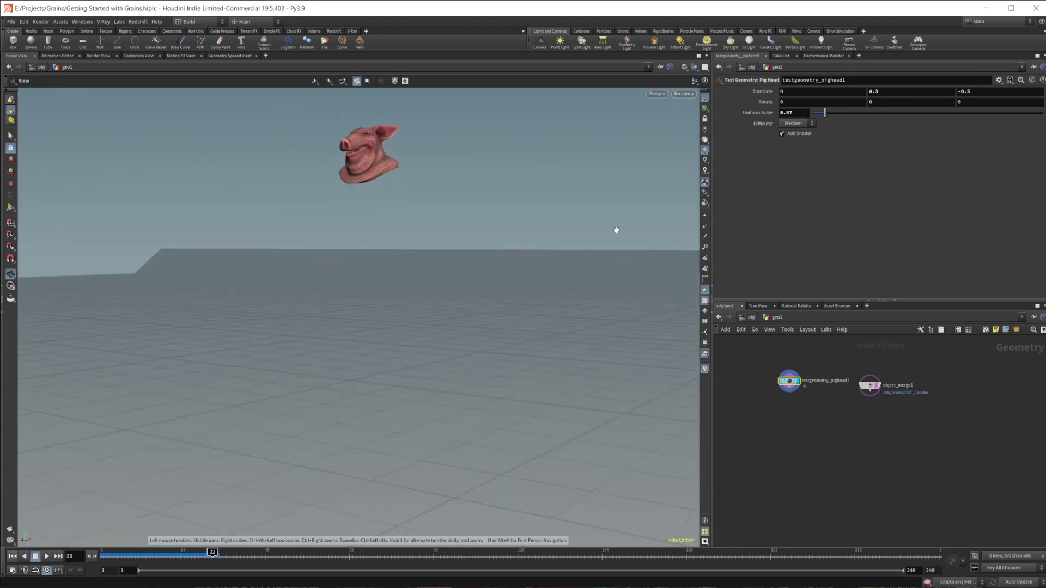
left_click(782, 134)
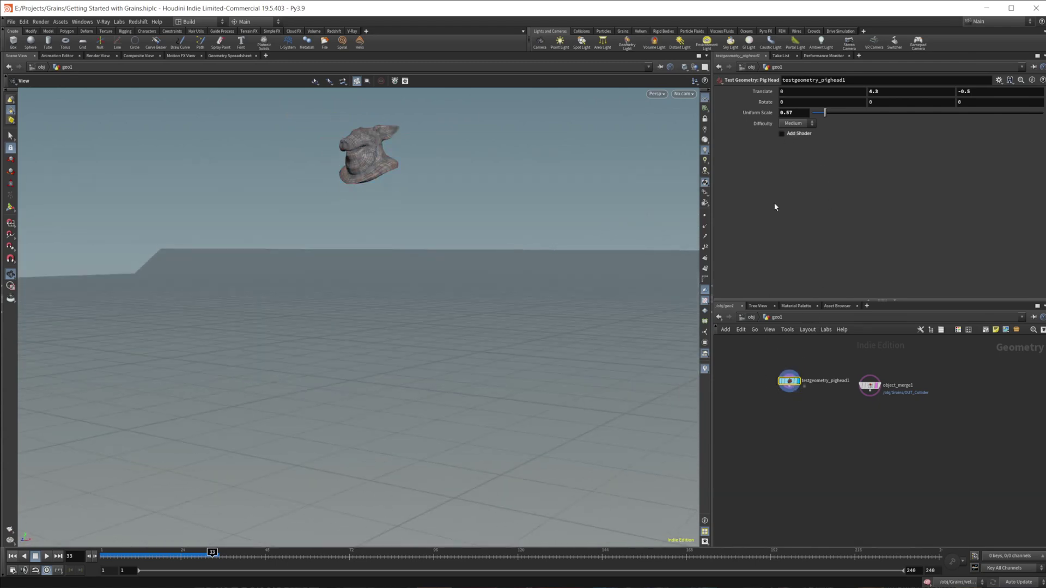
left_click_drag(299, 284, 322, 260)
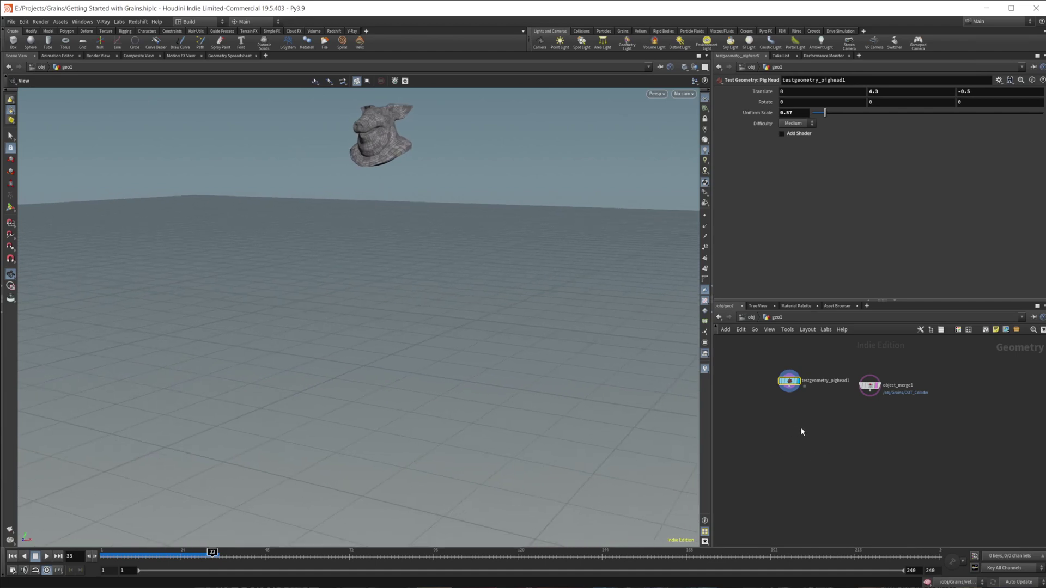
Step: Add a Vellum Configure Grain node, wiring the pig head into its first input and the Object Merge collider into its third
key("Tab")
type("v")
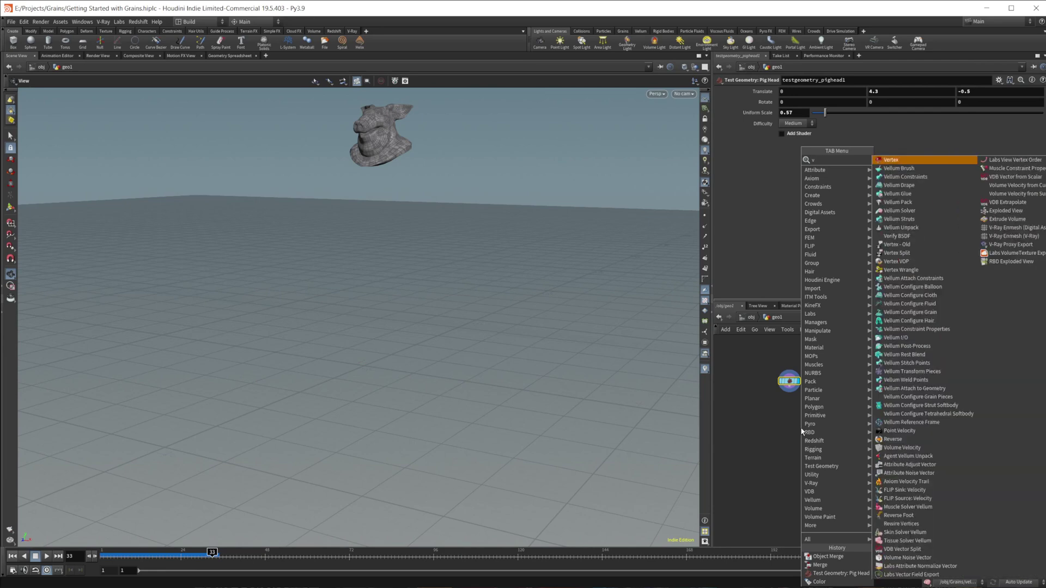
type("ell con gr")
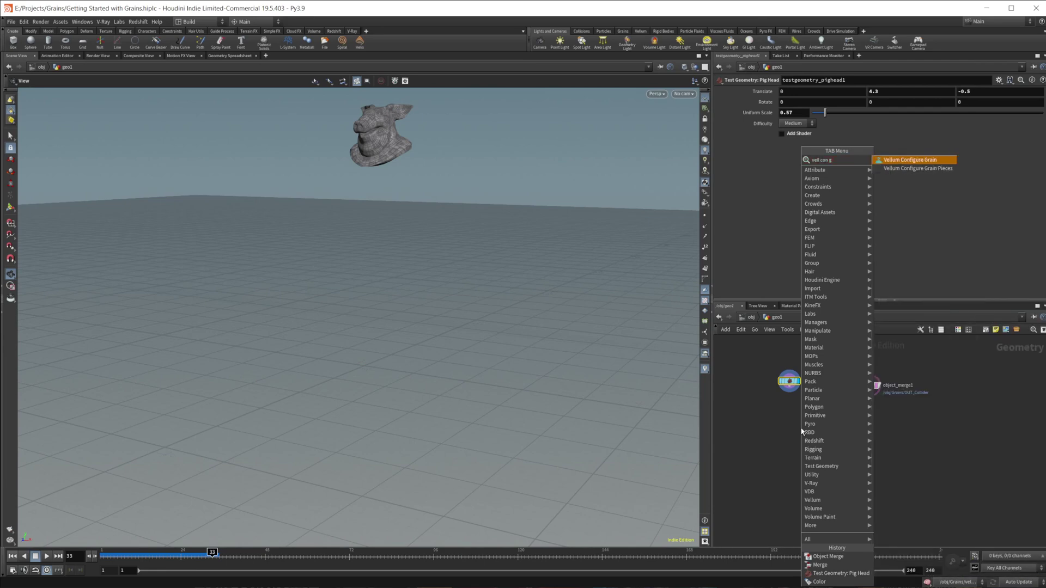
key("Return")
left_click(801, 430)
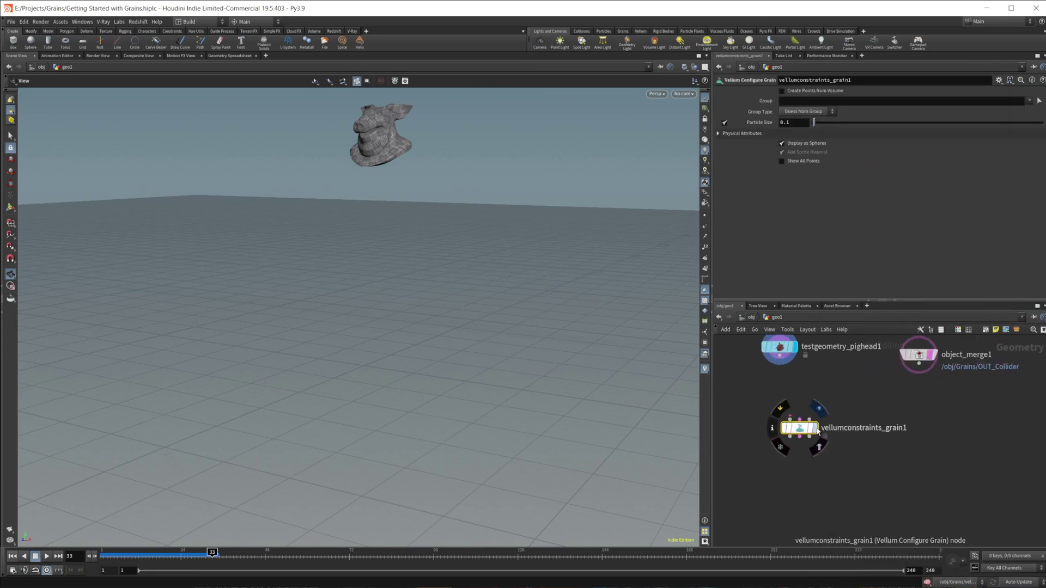
scroll(801, 430, "up", 3)
left_click_drag(781, 361, 770, 413)
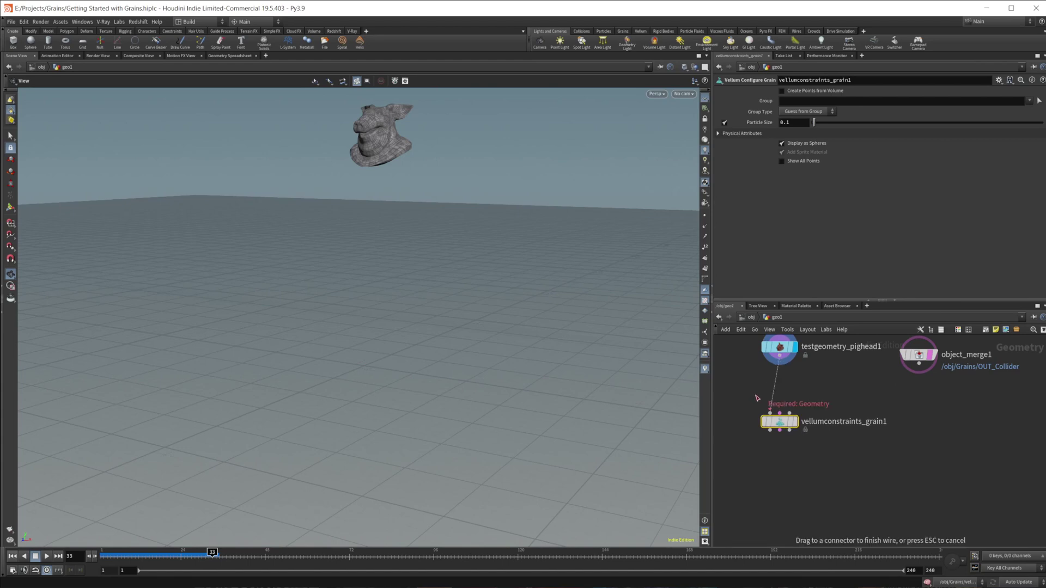
left_click_drag(919, 363, 811, 410)
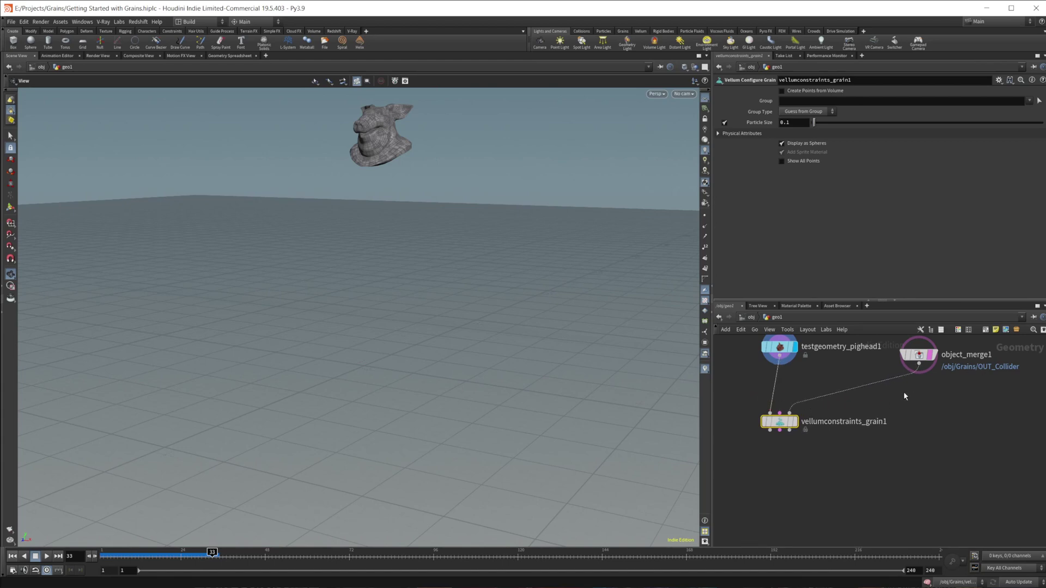
Step: Add a Vellum Solver below the grain node and connect the grain node's three outputs to the solver's matching inputs
middle_click_drag(794, 455, 808, 421)
key("Tab")
type("vellum solver")
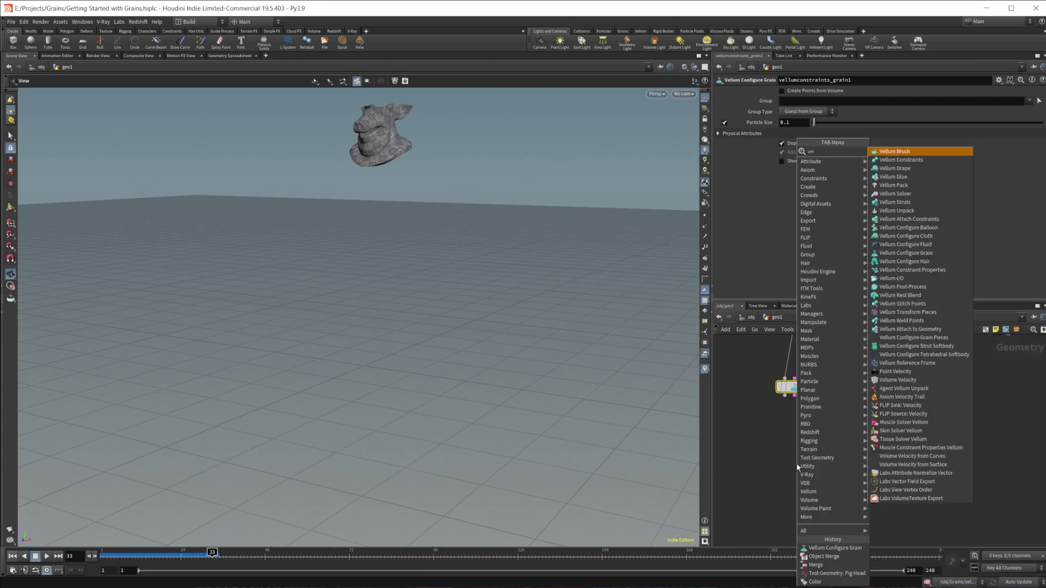
key("Return")
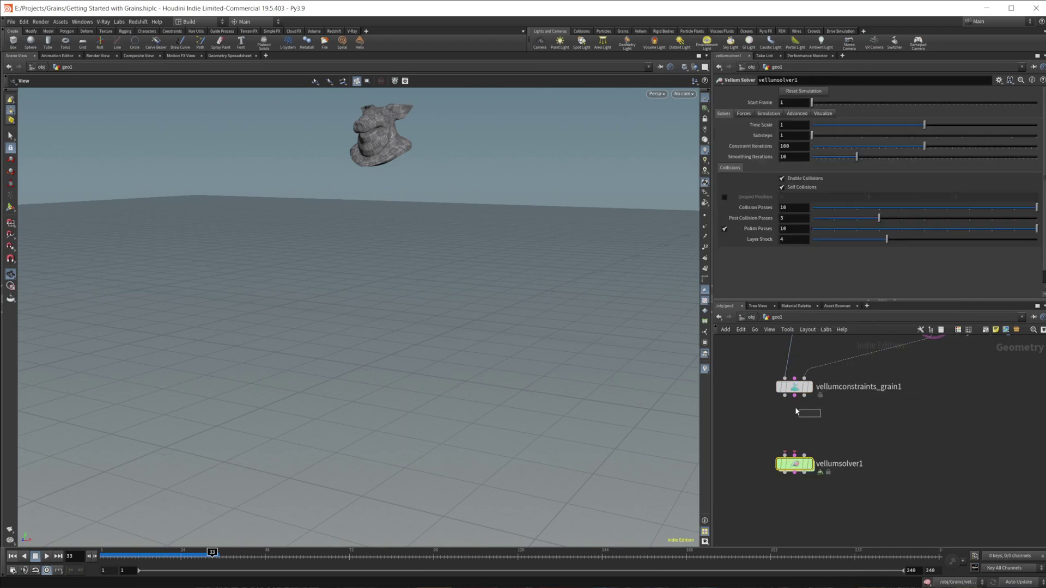
left_click(795, 407)
left_click_drag(785, 396, 784, 454)
left_click_drag(794, 396, 795, 455)
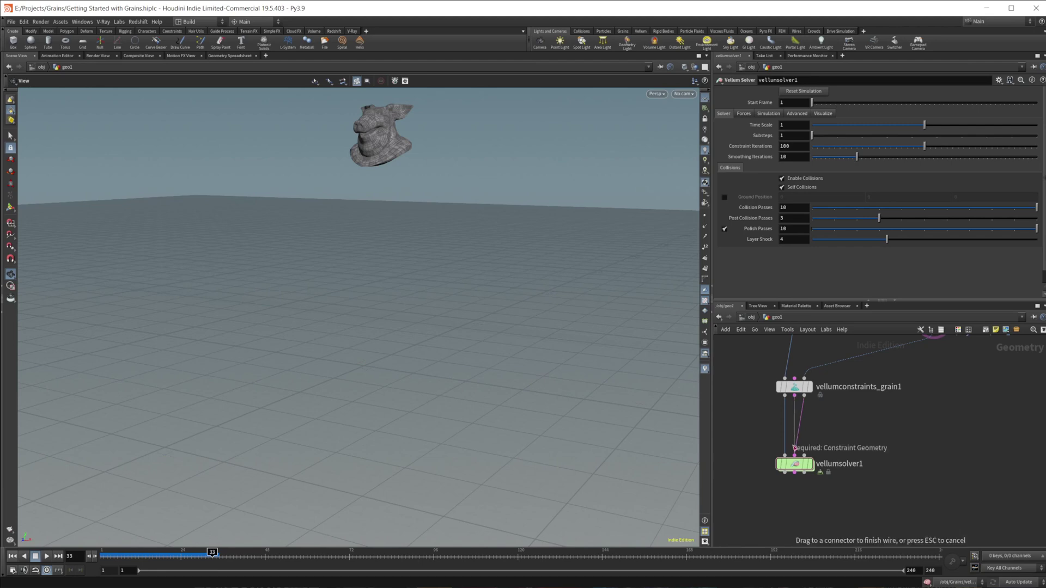
left_click_drag(804, 396, 804, 455)
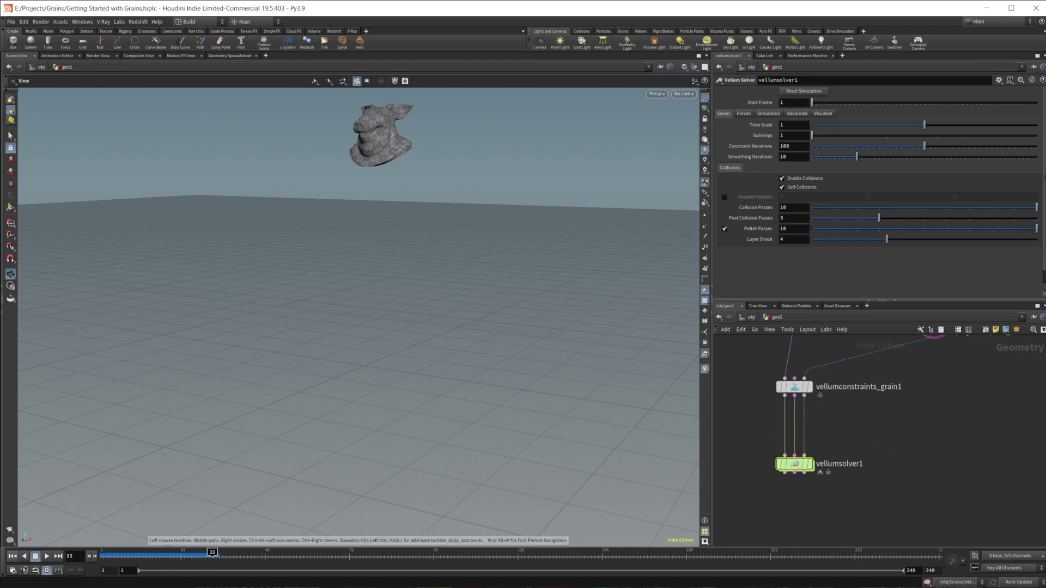
Step: Display the Vellum Solver at frame 1 and expand the Physical Attributes of the Vellum Configure Grain node
left_click(13, 556)
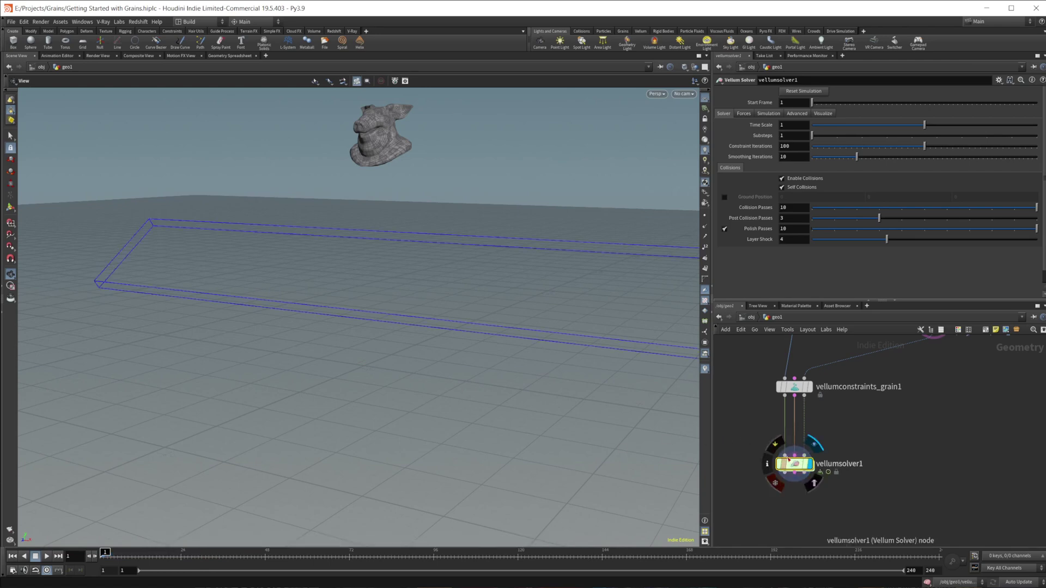
left_click(799, 389)
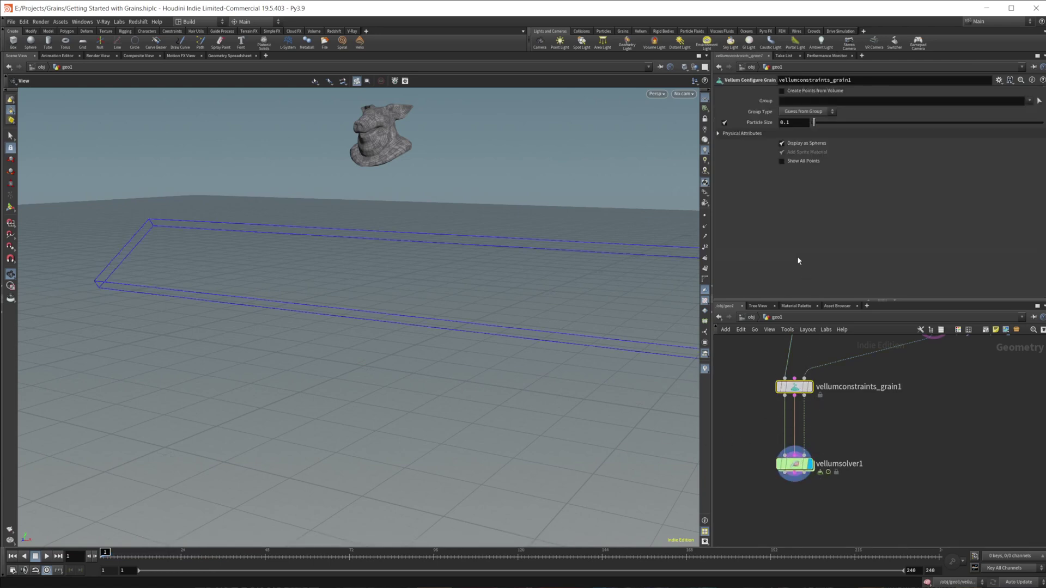
left_click(746, 134)
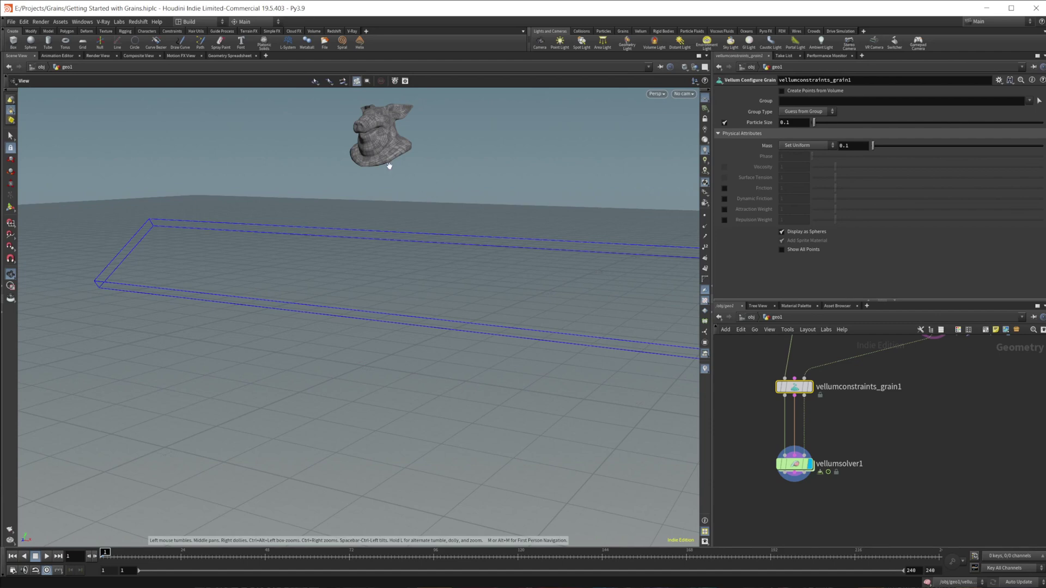
left_click_drag(389, 166, 427, 196)
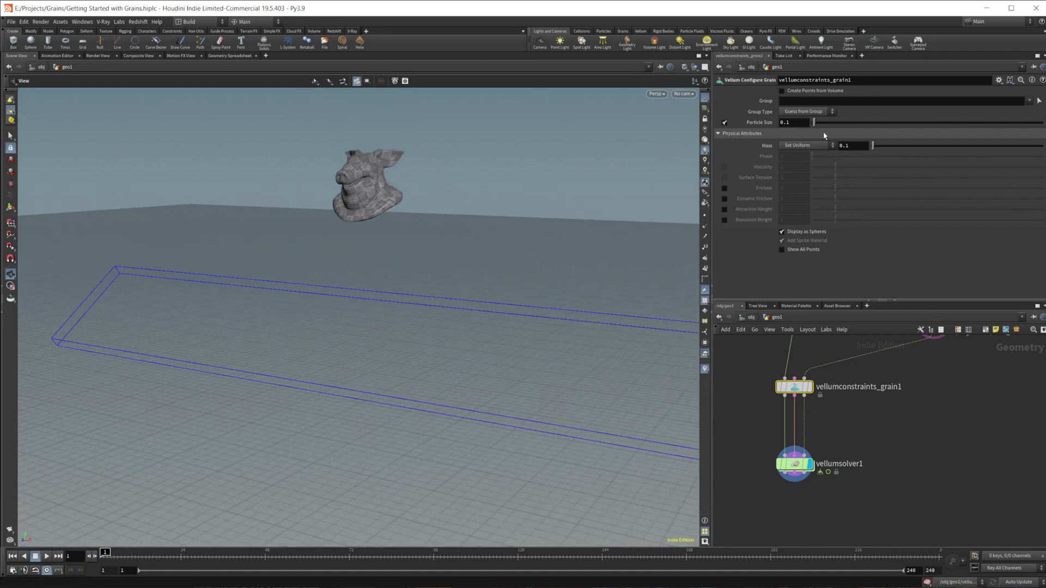
Step: Turn on Create Points from Volume in the Vellum Configure Grain node
left_click(798, 93)
middle_click_drag(791, 376, 857, 406)
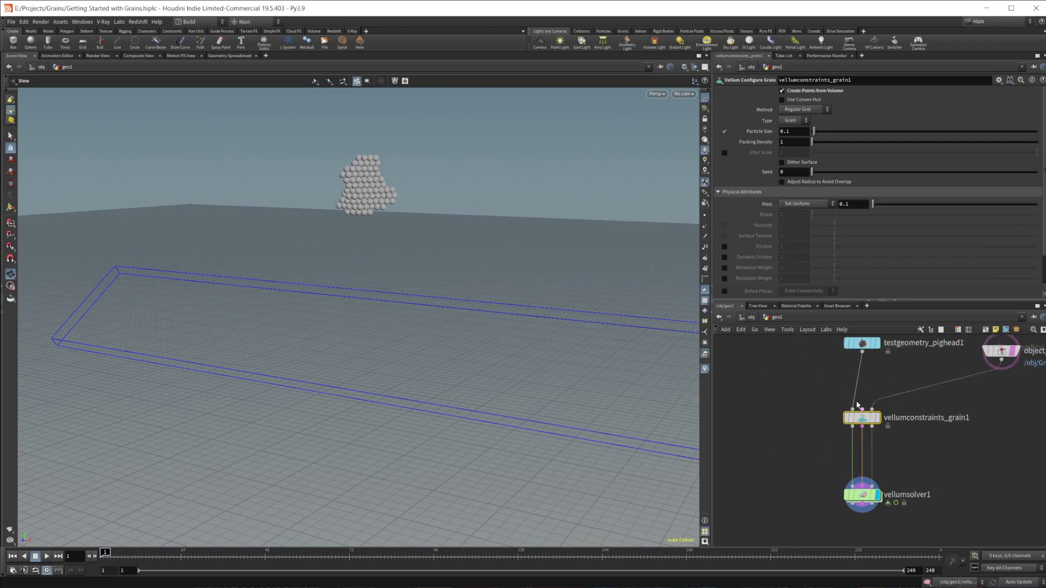
key("Tab")
type("scat")
key("Return")
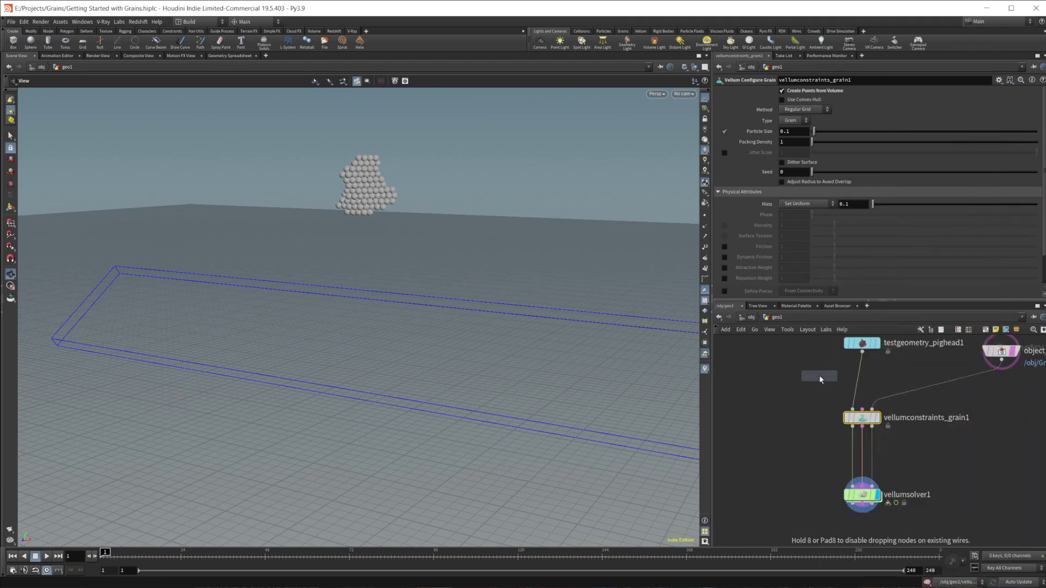
key("Escape")
Step: Add a Points from Volume node, display it, and wire it between the pig head and the grain node's first input
key("Tab")
type("points f")
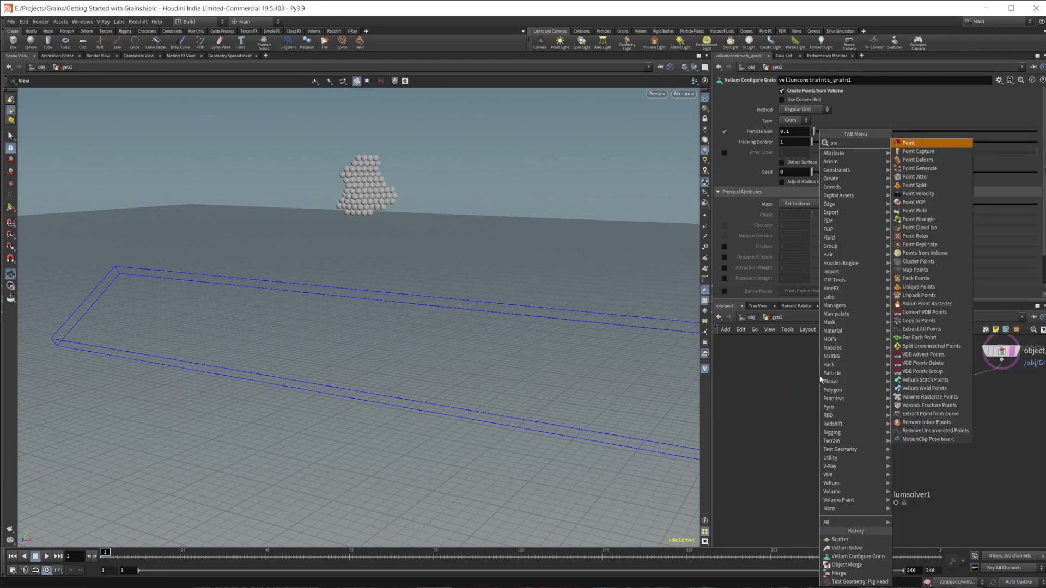
key("Return")
left_click(820, 379)
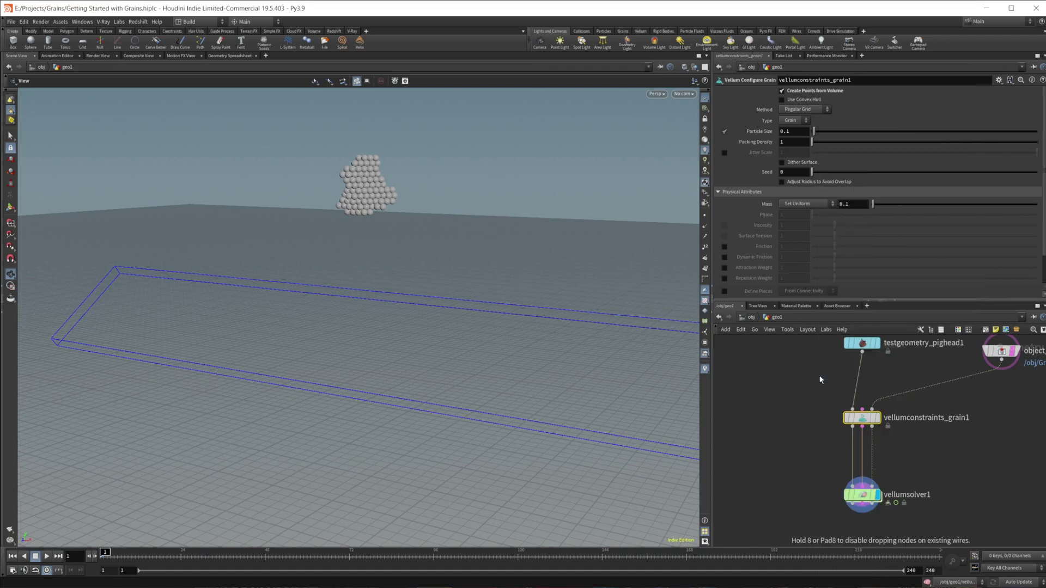
left_click(819, 367)
left_click(830, 375)
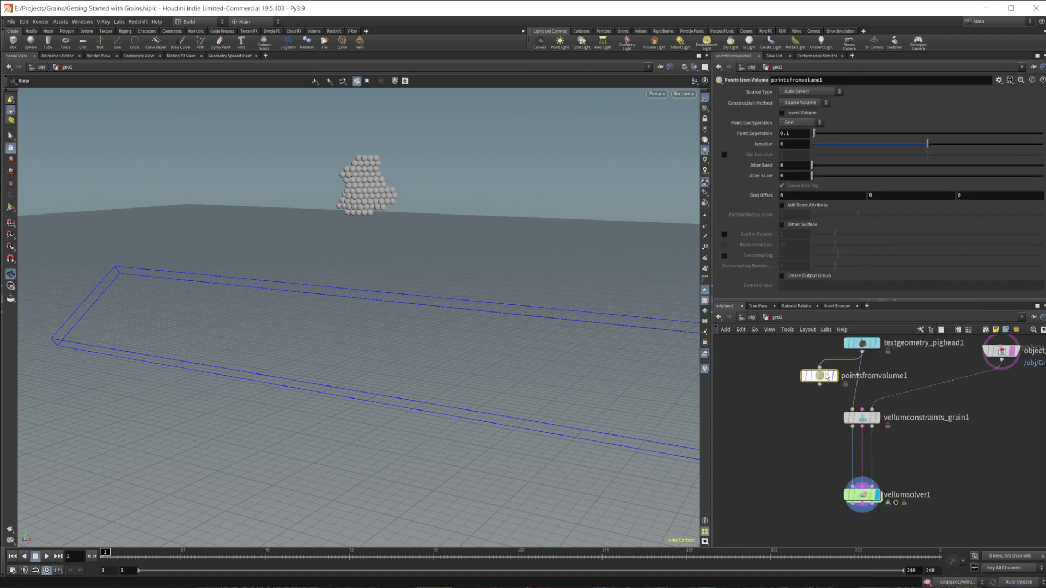
left_click(825, 375)
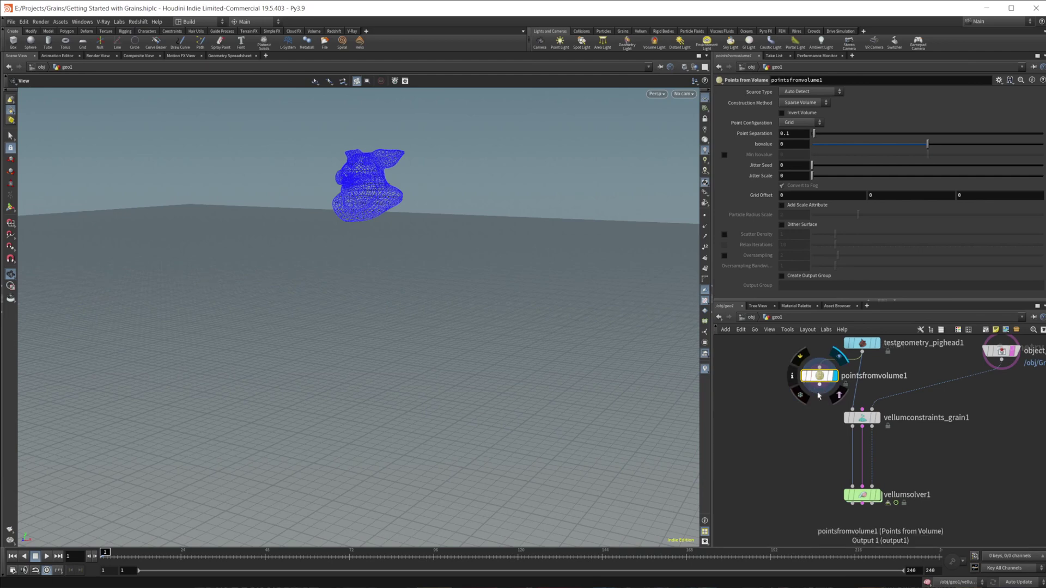
left_click_drag(820, 387, 853, 409)
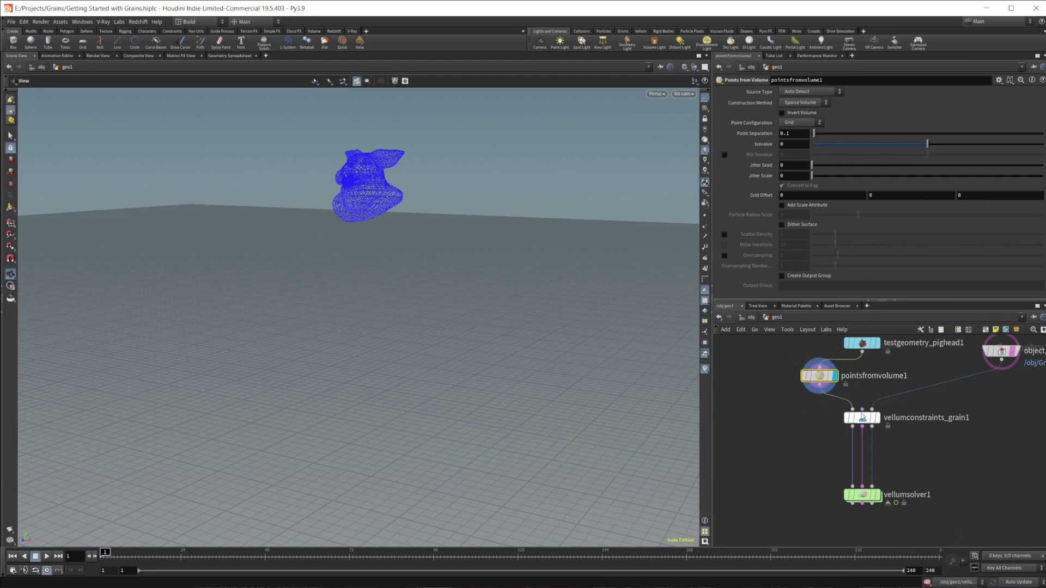
Step: Display the Vellum Configure Grain node and turn off its Create Points from Volume option
left_click(868, 417)
key("r")
left_click(782, 90)
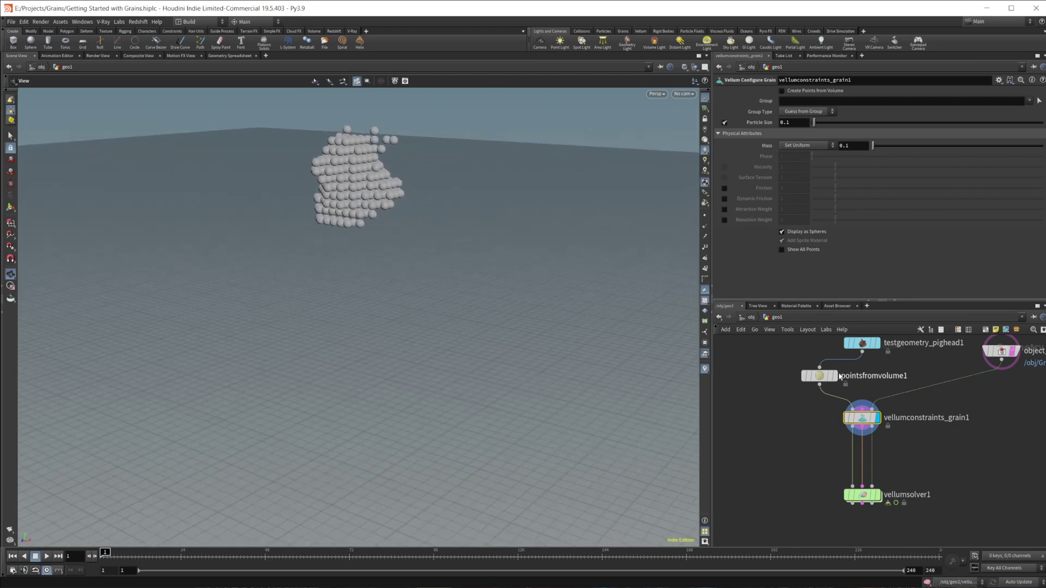
Step: Delete the Points from Volume node and turn Create Points from Volume back on in the grain node
left_click(819, 375)
left_click_drag(815, 132, 814, 136)
key("Delete")
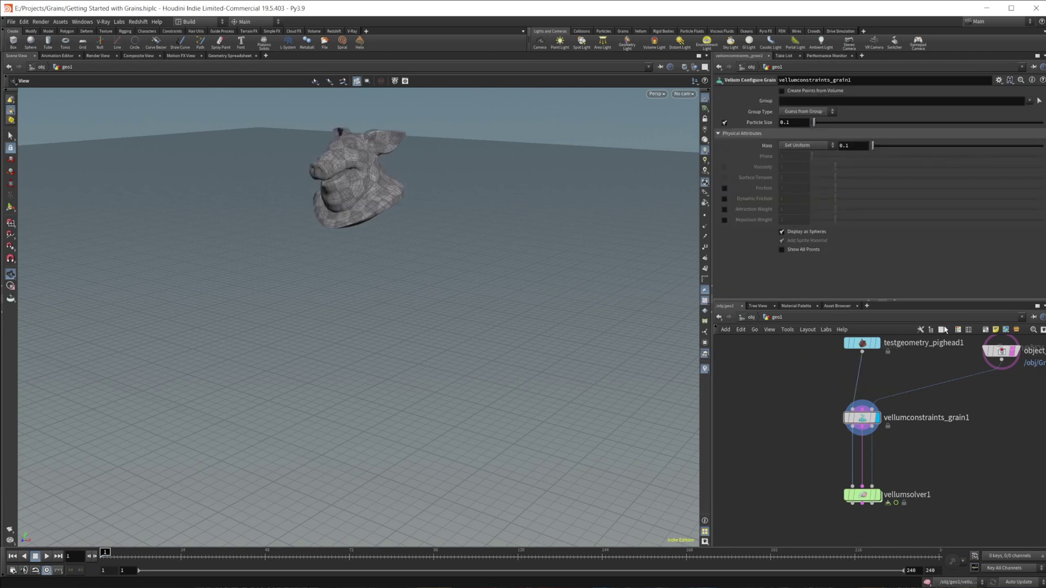
left_click(813, 92)
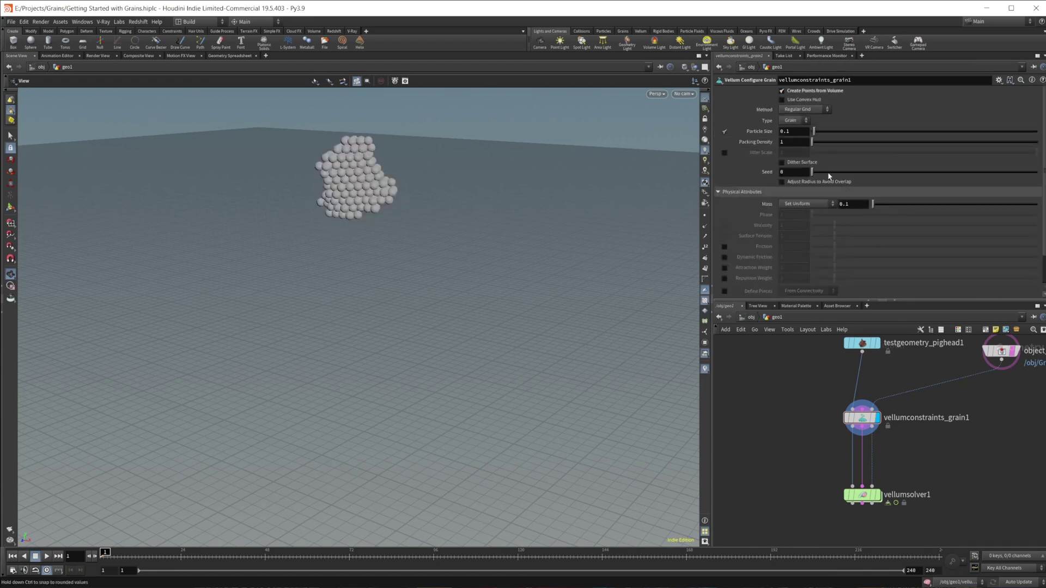
Step: Set the Particle Size of the Vellum Configure Grain node to 0.05
left_click(801, 135)
type("05")
key("Return")
left_click_drag(400, 194, 511, 164)
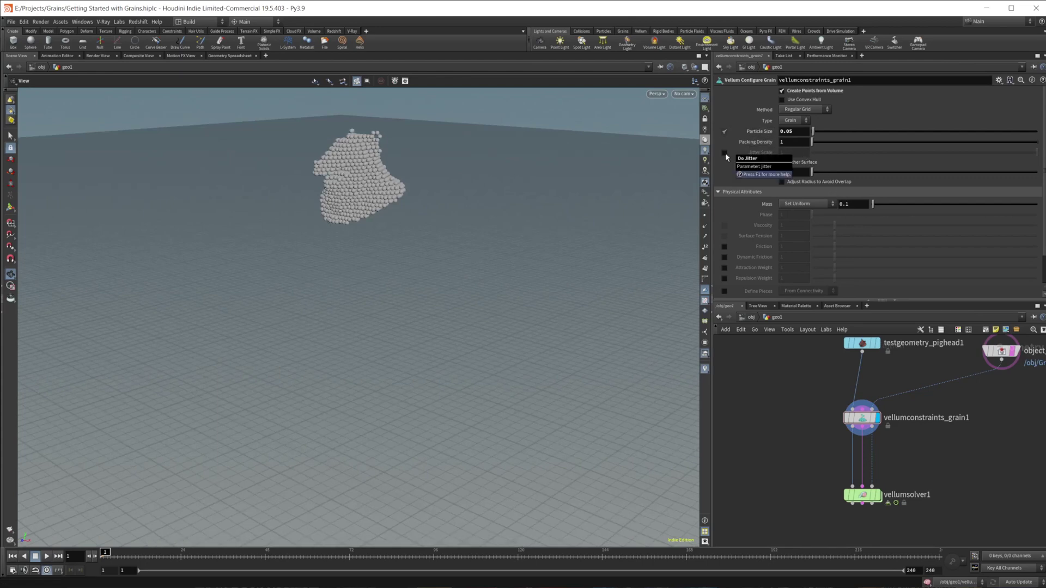
Step: Enable Jitter Scale at 1 on the grain node and set its Particle Size to 0.03
left_click(724, 153)
right_click_drag(360, 195, 477, 183)
left_click_drag(414, 163, 378, 150)
left_click(794, 130)
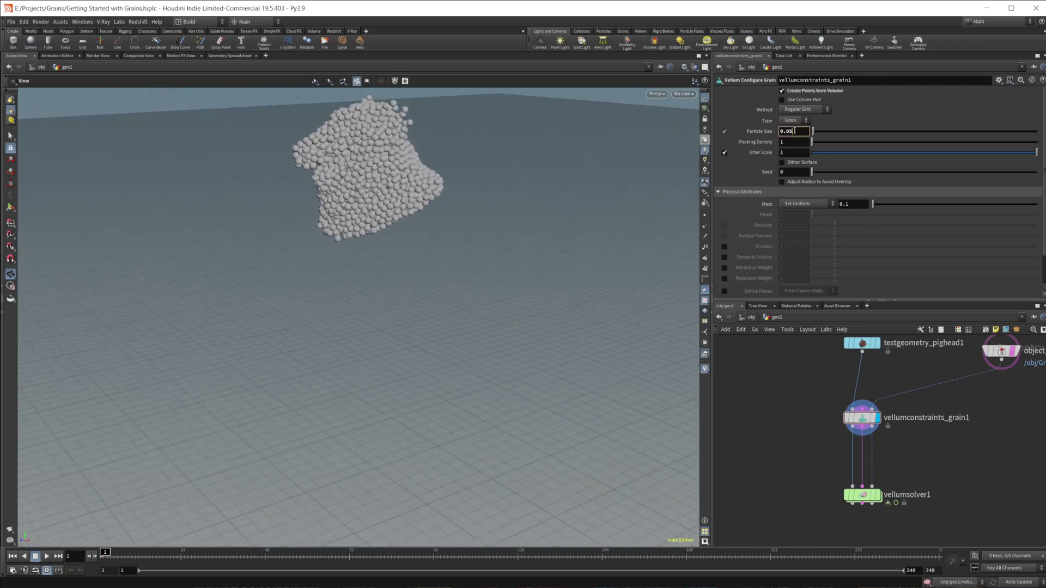
key("BackSpace")
type("3")
key("Return")
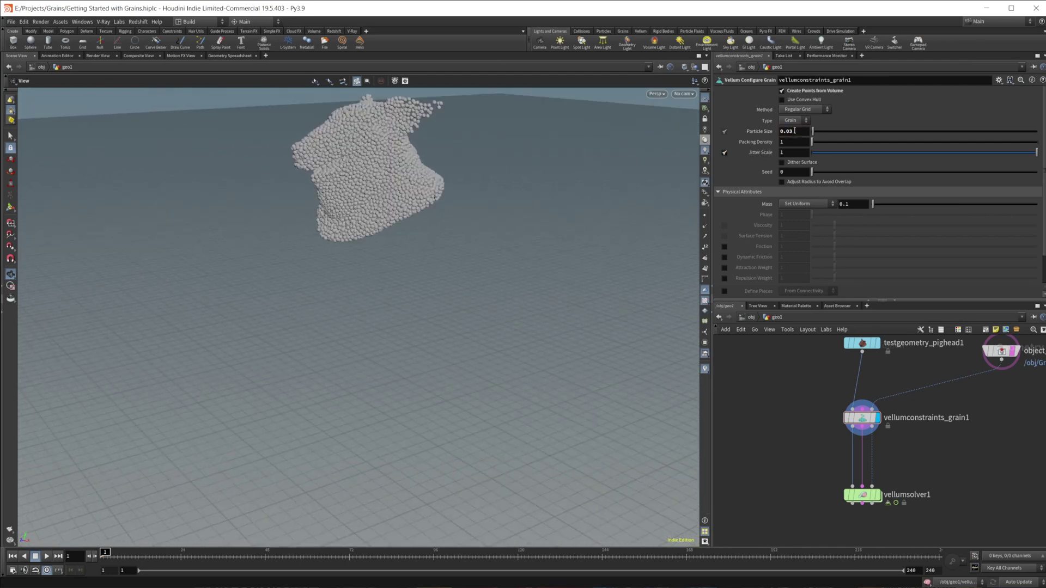
left_click_drag(416, 177, 430, 175)
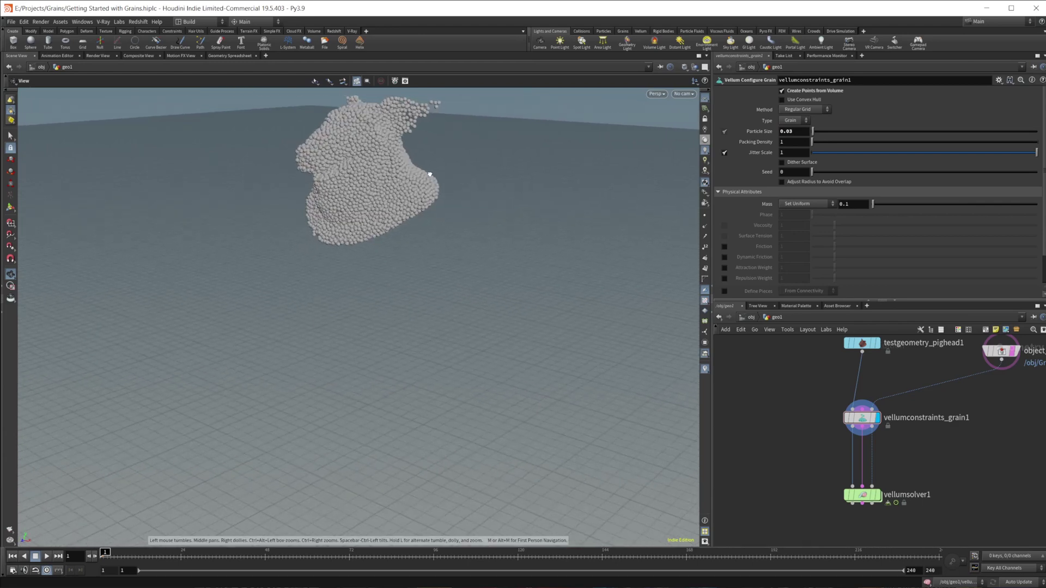
Step: Switch Jitter Scale off and back on to compare the grains, and try a seed of 1.64 before restoring it to 0
left_click(725, 152)
right_click_drag(308, 134, 454, 142)
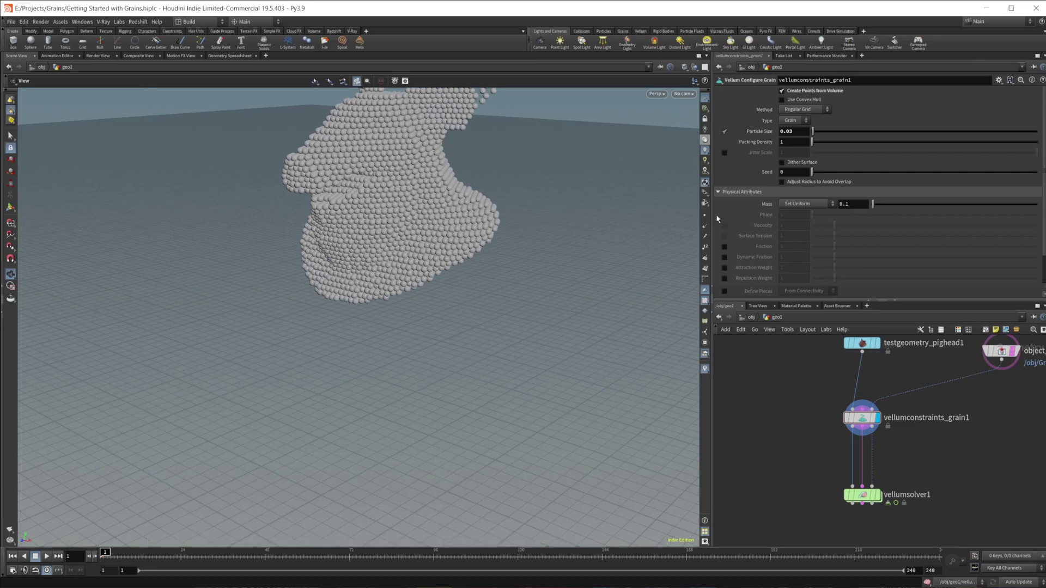
left_click(724, 153)
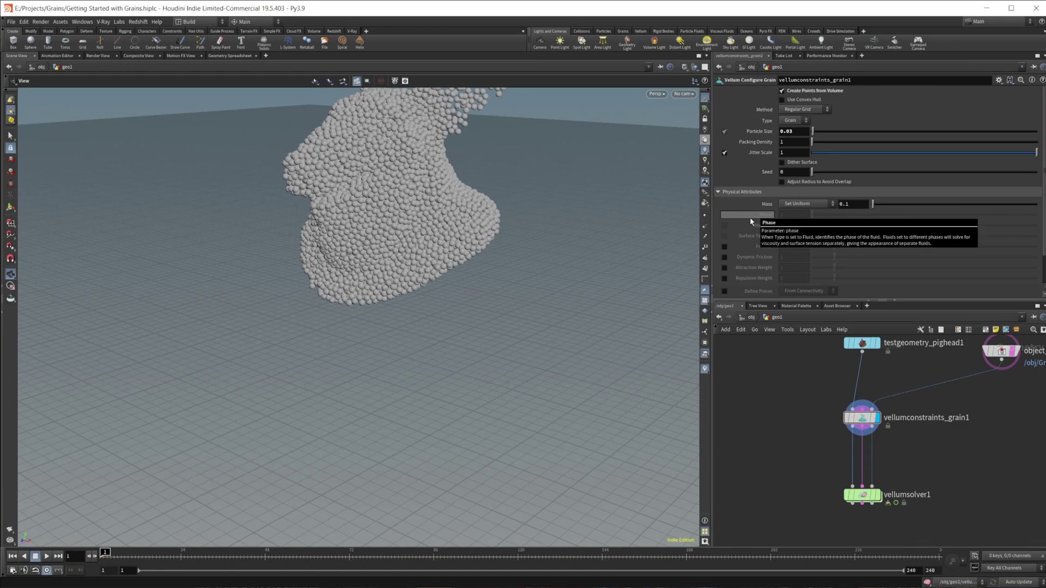
left_click(849, 172)
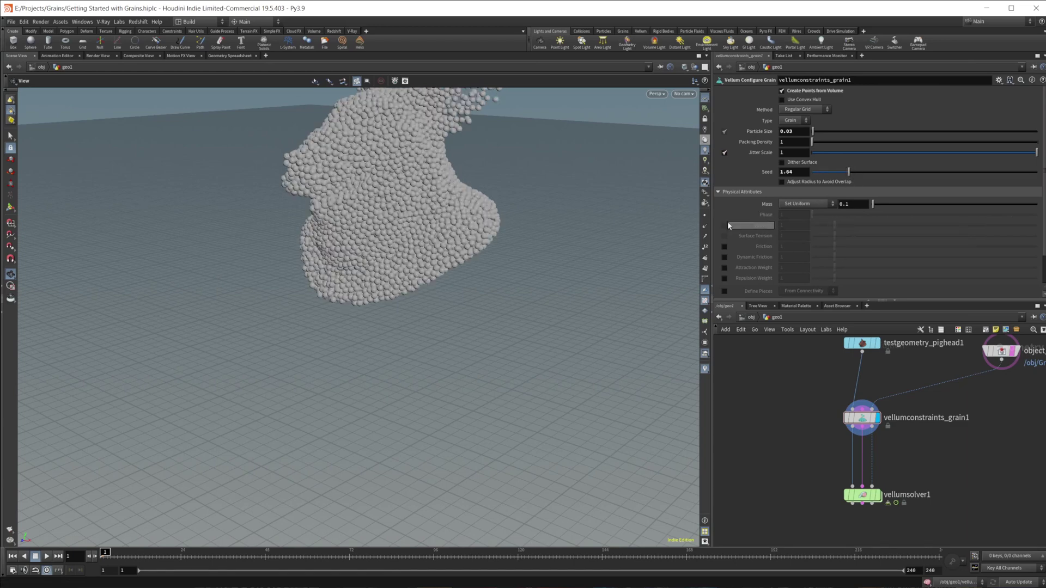
left_click_drag(825, 173, 808, 171)
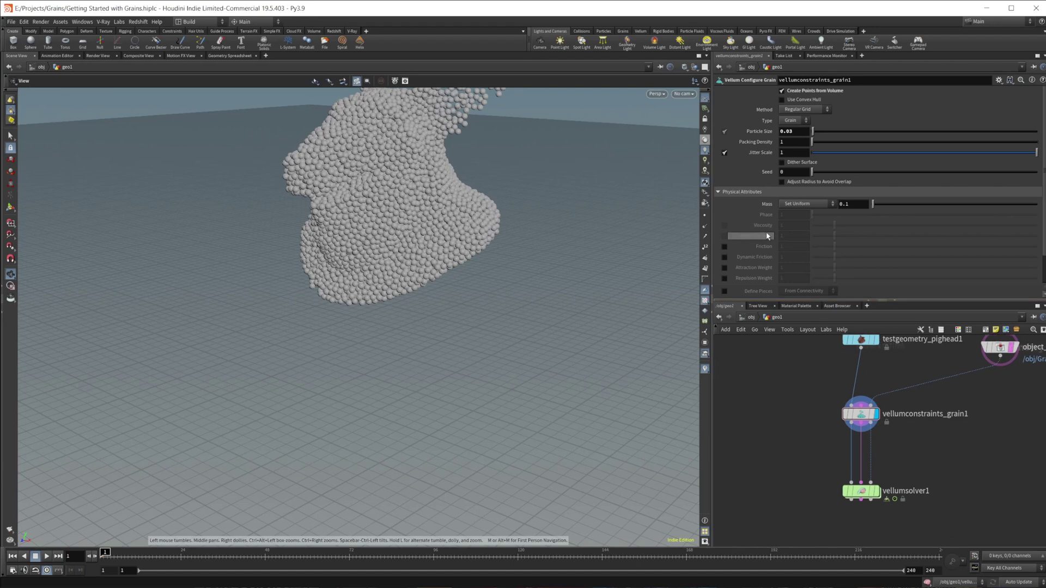
Step: Display the Vellum Solver and play the grain simulation to see how the grains meet the collider
scroll(765, 246, "down", 2)
middle_click_drag(783, 449, 756, 416)
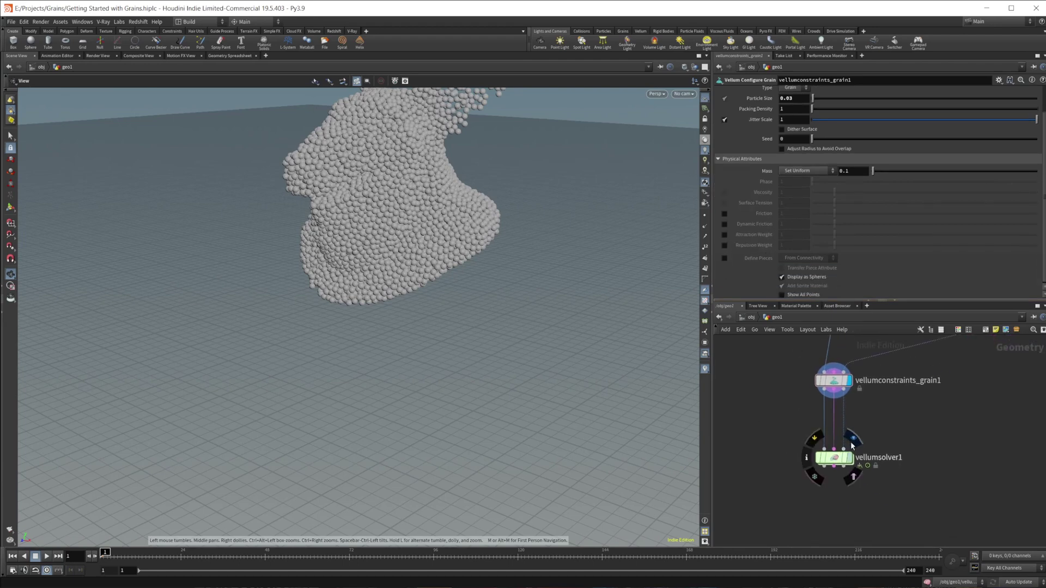
left_click(854, 438)
right_click_drag(302, 455, 360, 409)
middle_click_drag(359, 409, 346, 328)
left_click_drag(346, 329, 240, 385)
left_click(48, 557)
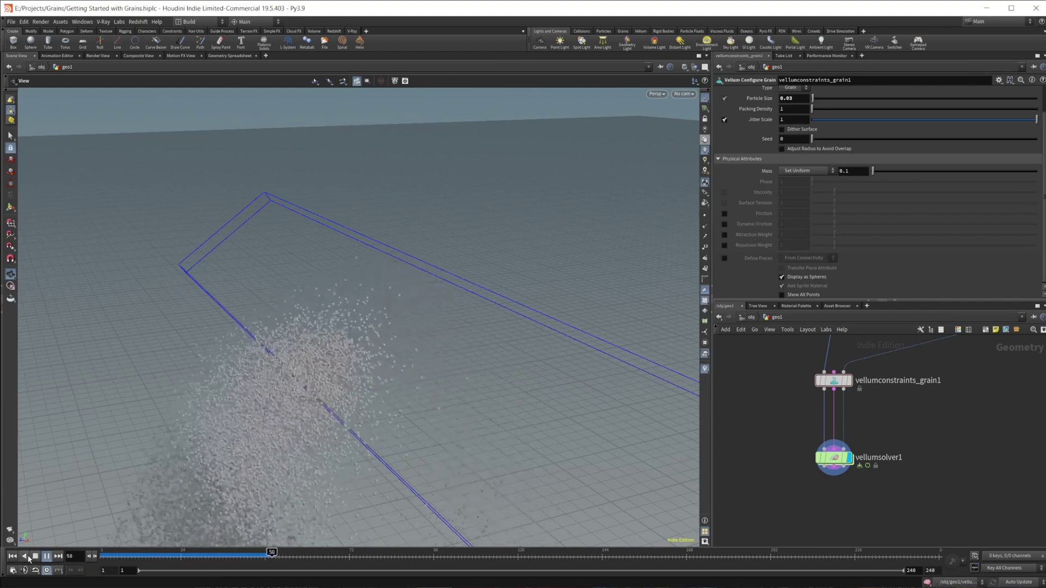
left_click_drag(387, 437, 508, 290)
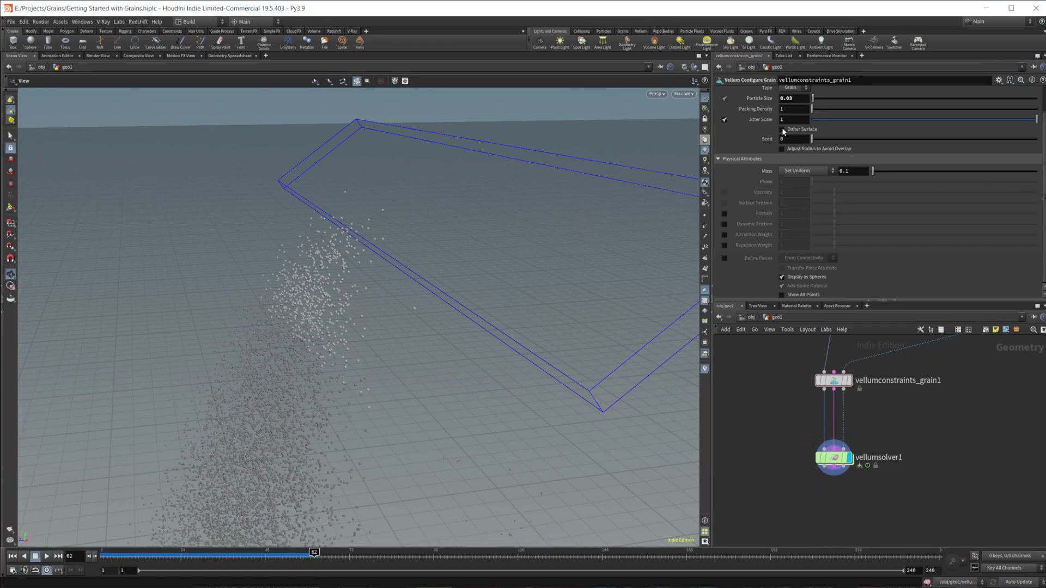
Step: Enable Ground Position at 0, 0, 0 in the Vellum Solver's collision settings
left_click(831, 459)
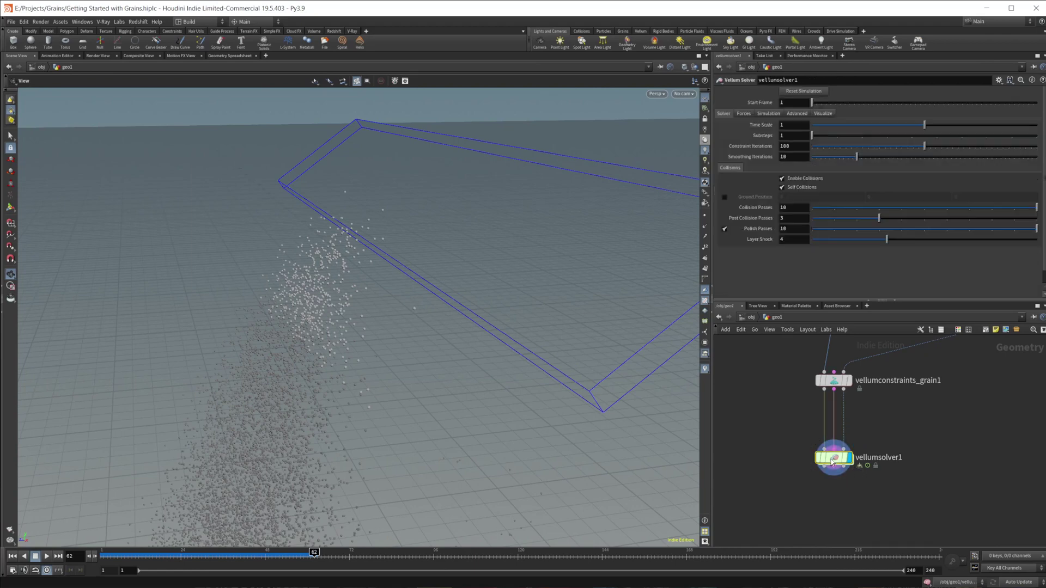
left_click(779, 114)
left_click(743, 113)
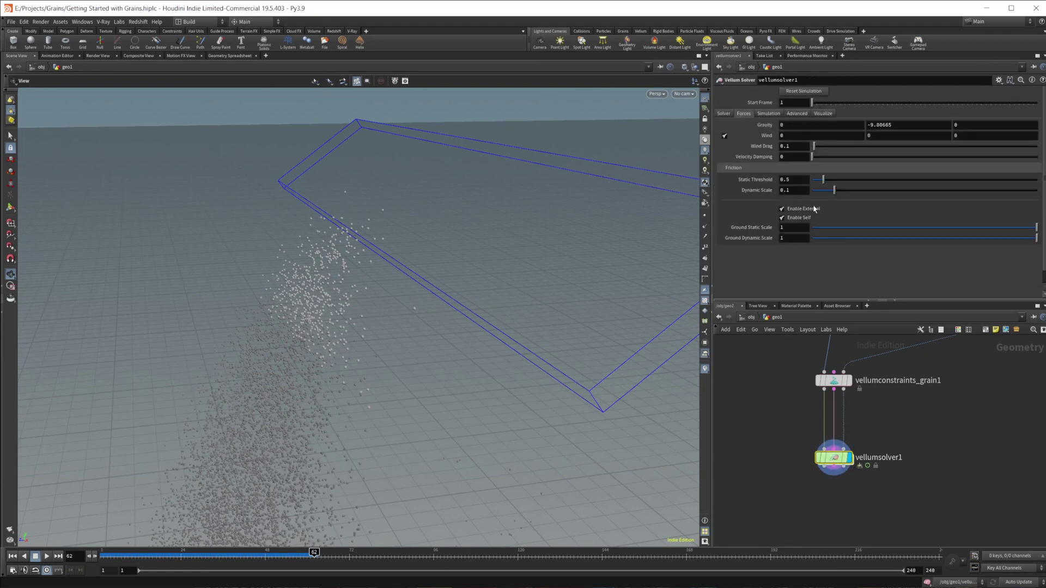
left_click(723, 113)
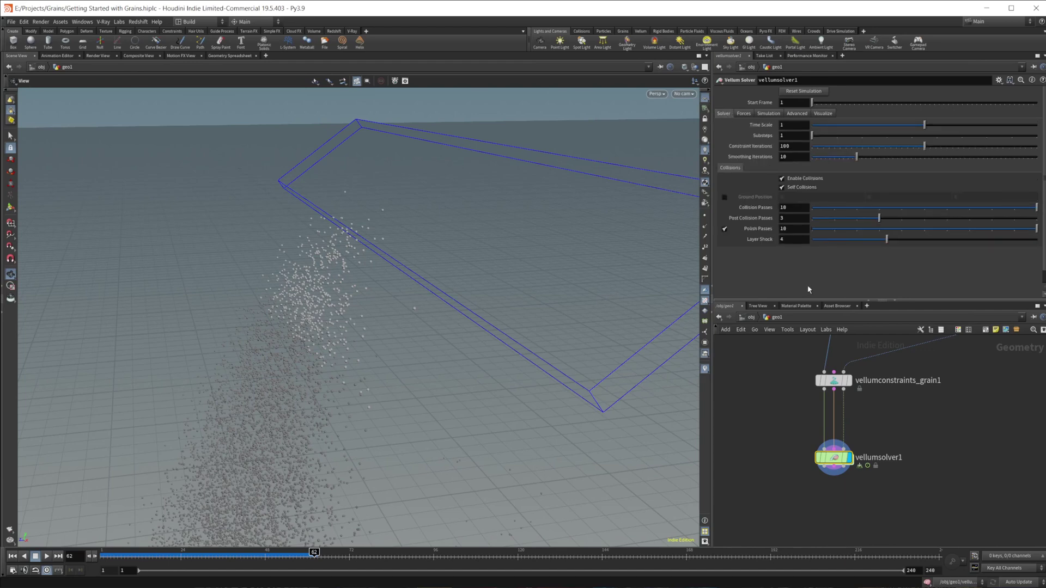
left_click(724, 197)
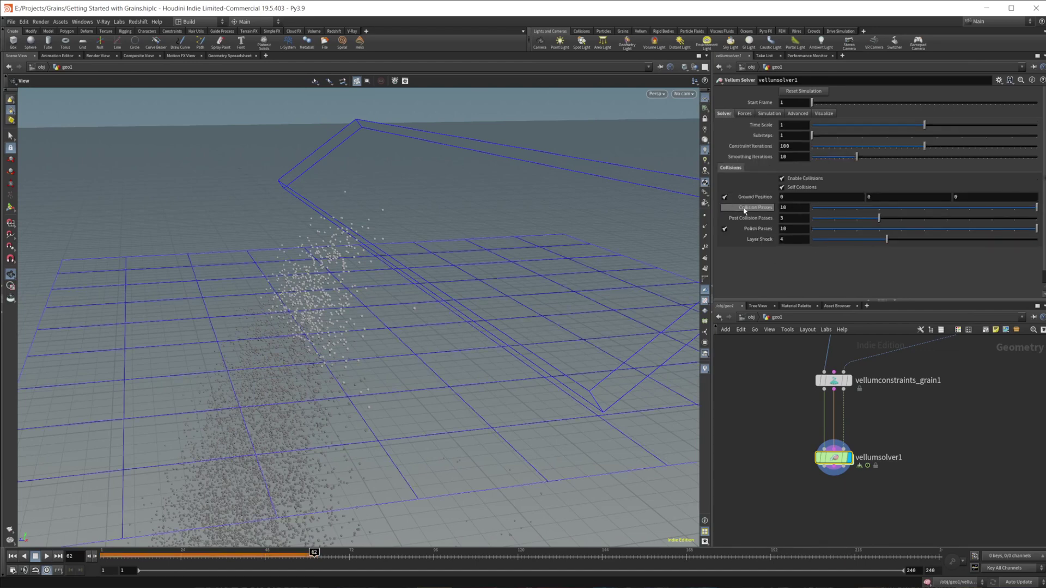
mouse_move(744, 211)
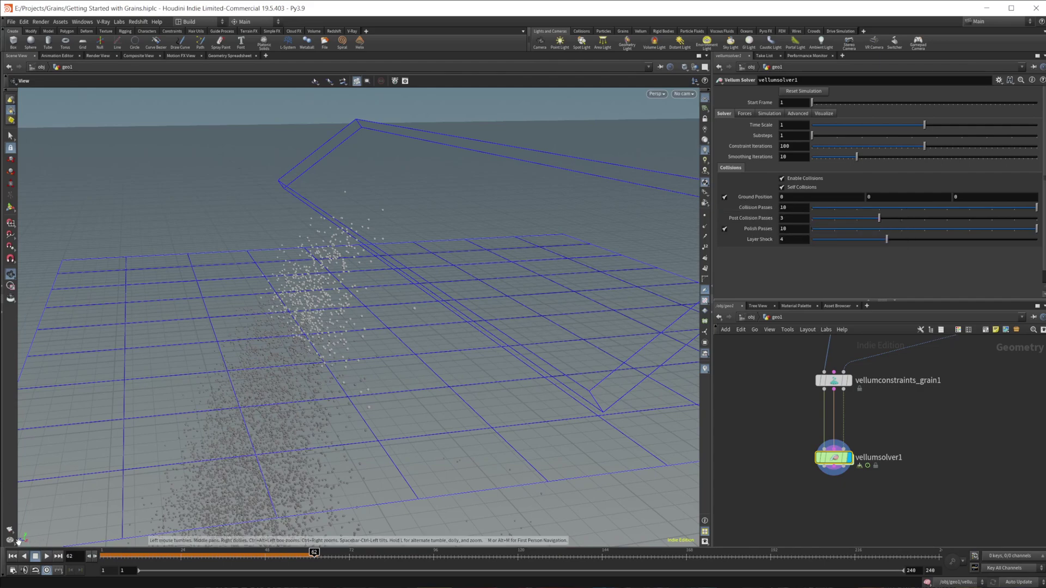
Step: Replay the simulation from the start with the ground plane, and examine the grains up close at frame 72
left_click(14, 557)
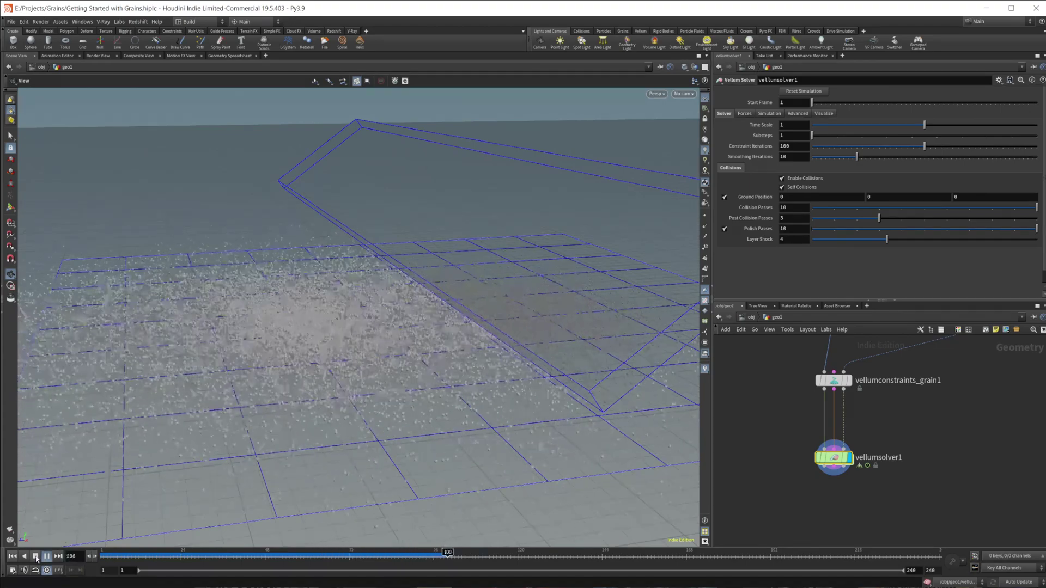
left_click(36, 556)
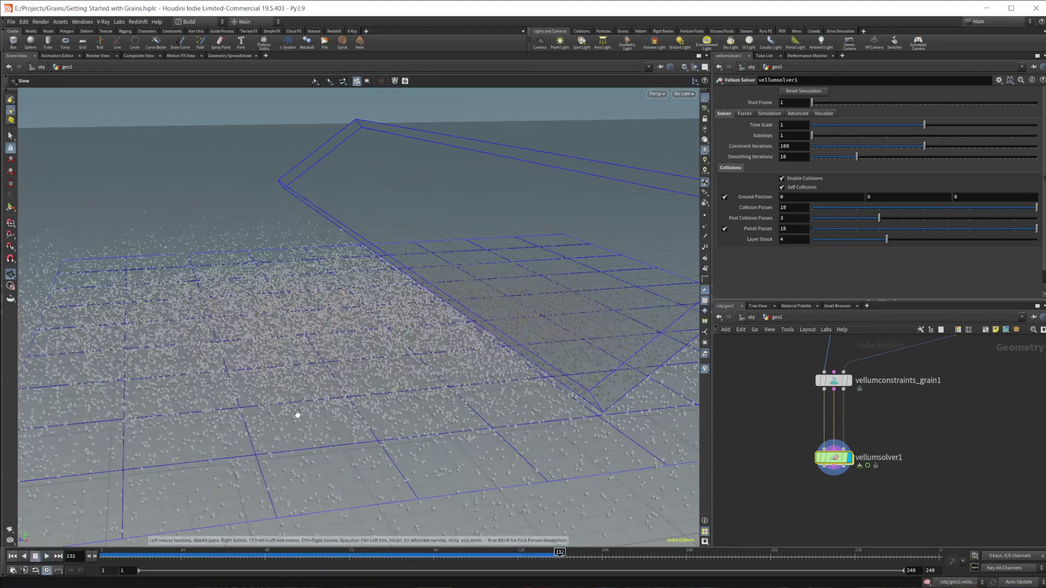
left_click_drag(408, 552, 349, 552)
left_click_drag(344, 507, 308, 381)
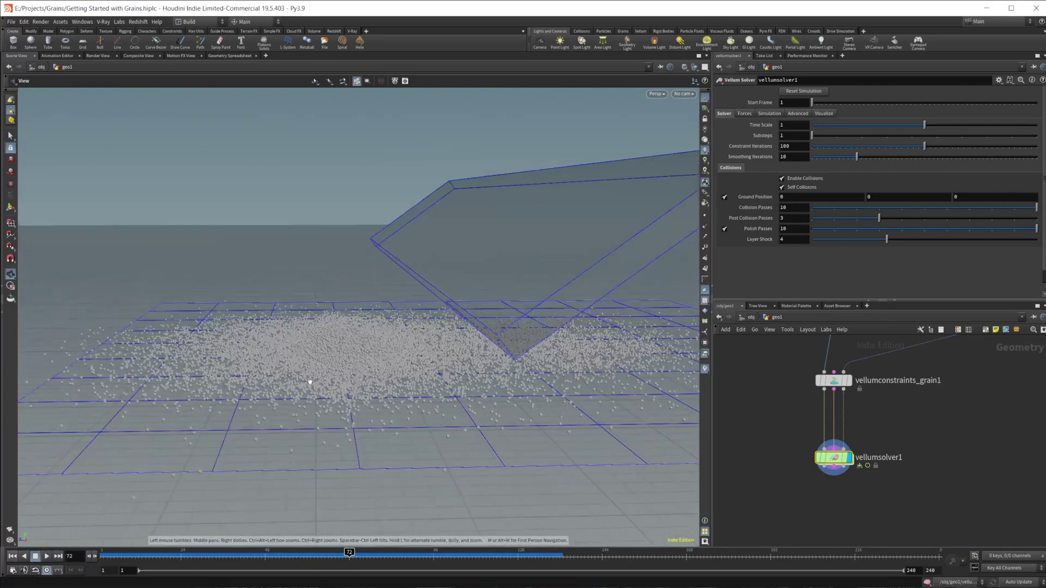
right_click_drag(308, 381, 553, 344)
left_click_drag(453, 323, 368, 332)
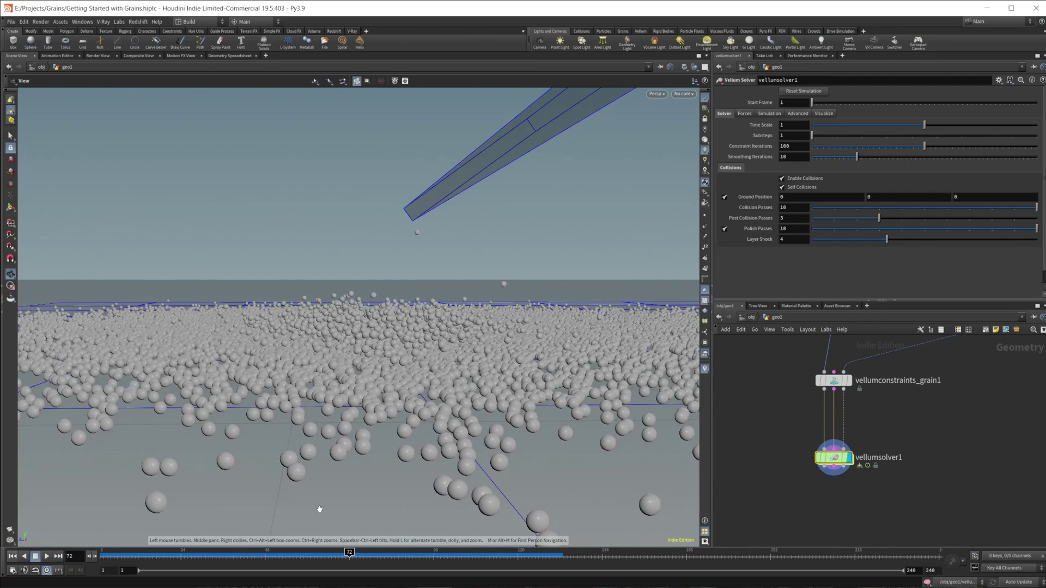
Step: Examine how the grains spread across the ground at frames 59 and 67
left_click_drag(349, 552, 303, 560)
scroll(350, 402, "down", 3)
mouse_move(350, 401)
left_mouse_down()
mouse_move(334, 406)
mouse_move(350, 392)
left_mouse_up()
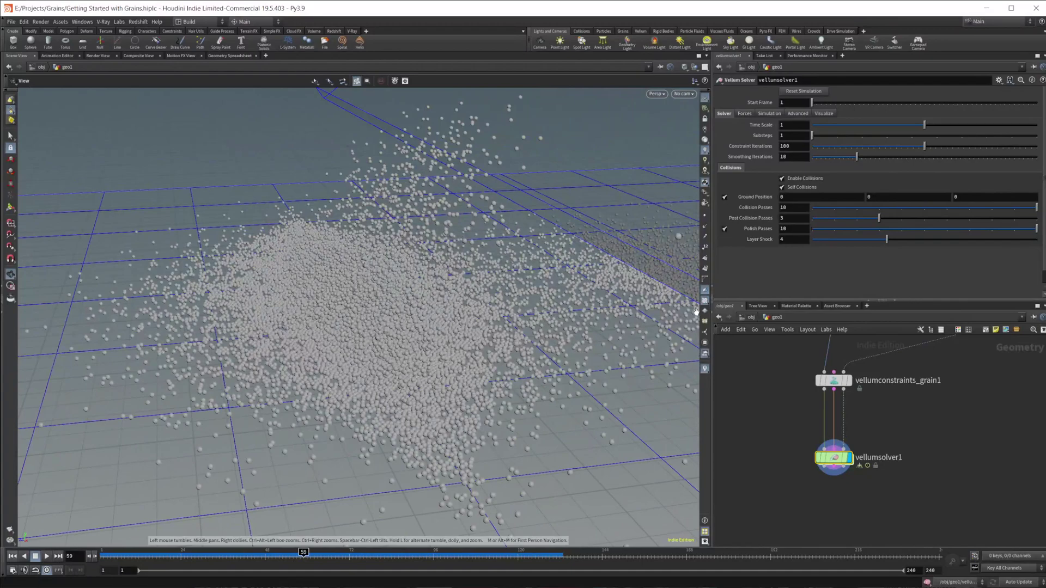
left_click_drag(304, 552, 331, 553)
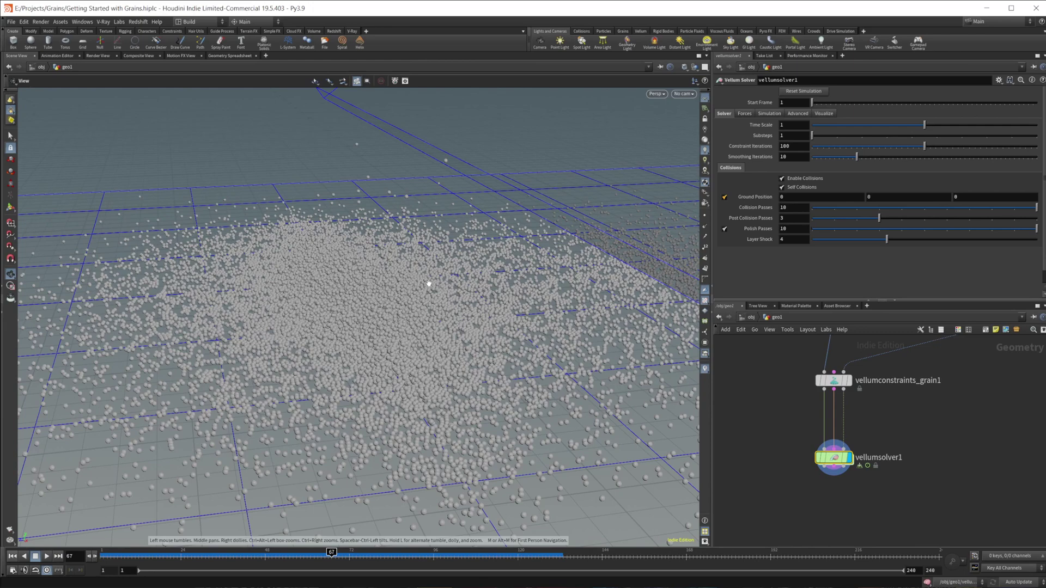
Step: Set the Vellum Solver's Substeps to 5
right_click_drag(429, 283, 329, 350)
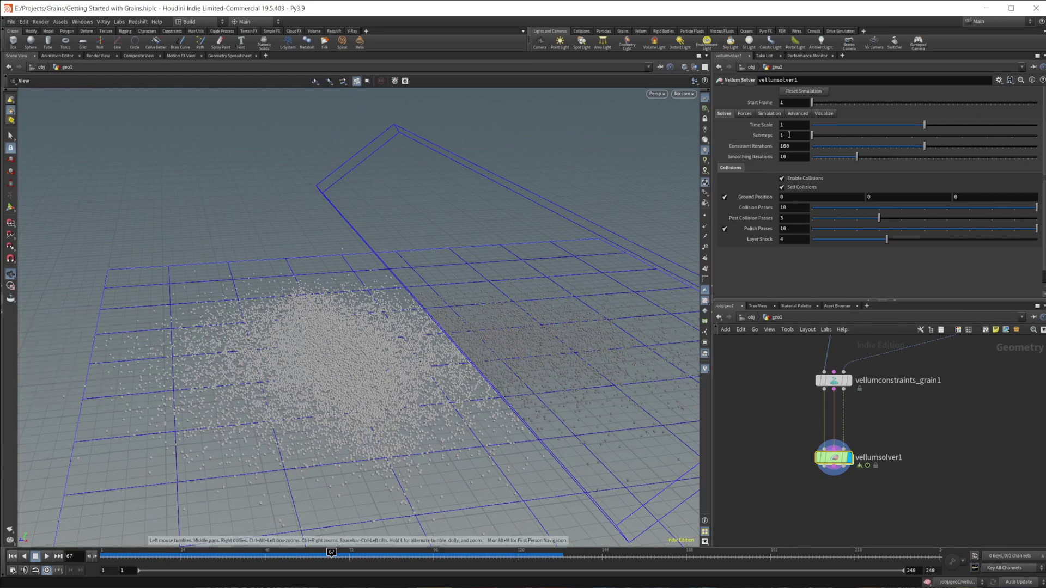
left_click_drag(790, 135, 733, 140)
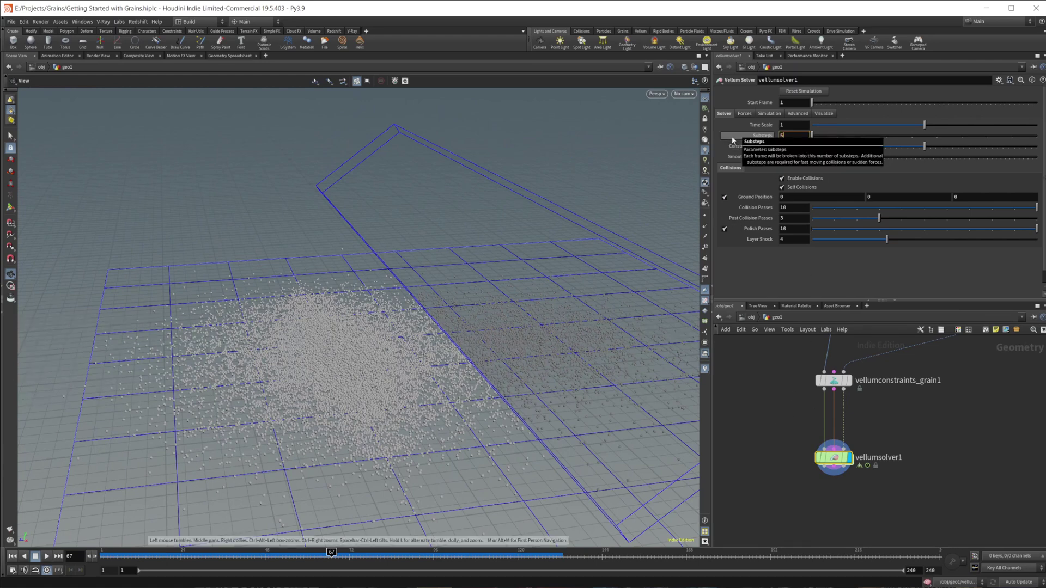
key("Return")
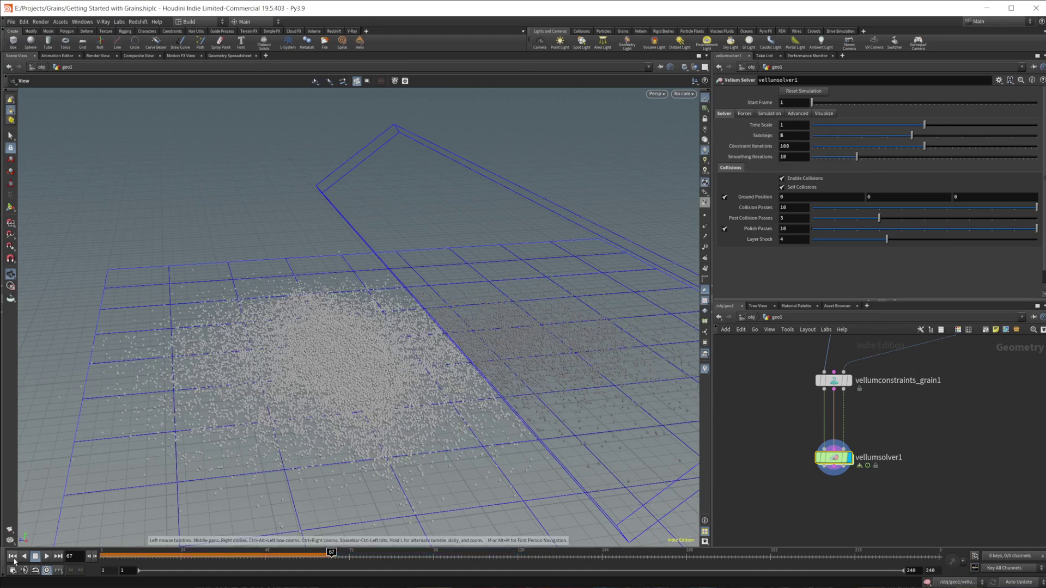
Step: Replay the simulation from the start with the increased substeps, and examine the grains up close at frame 80
left_click(12, 556)
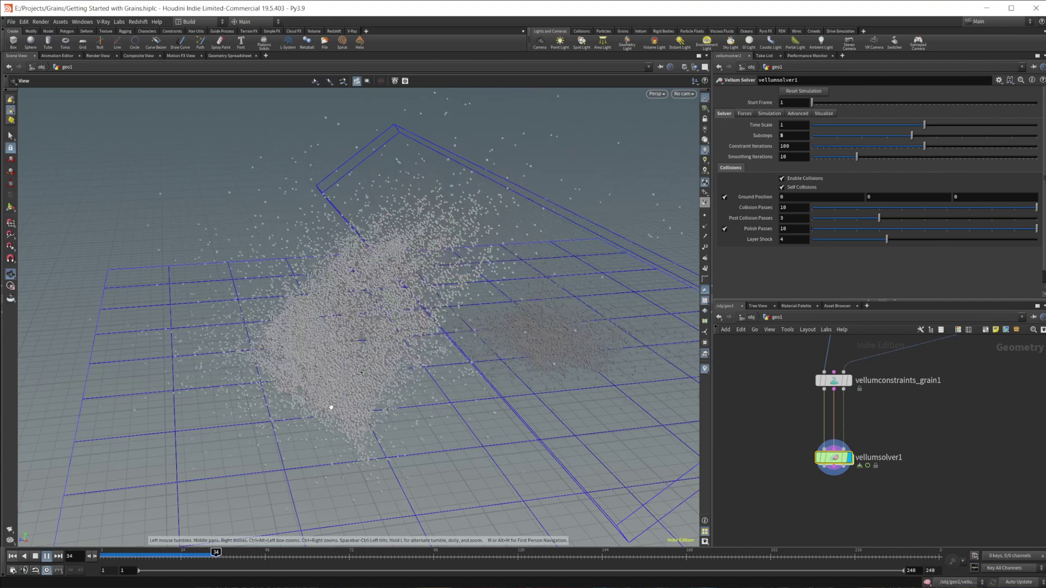
left_click_drag(329, 408, 324, 407)
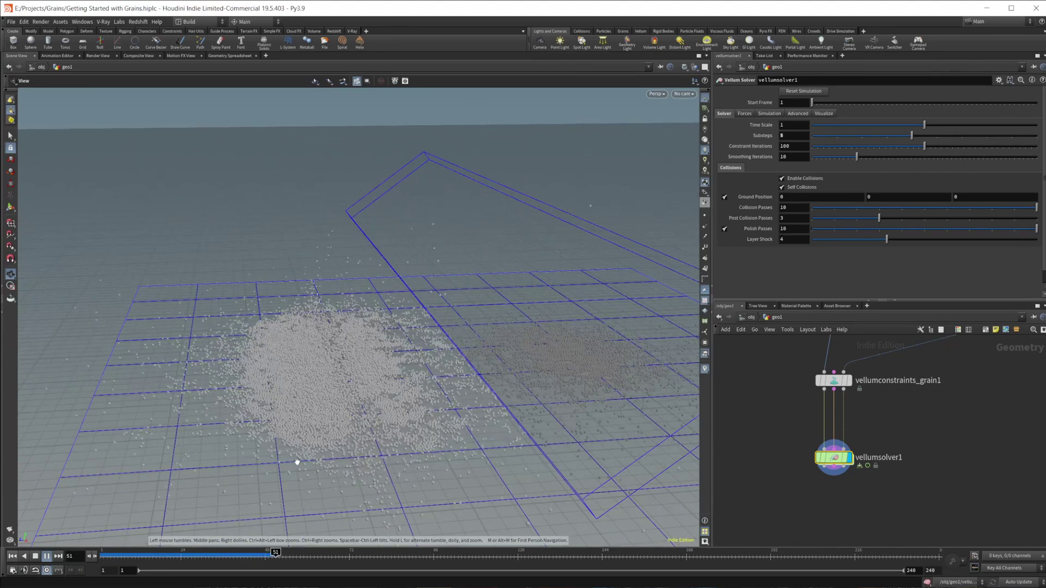
left_click_drag(327, 402, 202, 539)
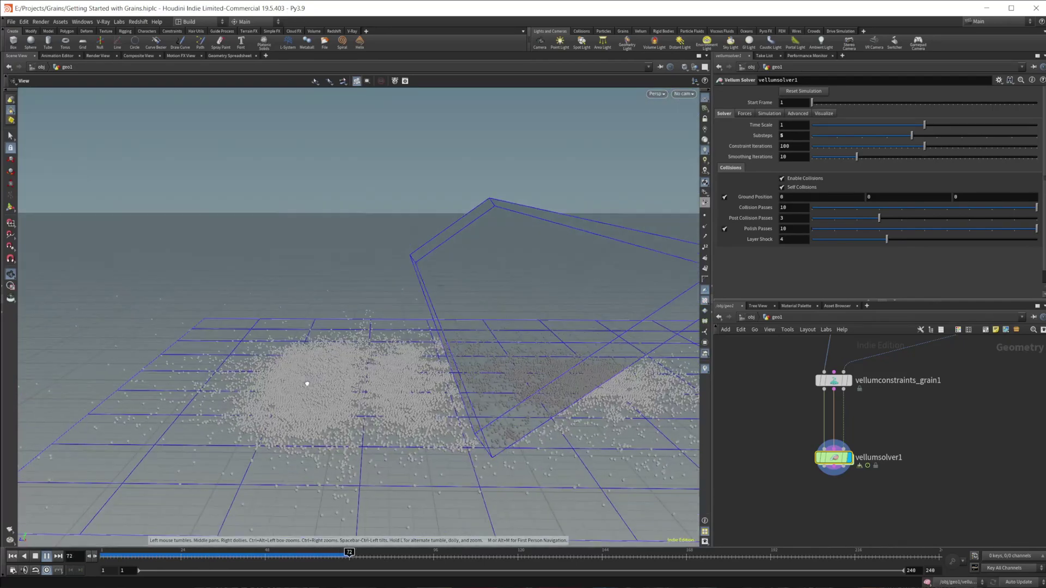
left_click(36, 557)
right_click_drag(333, 412, 515, 354)
scroll(514, 355, "down", 5)
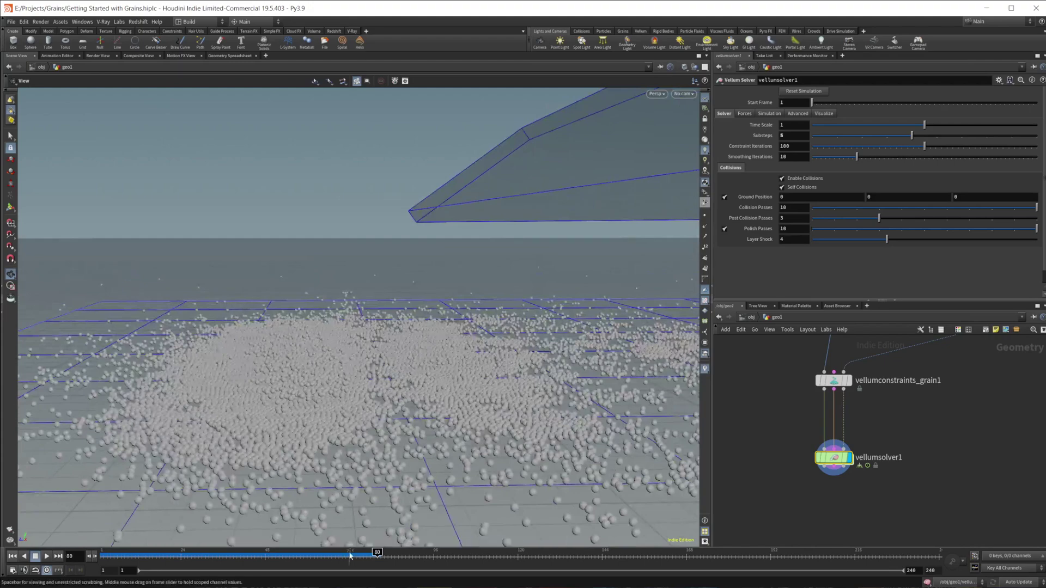
Step: Examine how the grains break up and spread by inspecting frames 75, 24 and 12
left_click_drag(354, 555, 380, 556)
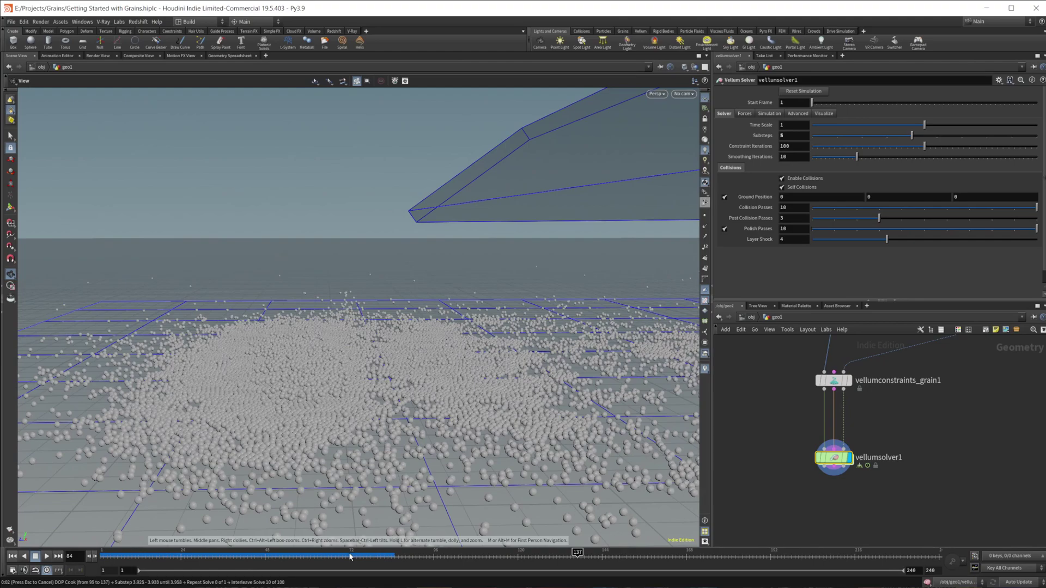
mouse_move(350, 556)
left_mouse_down()
mouse_move(207, 556)
mouse_move(360, 554)
left_mouse_up()
right_click_drag(478, 426, 327, 463)
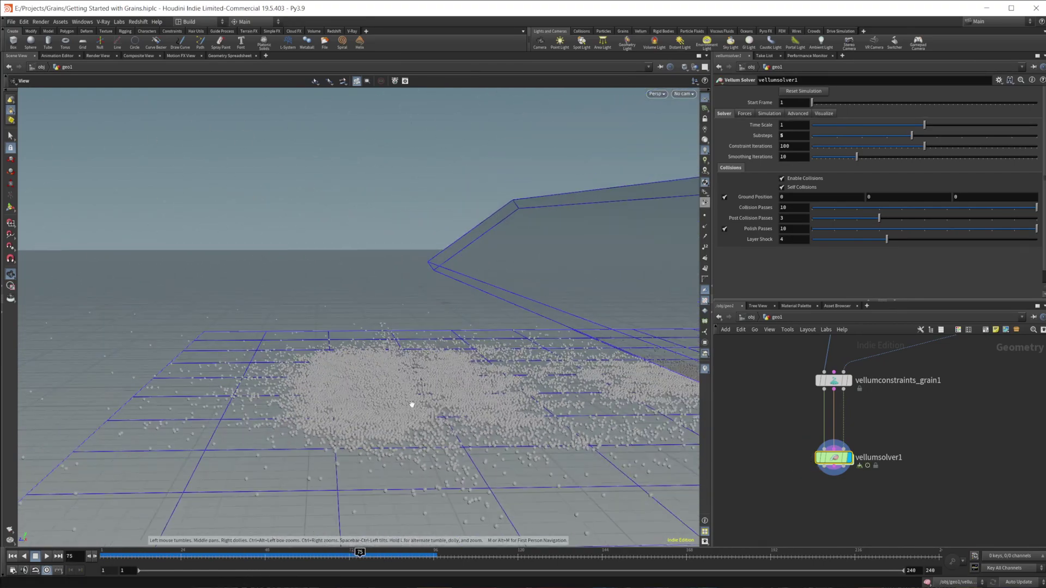
left_click_drag(412, 404, 478, 371)
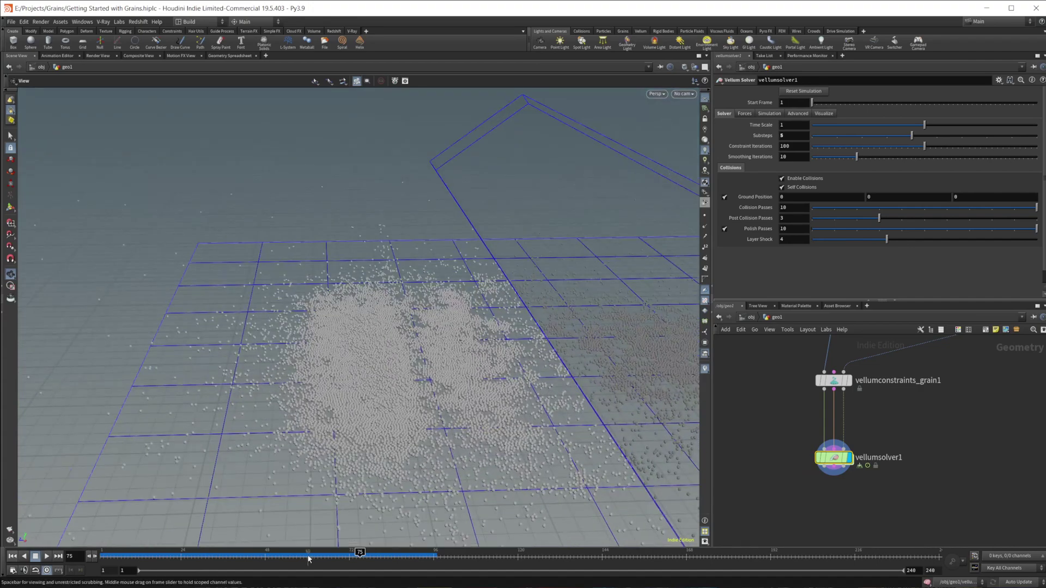
left_click_drag(360, 554, 182, 554)
left_click_drag(480, 305, 533, 281)
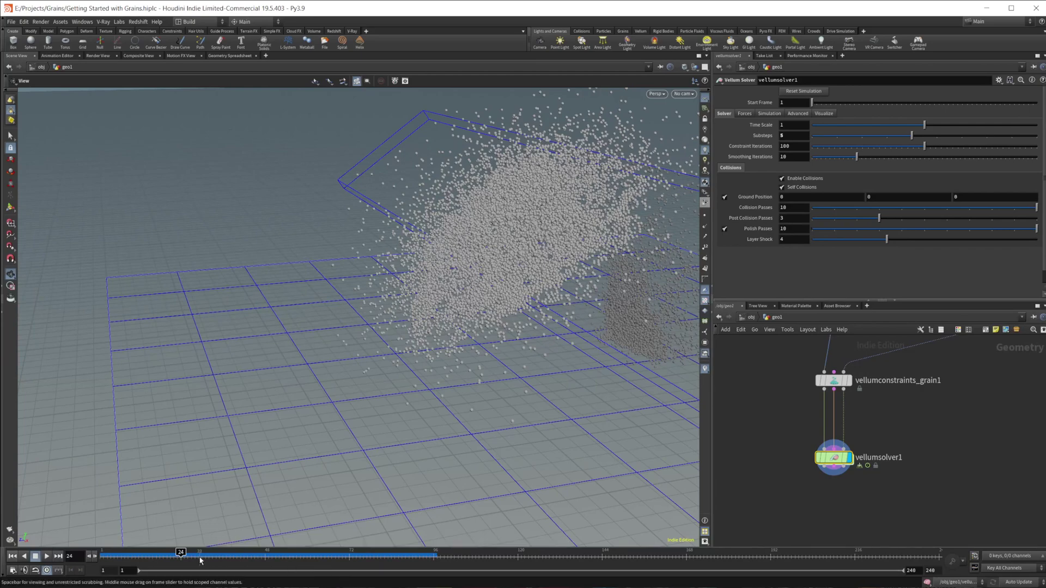
left_click_drag(181, 553, 138, 558)
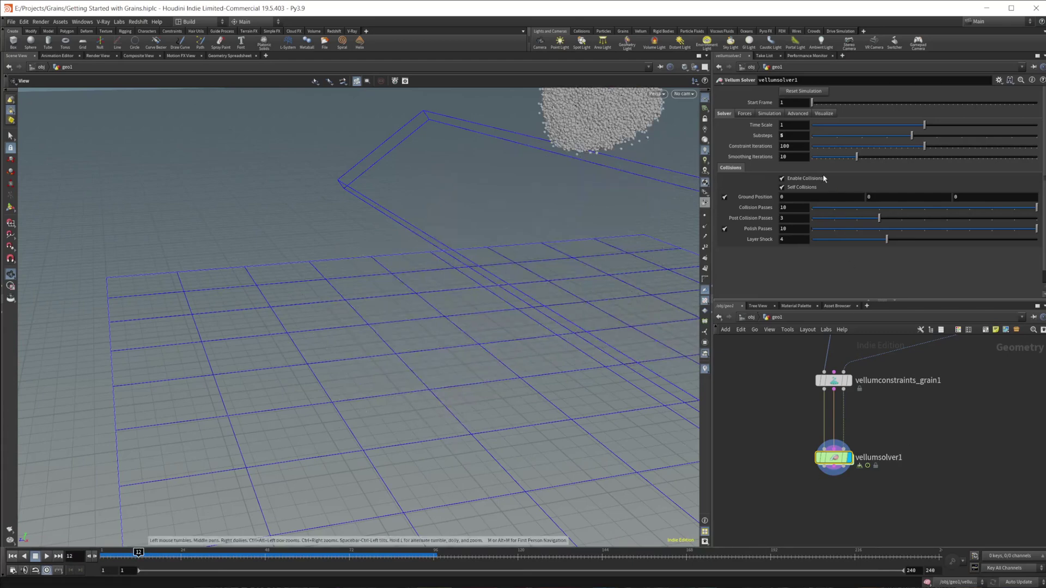
Step: Set Attraction Weight to 1 in the Vellum Solver's advanced grain collision settings
left_click(745, 113)
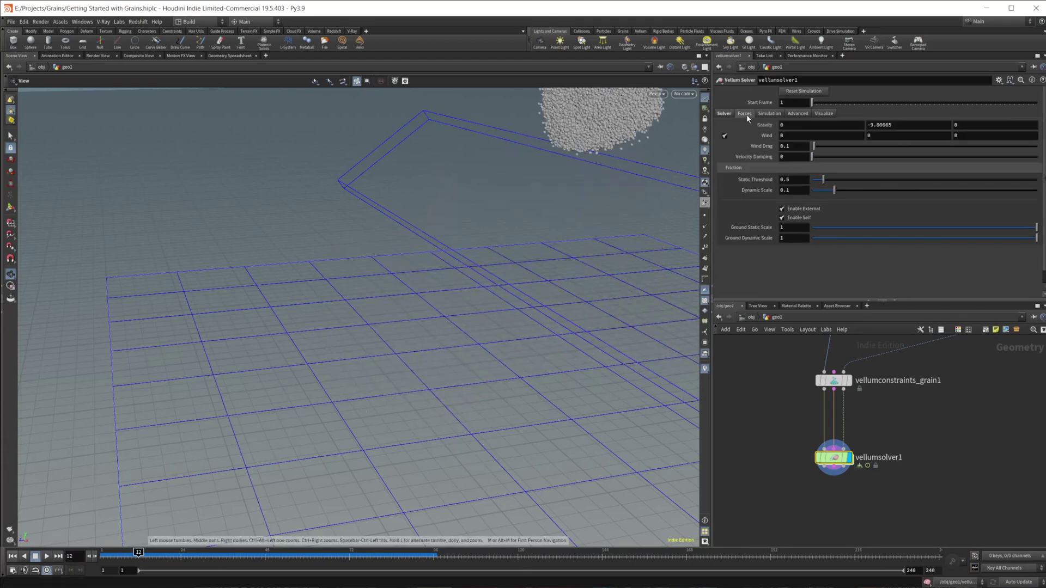
left_click(769, 114)
left_click(798, 113)
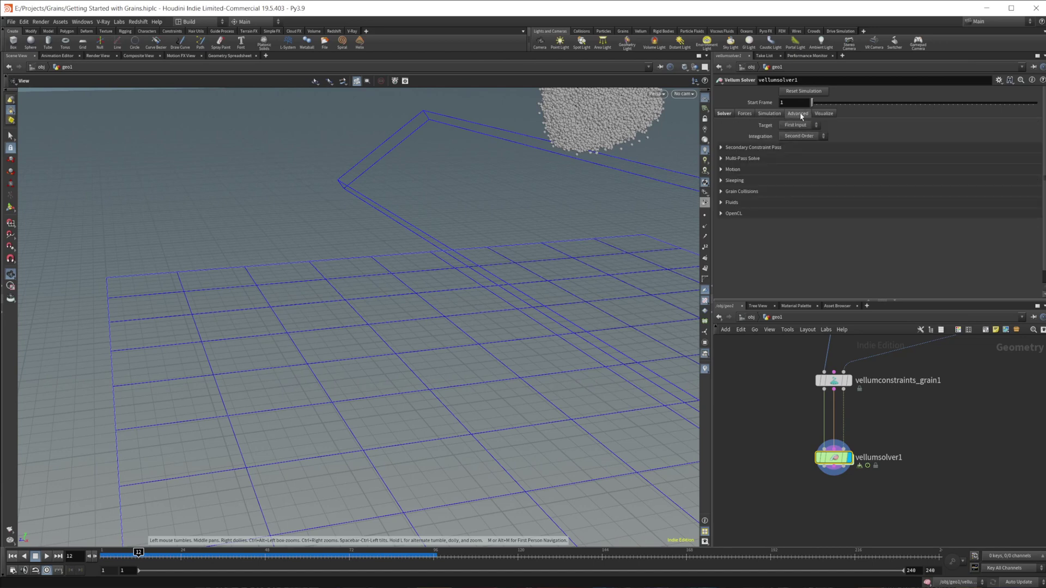
left_click(736, 193)
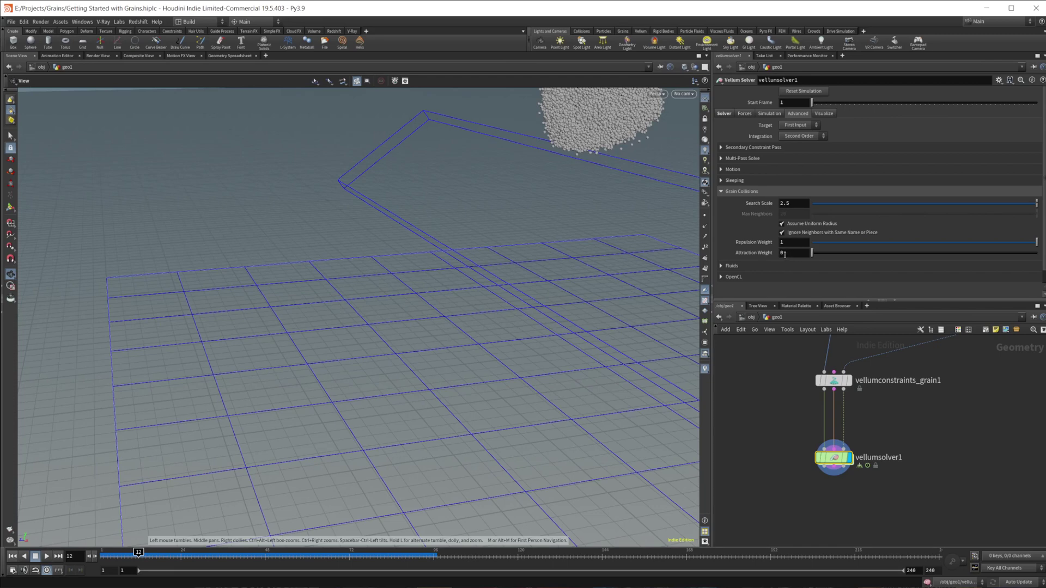
left_click_drag(838, 256, 1039, 263)
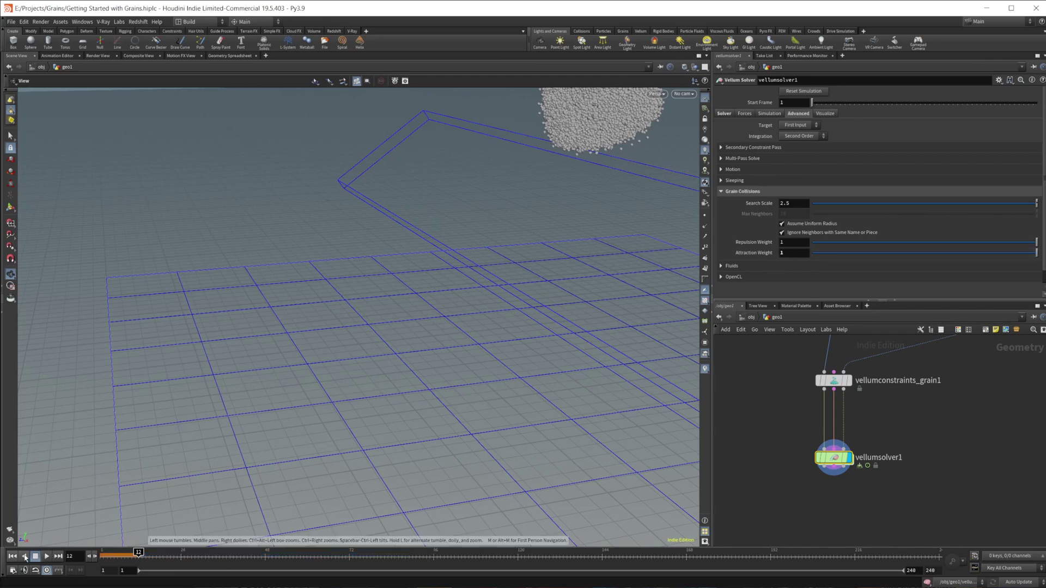
Step: Replay the simulation from the start with grain attraction active, and examine how the grains land at frame 79
left_click(25, 557)
left_click(49, 560)
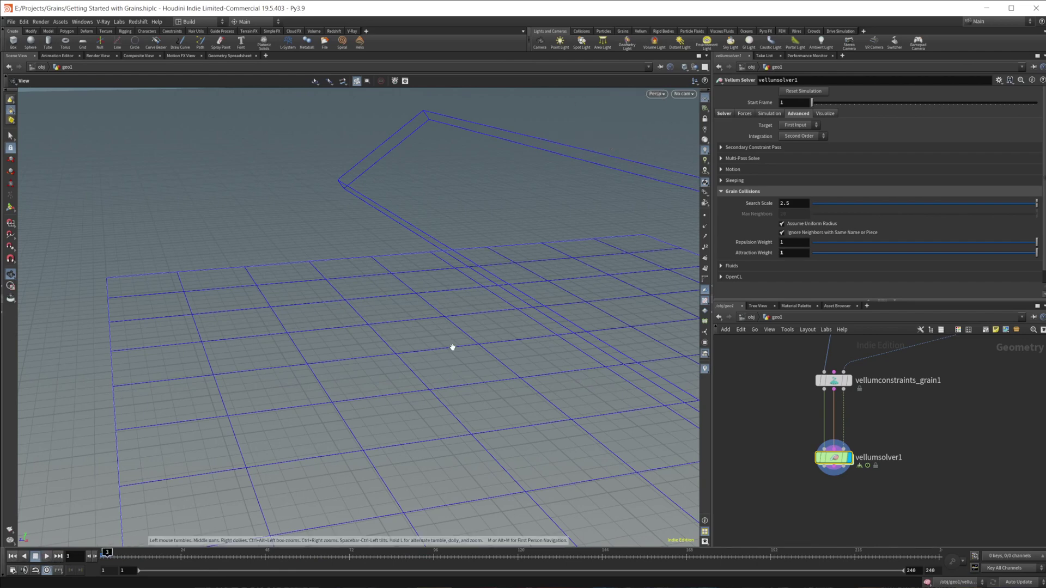
left_click_drag(515, 286, 431, 316)
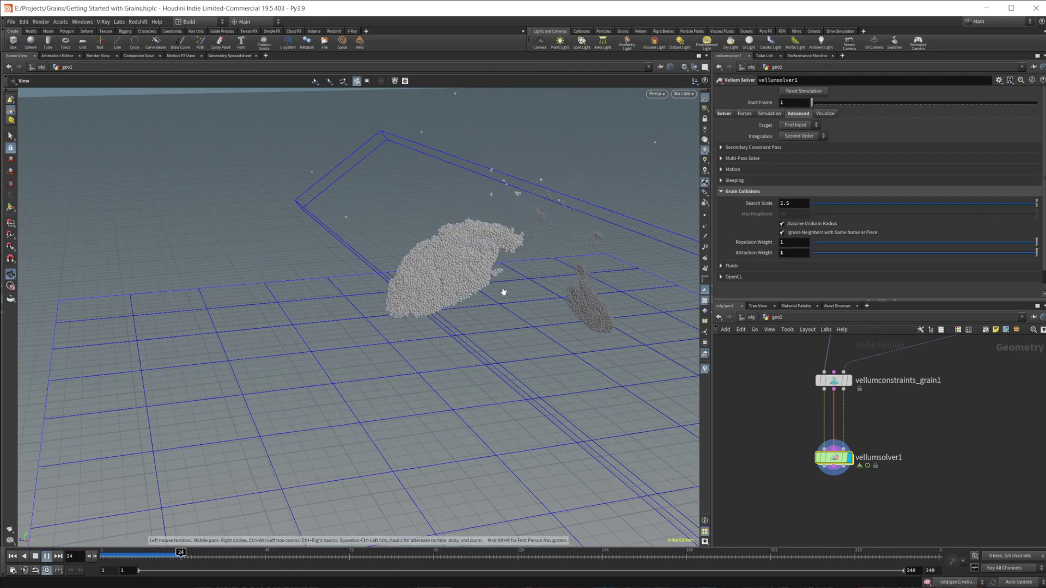
left_click_drag(364, 397, 405, 398)
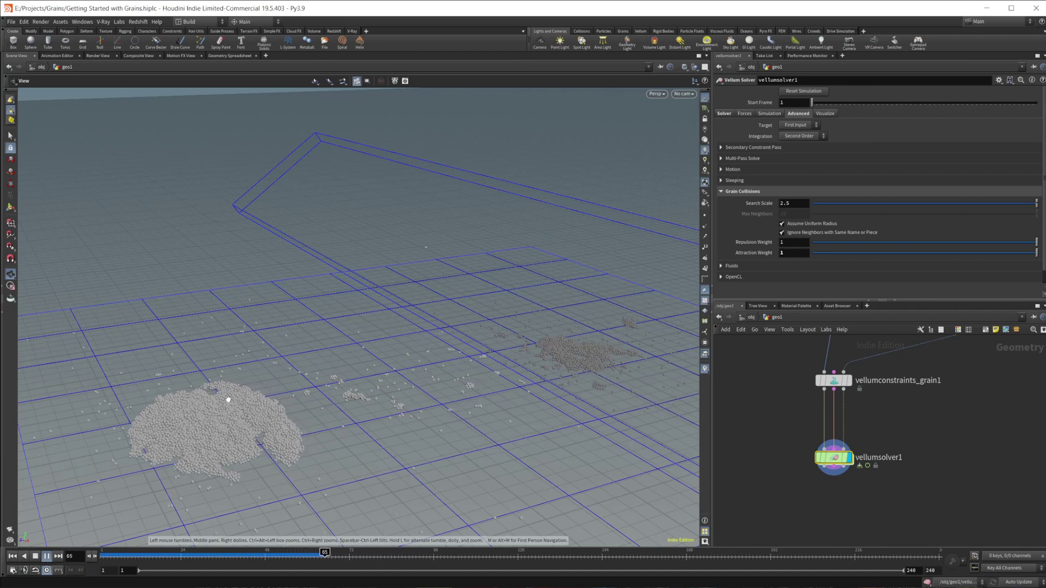
left_click(37, 559)
left_click_drag(216, 467, 199, 472)
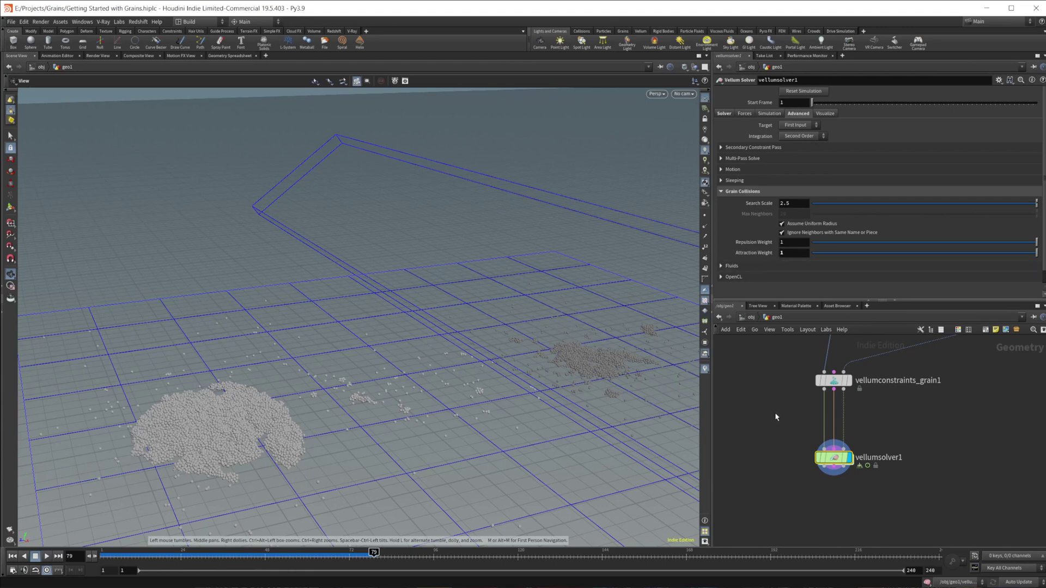
Step: Compare the physical attributes of vellumconstraints_grain1 with the grain collision settings of the Vellum Solver
middle_click_drag(775, 417, 778, 436)
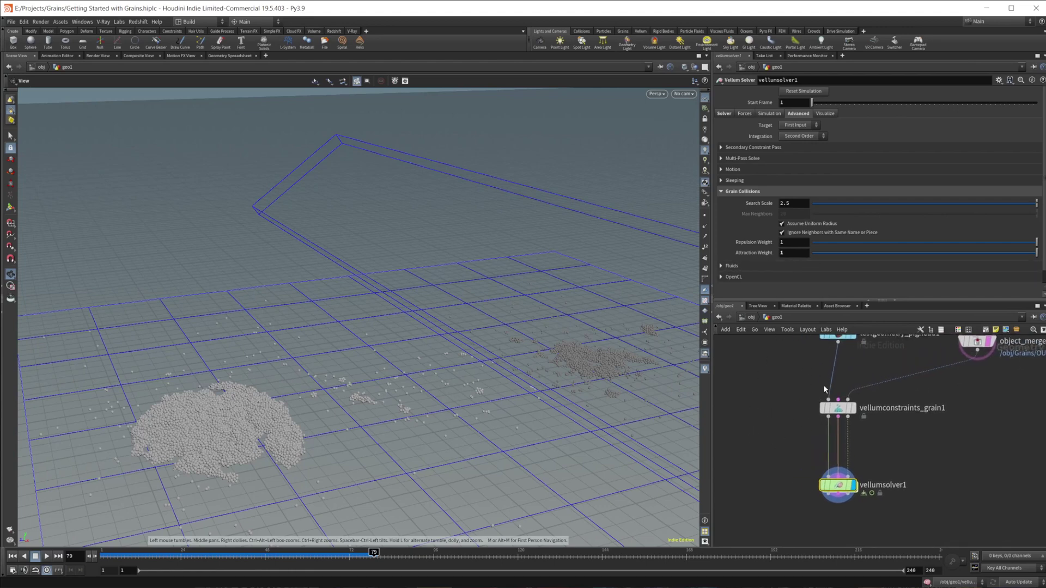
left_click(840, 413)
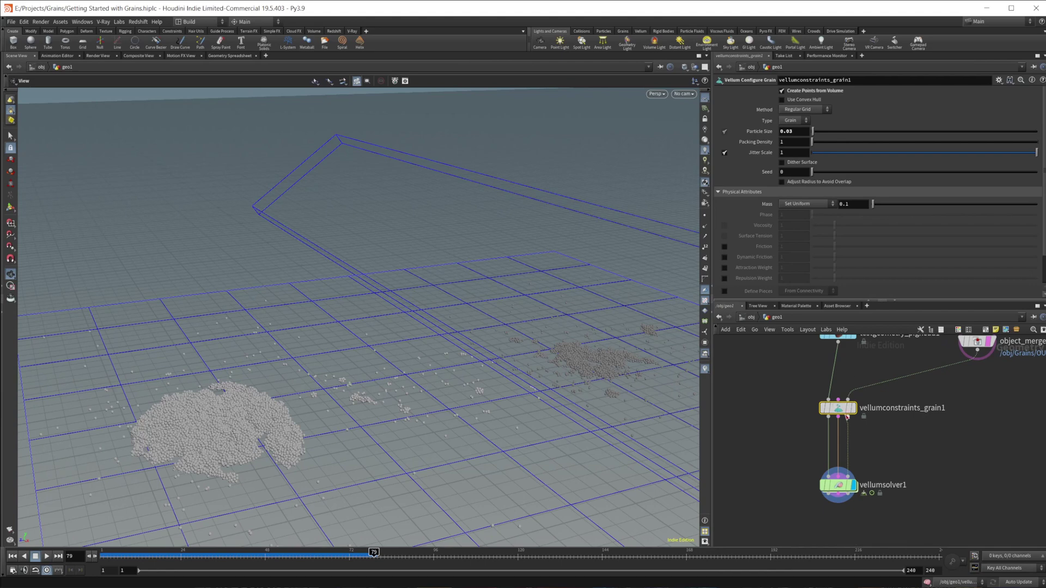
left_click(840, 490)
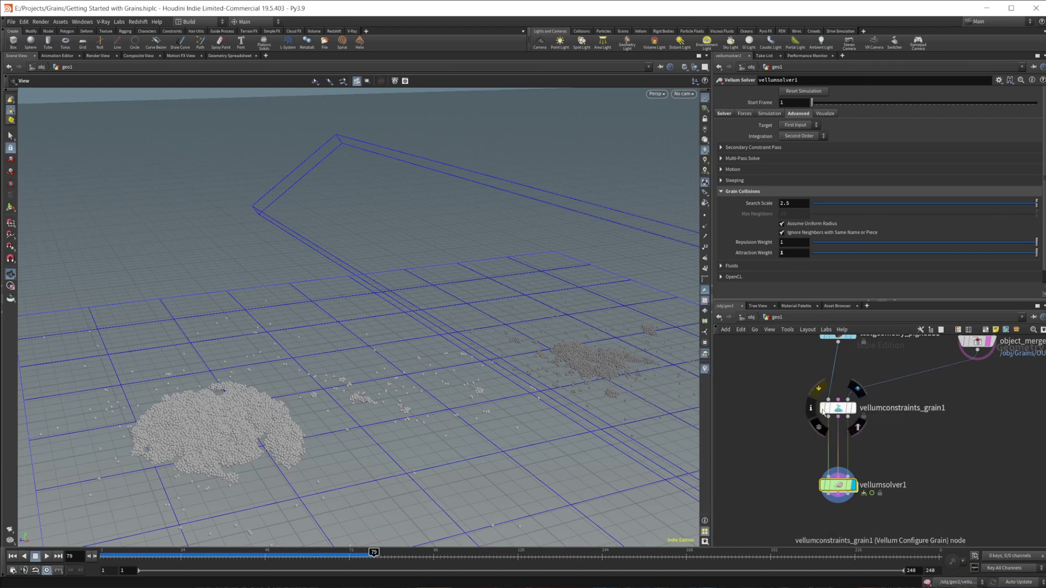
left_click(839, 409)
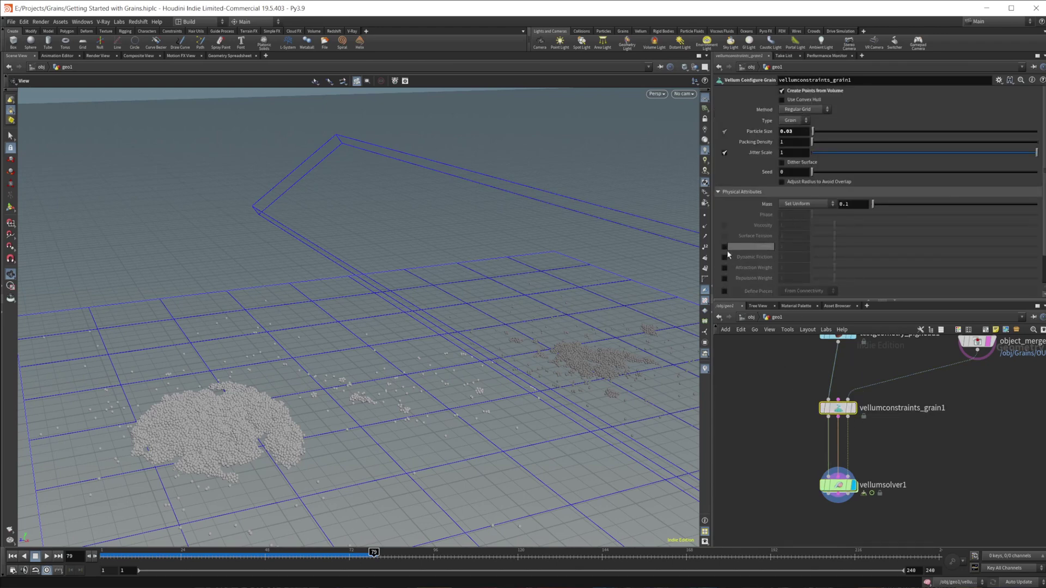
left_click(837, 485)
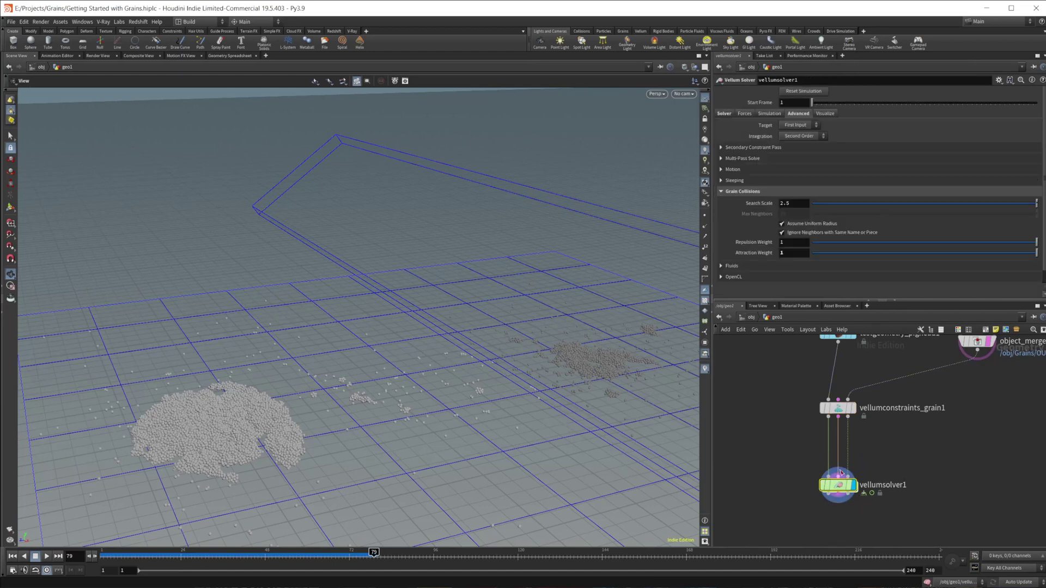
left_click(746, 114)
Step: Enable only Attraction Weight at 1 in vellumconstraints_grain1's physical attributes, with both friction overrides off, and replay the simulation to frame 32
left_click(838, 408)
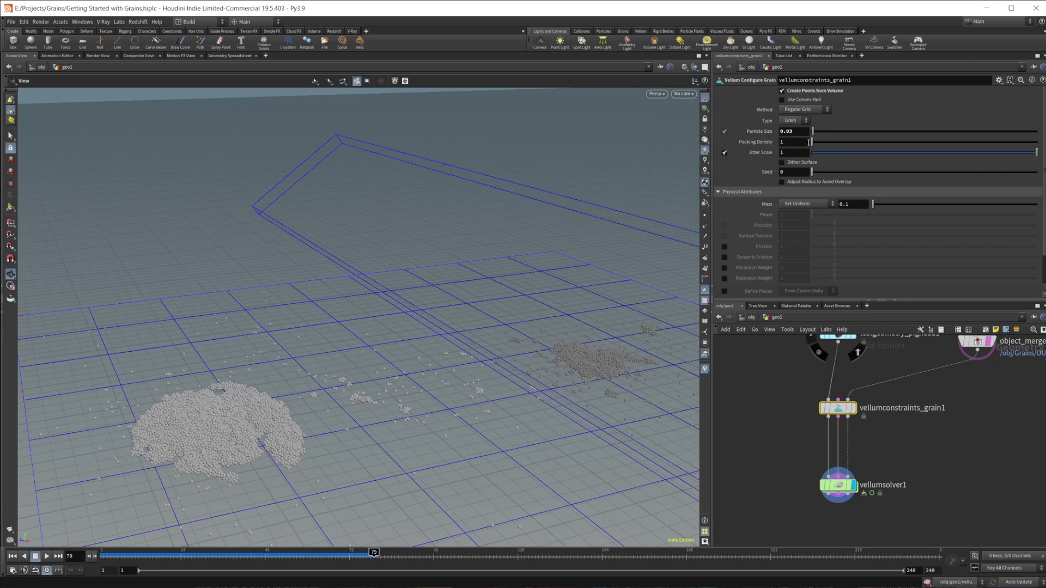
left_click(724, 247)
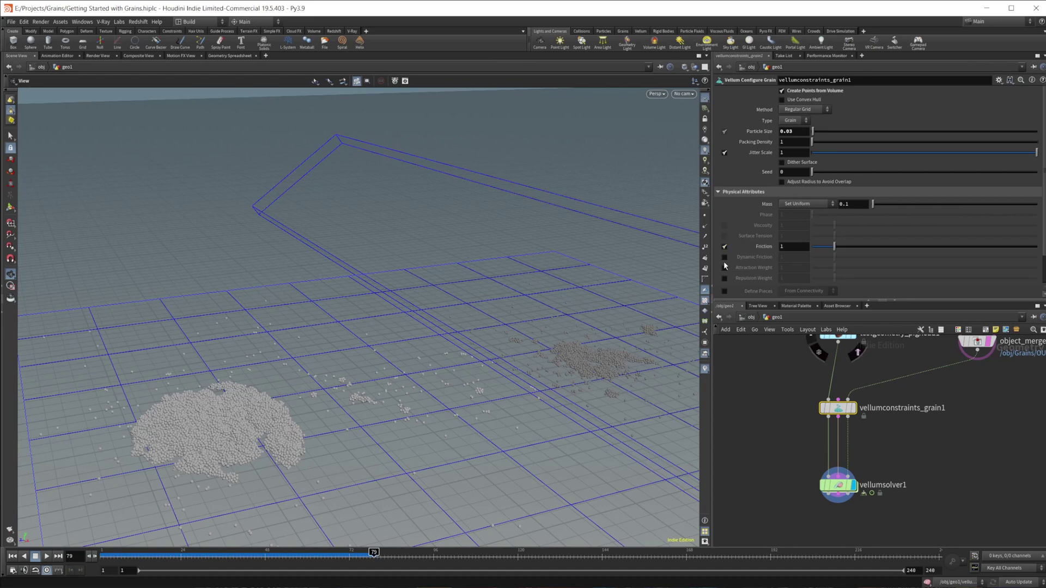
left_click(724, 257)
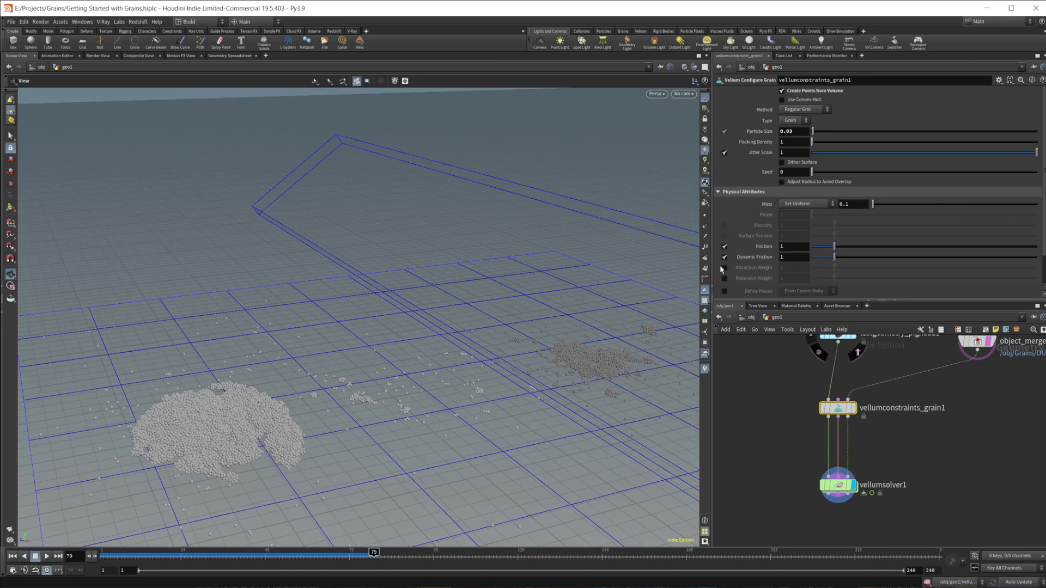
left_click(725, 267)
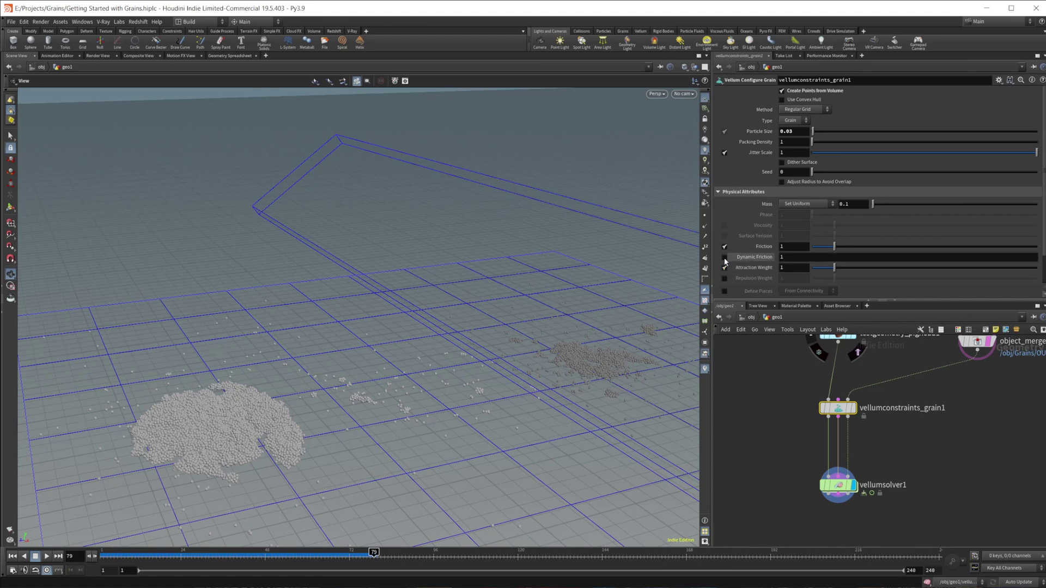
left_click(724, 257)
left_click(725, 247)
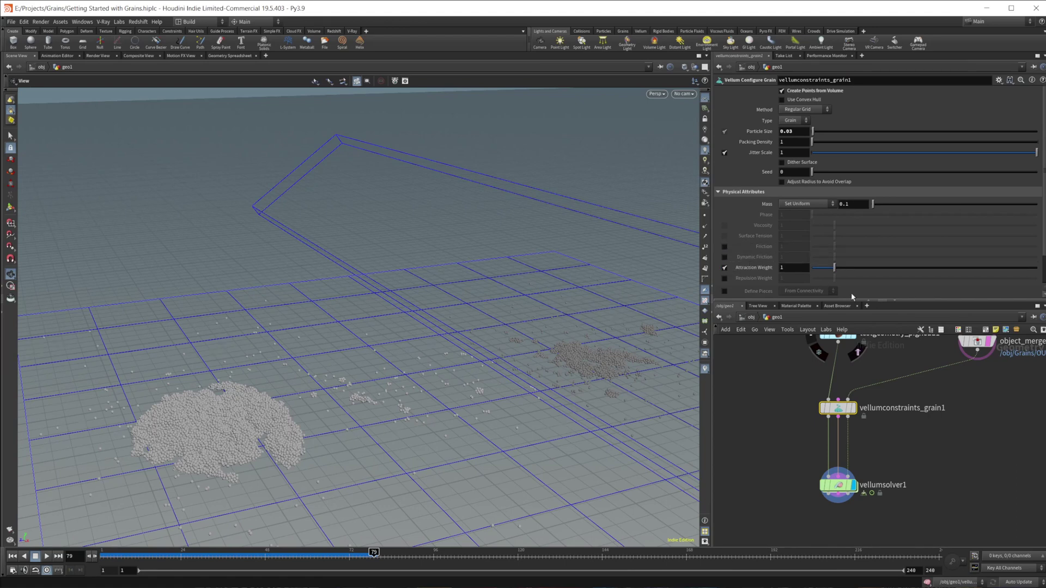
left_click(14, 556)
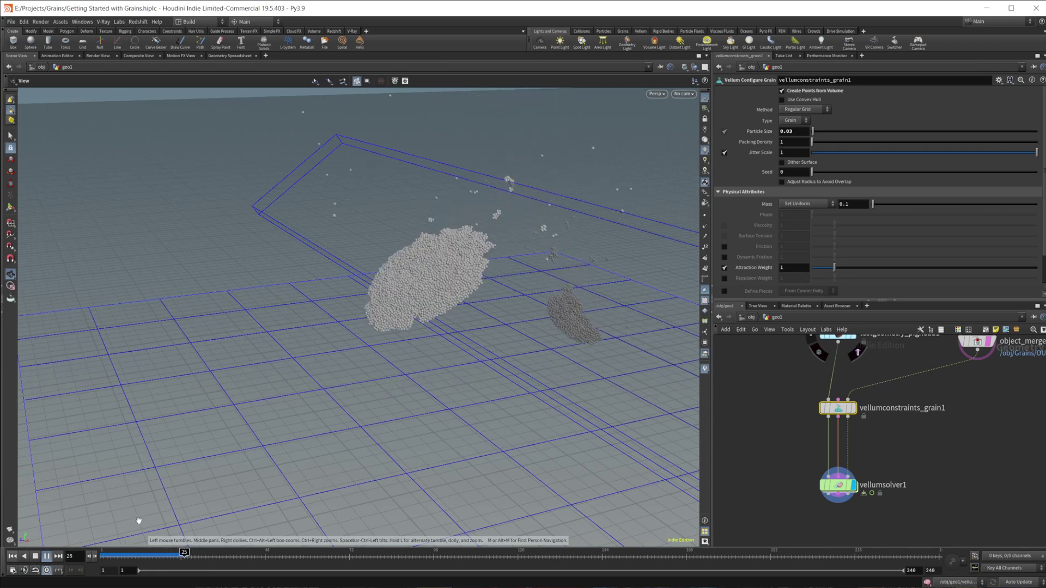
left_click(36, 558)
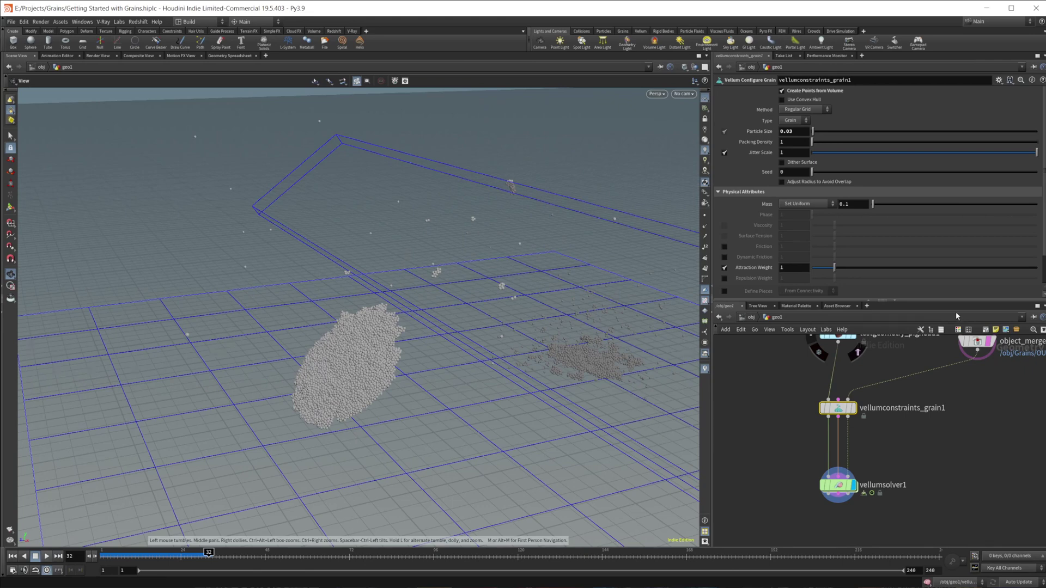
Step: Undo the Vellum Solver's Attraction Weight change, replay the simulation up to frame 39, and return to frame 1
left_click(838, 484)
key("ctrl+z")
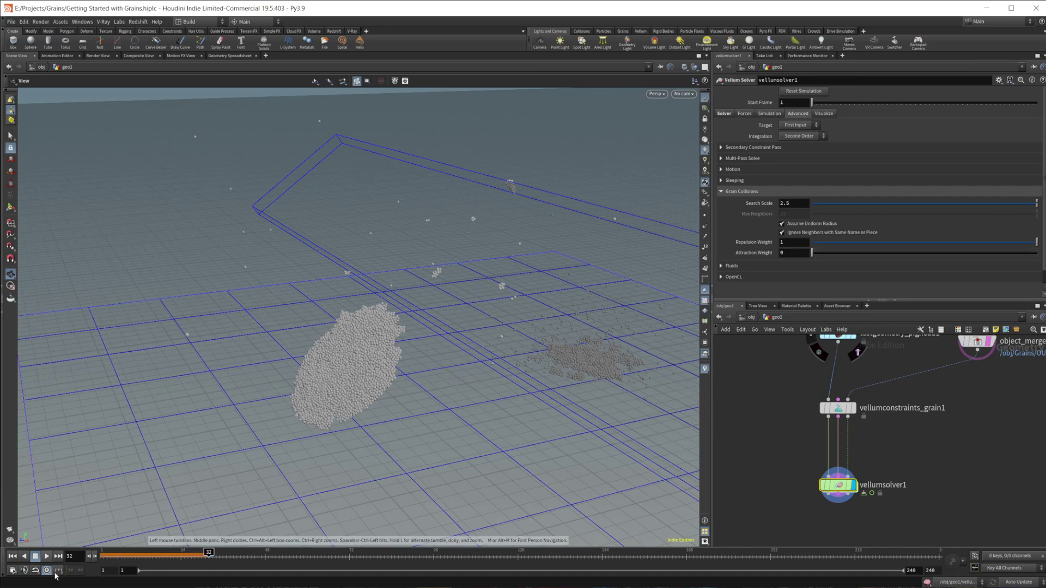
left_click(13, 556)
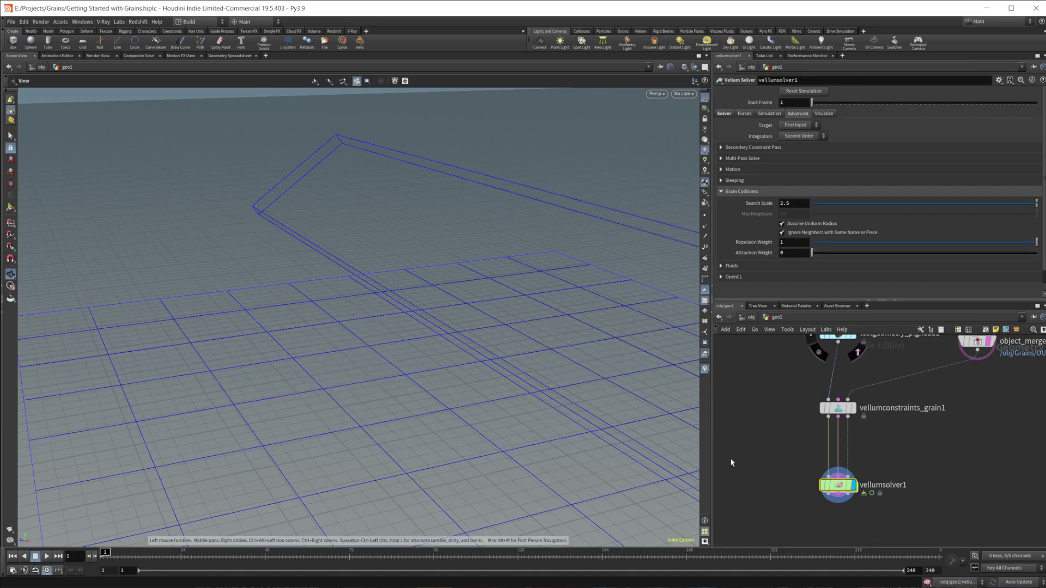
left_click(837, 408)
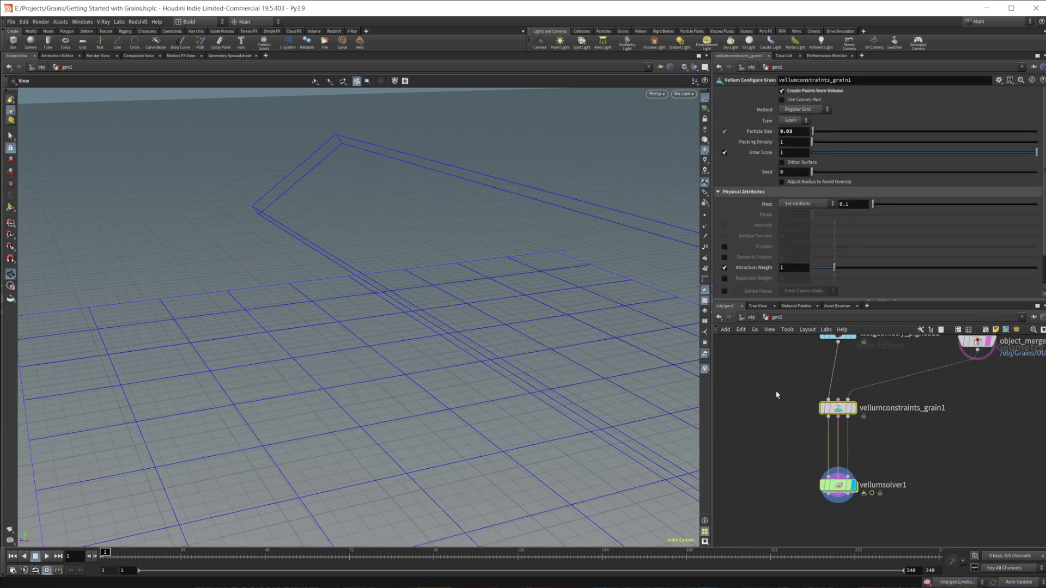
left_click(47, 556)
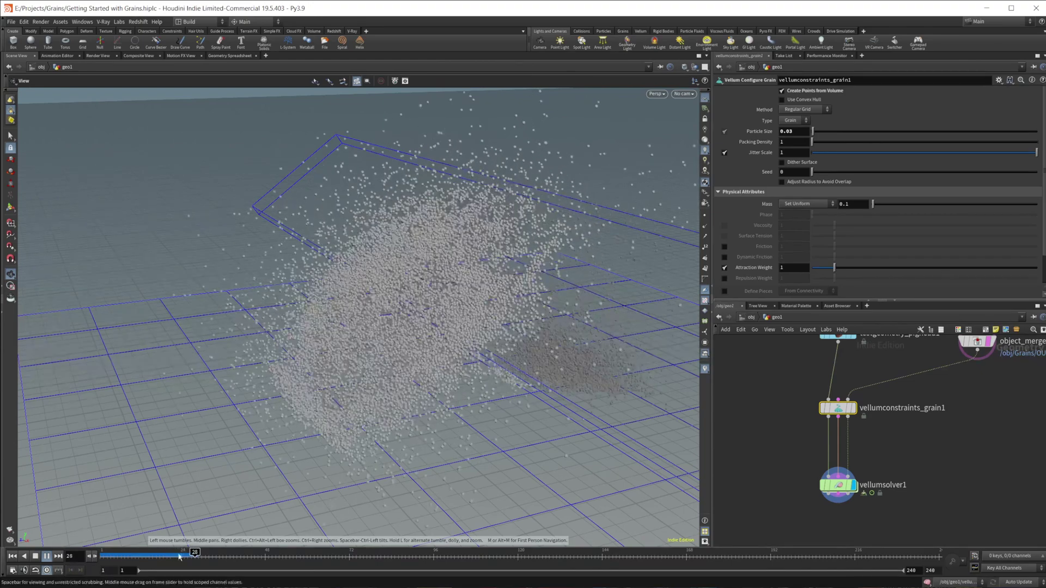
left_click(36, 557)
left_click(12, 556)
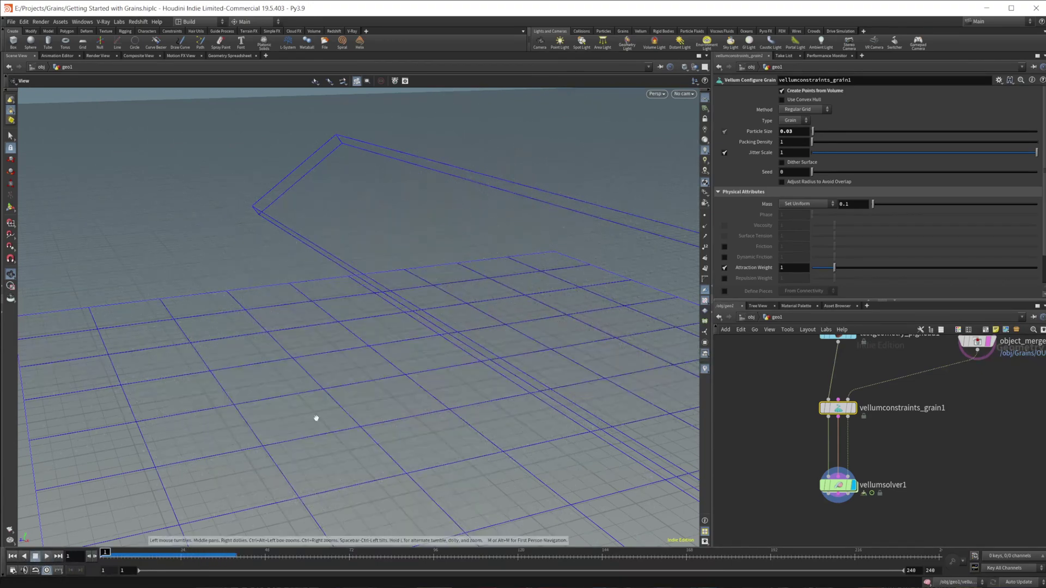
Step: Enable Friction at 2.64 on vellumconstraints_grain1, replay the simulation to about frame 35, and return to frame 1
left_click(724, 247)
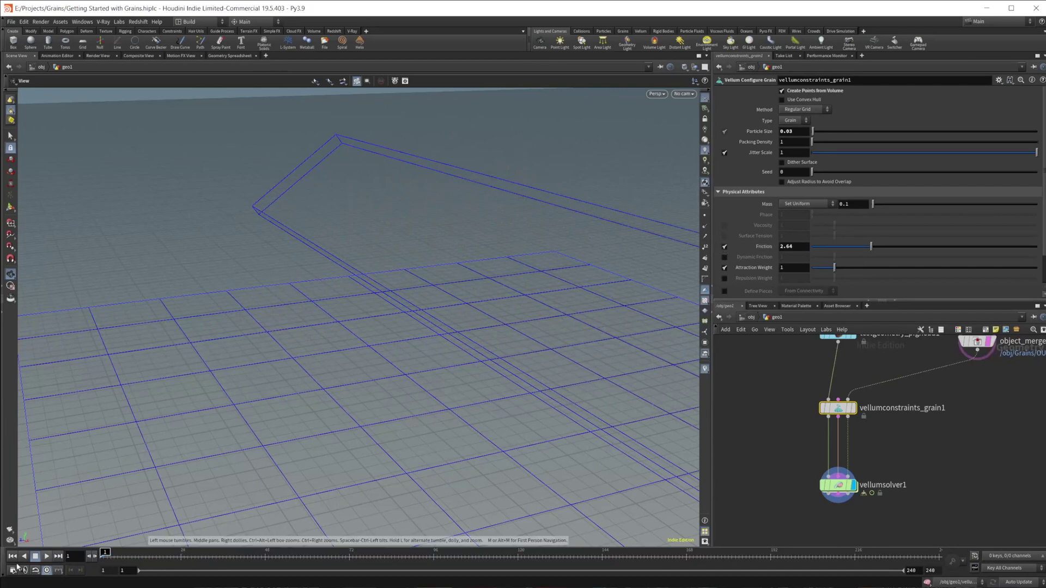
left_click(46, 556)
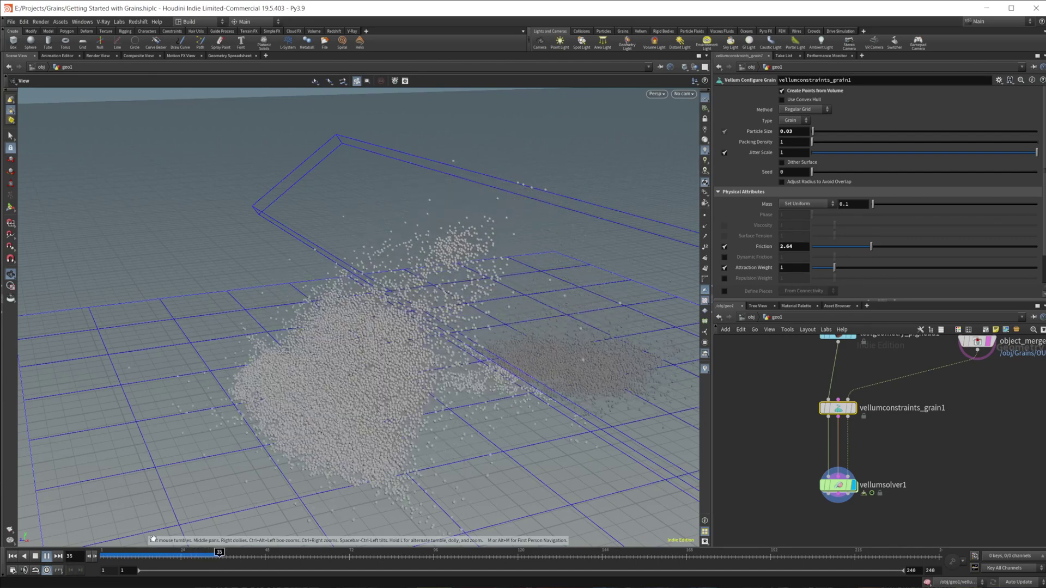
left_click(13, 557)
Step: Set the Vellum Solver's grain collision Attraction Weight to 1
left_click(838, 484)
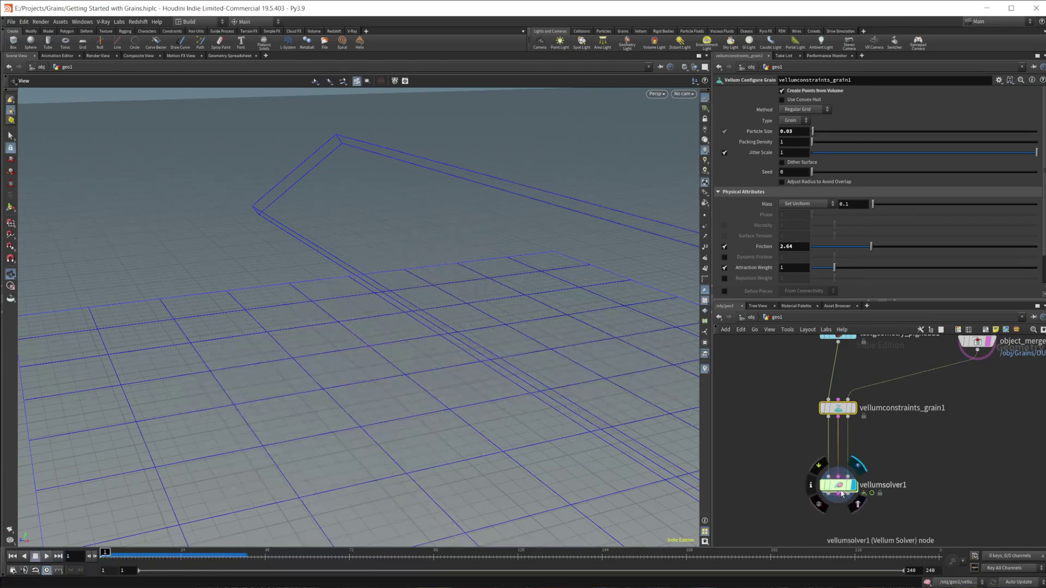
left_click(789, 252)
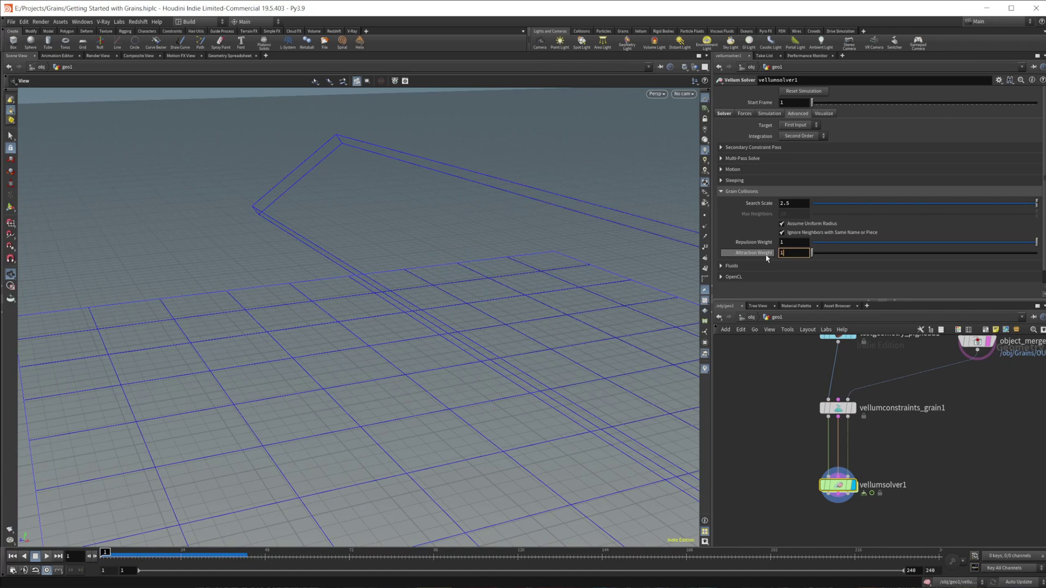
type("1")
key("Return")
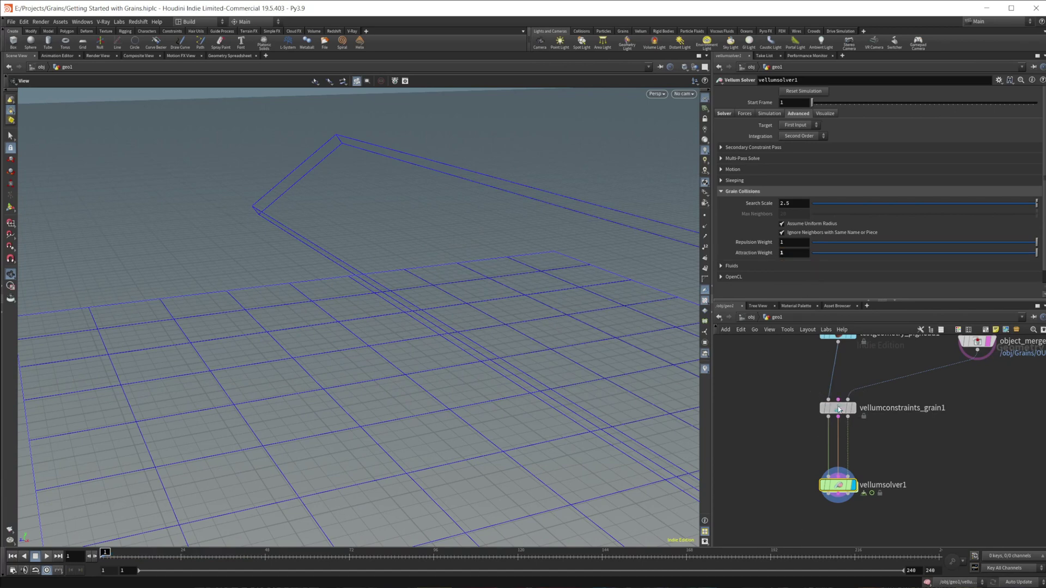
Step: Set vellumconstraints_grain1's Attraction Weight to 0.3 and replay the simulation to about frame 75 to examine the landed grains
left_click(839, 409)
left_click(784, 267)
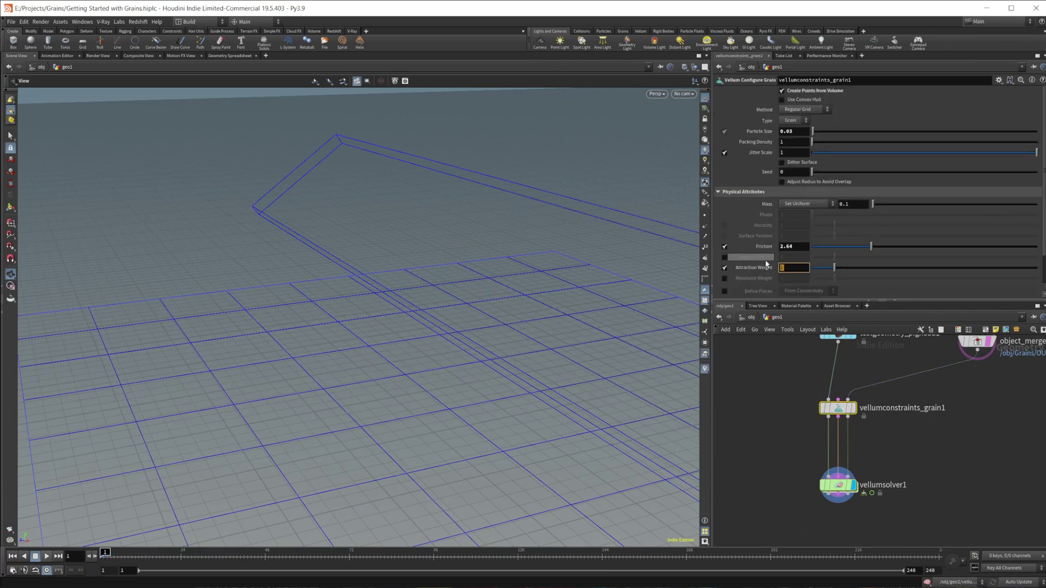
type(".3")
key("Return")
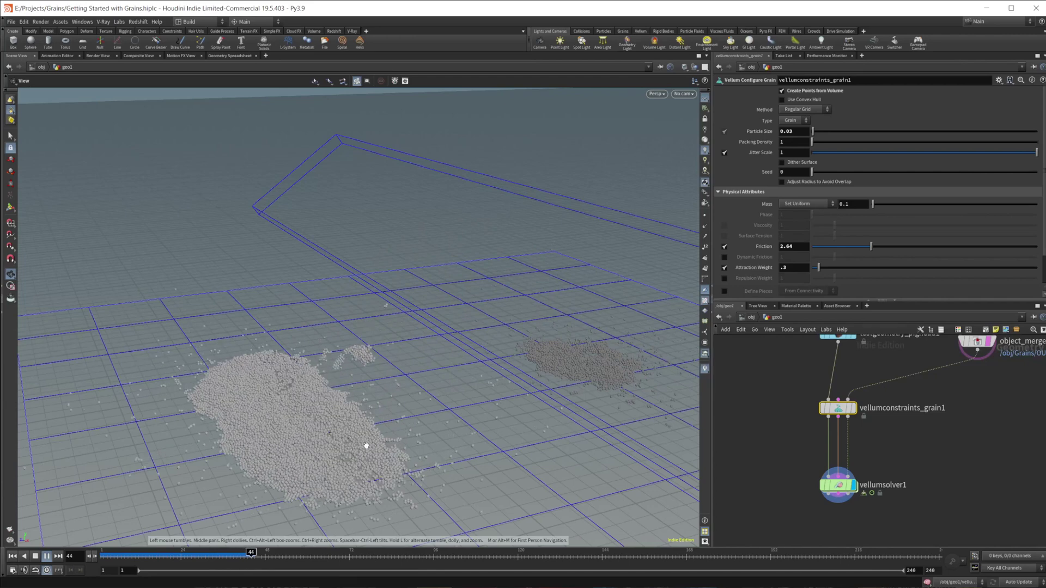
left_click_drag(327, 374, 257, 438)
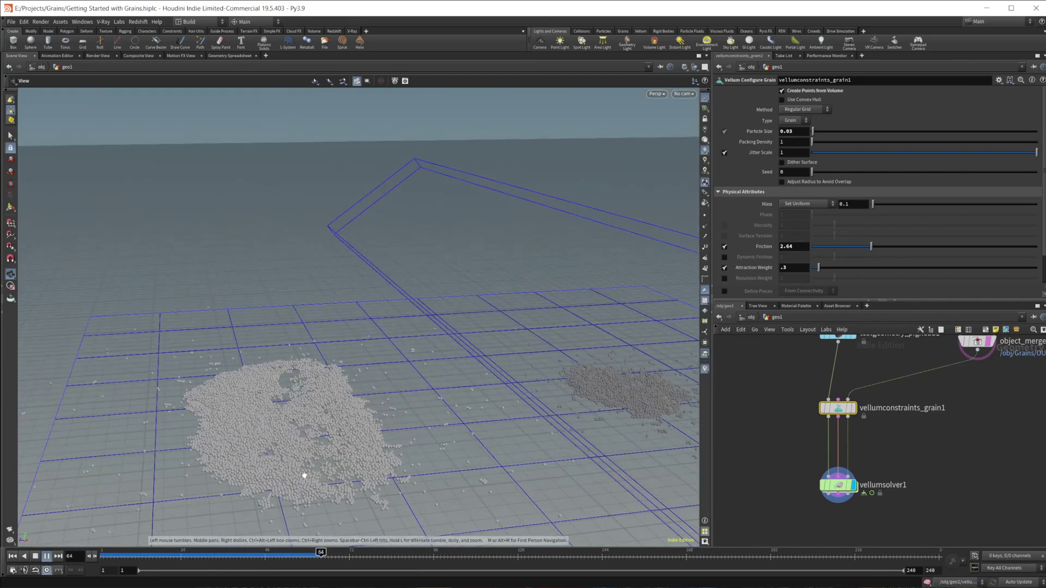
Step: Set vellumconstraints_grain1's Attraction Weight to 2, replay the simulation from the start, and stop at frame 57 to examine the clumping
left_click(16, 556)
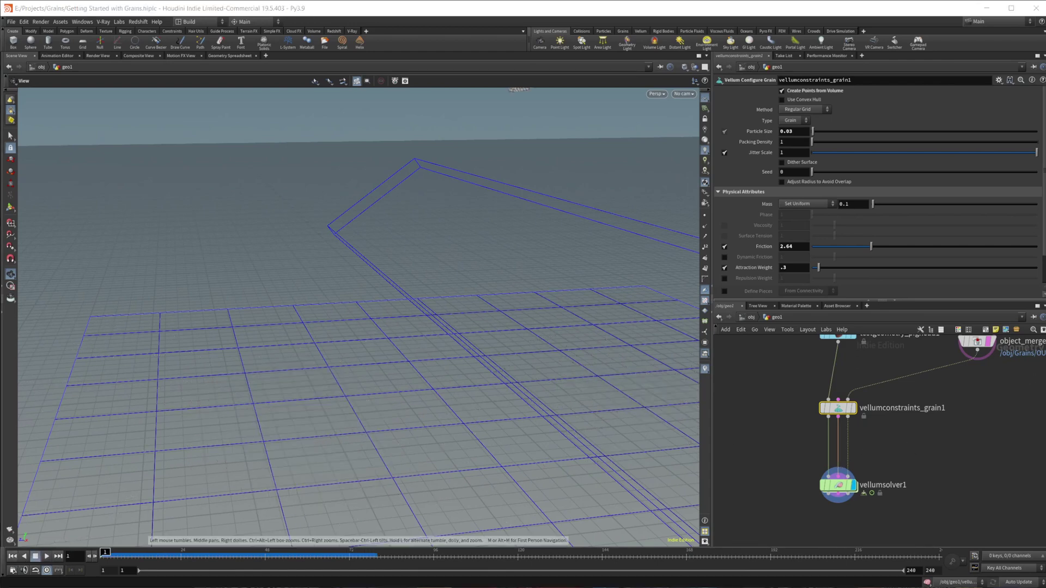
left_click(789, 269)
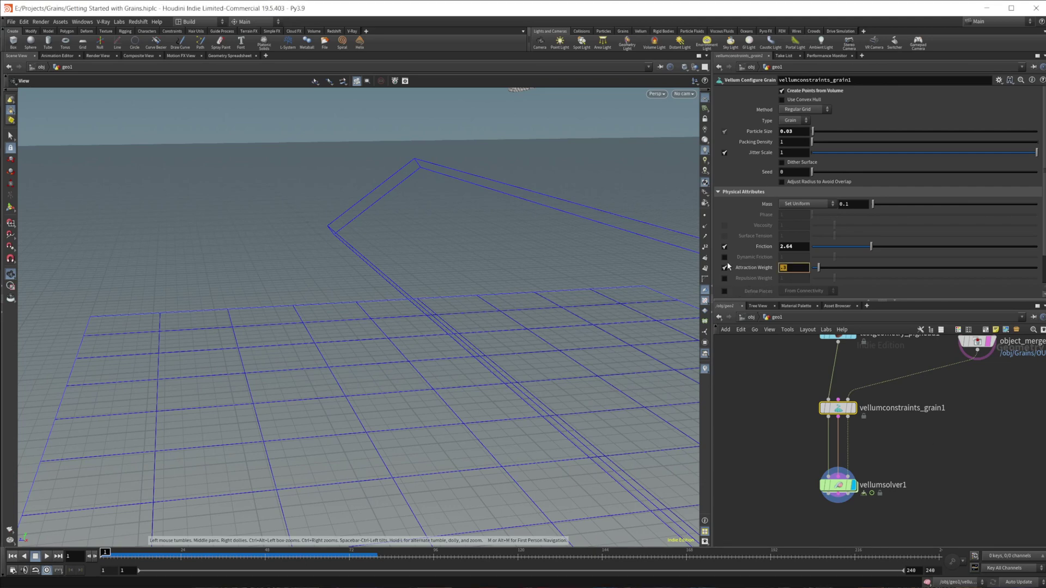
key("Return")
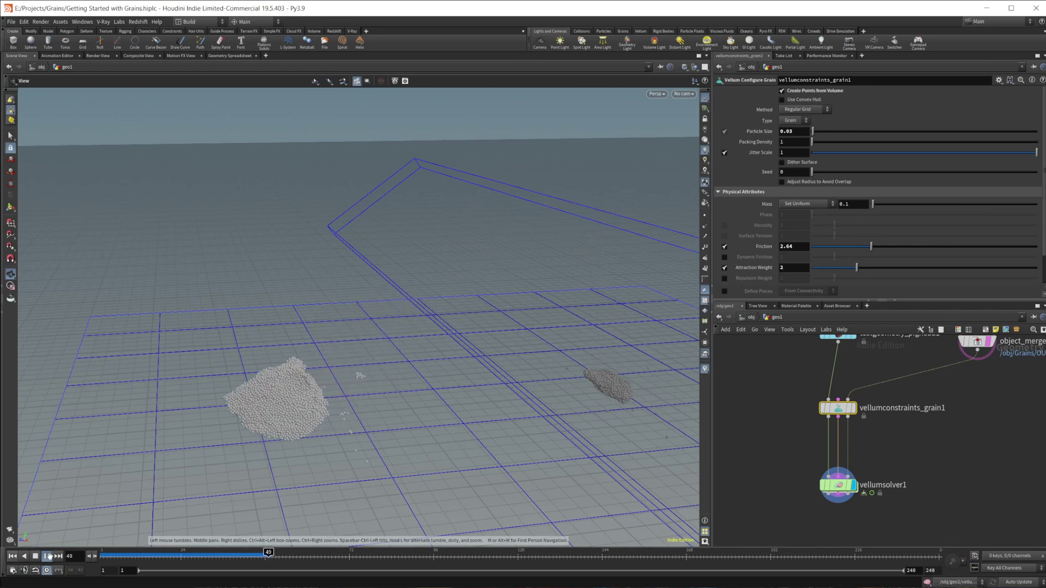
left_click(34, 561)
mouse_move(343, 443)
left_mouse_down()
mouse_move(319, 390)
mouse_move(333, 445)
left_mouse_up()
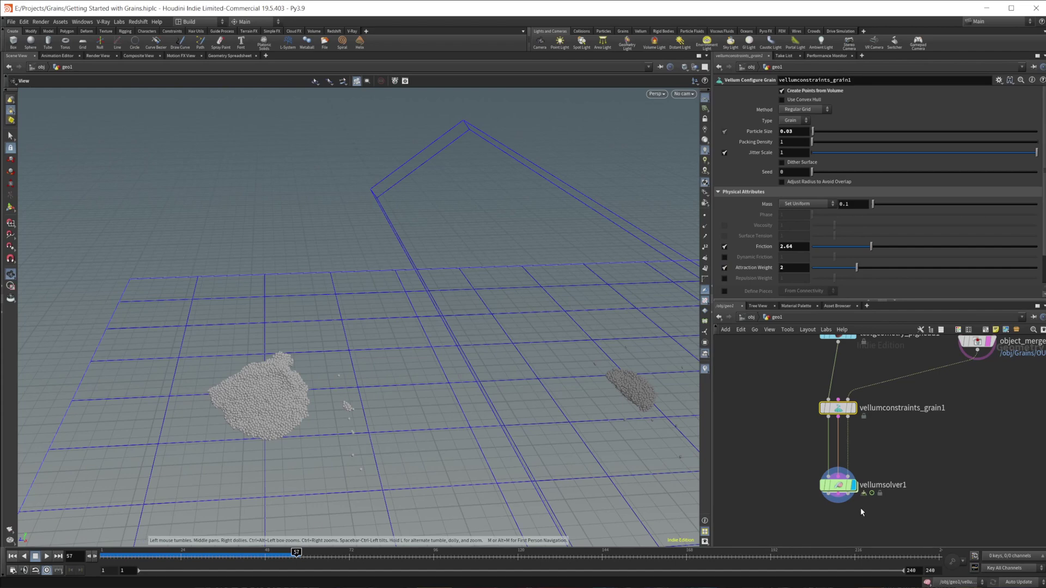
Step: Set the Vellum Solver's grain Attraction Weight to 2 and turn off the Attraction Weight override on vellumconstraints_grain1
left_click(842, 485)
left_click(798, 251)
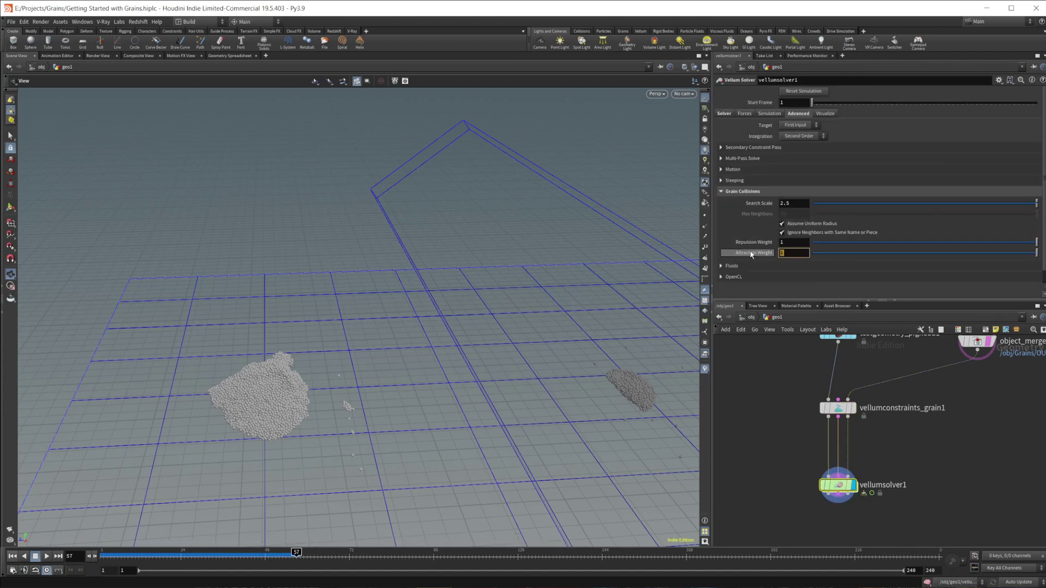
type("2")
left_click(841, 409)
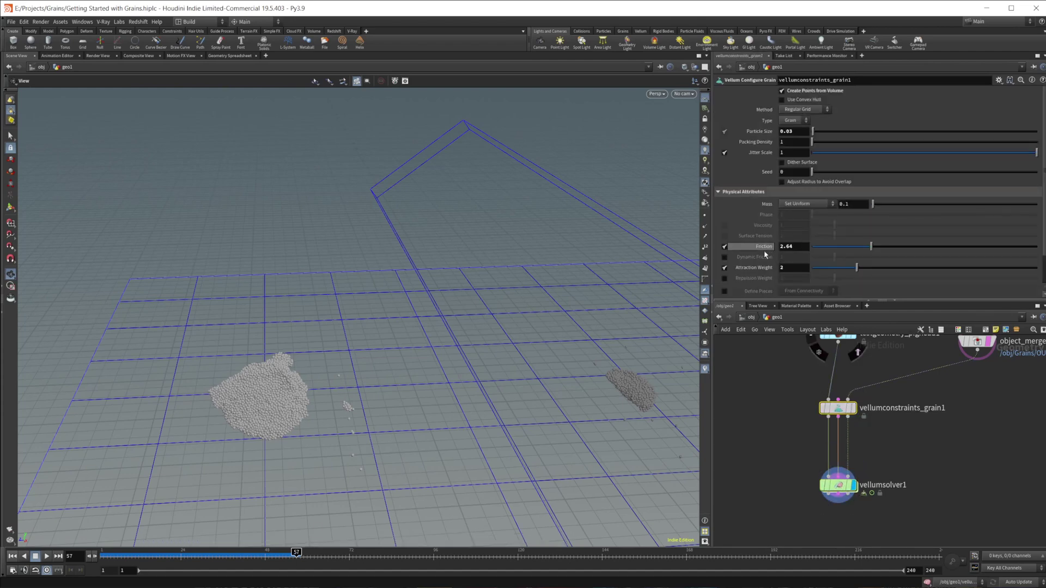
left_click(726, 268)
Step: Replay the simulation from the start to about frame 28 with only the solver's attraction active, and return to frame 1
left_click(13, 557)
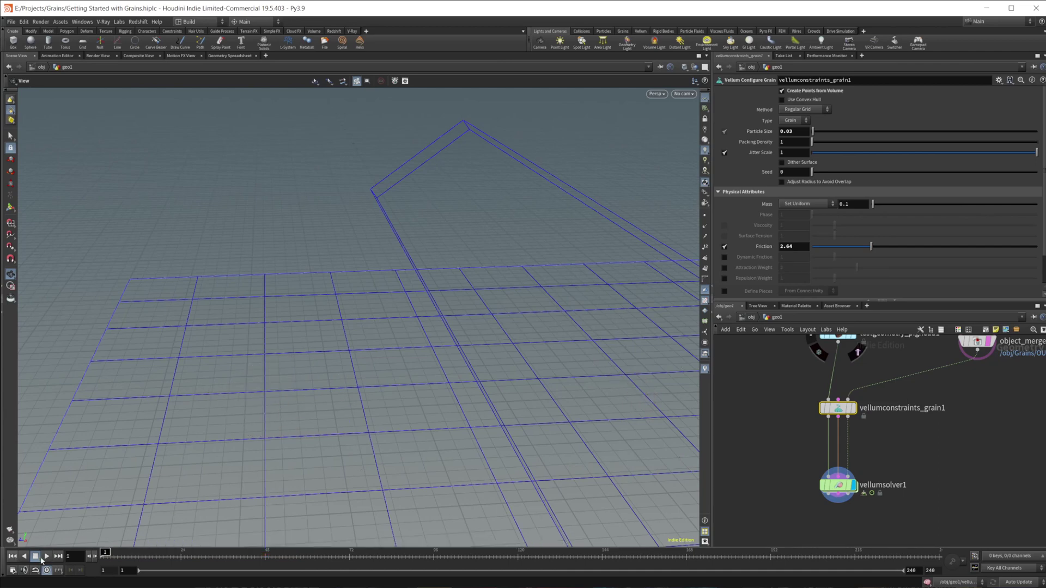
left_click_drag(452, 342, 399, 314)
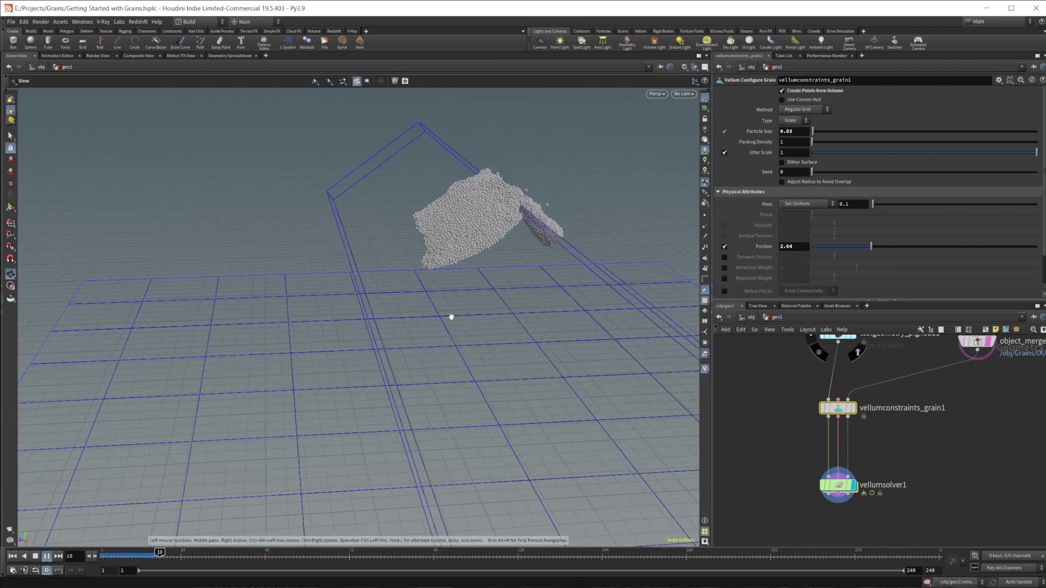
left_click(35, 556)
left_click(12, 556)
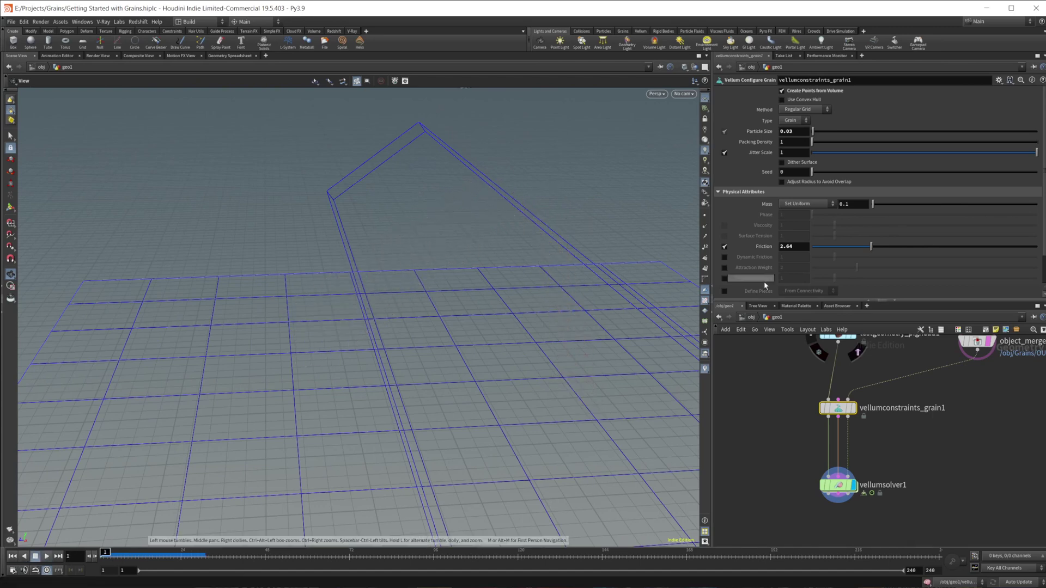
Step: Re-enable Attraction Weight at 2 on vellumconstraints_grain1 and restore the wire between its middle output and vellumsolver1's middle input
left_click(724, 267)
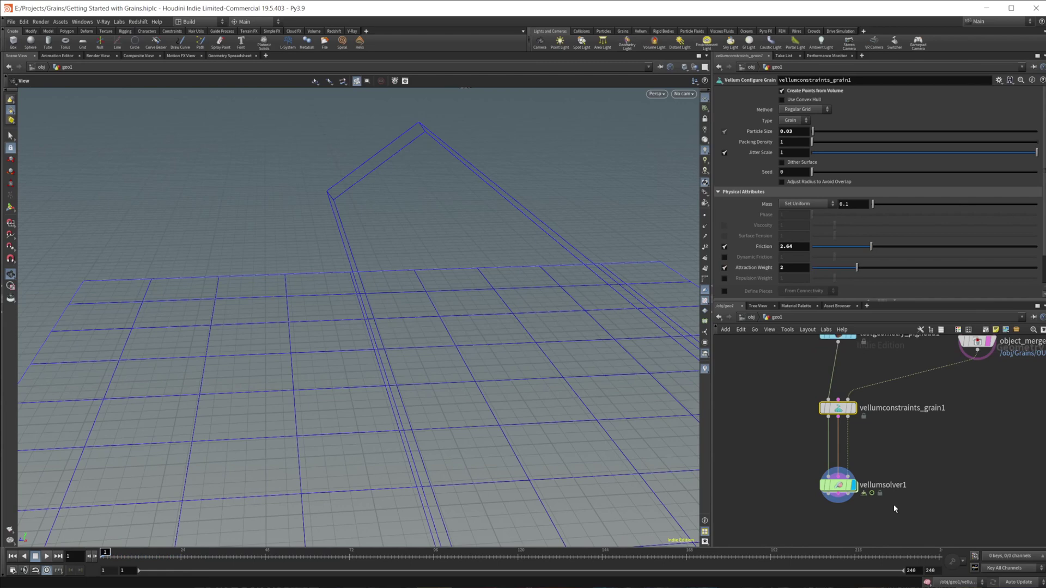
left_click(842, 478)
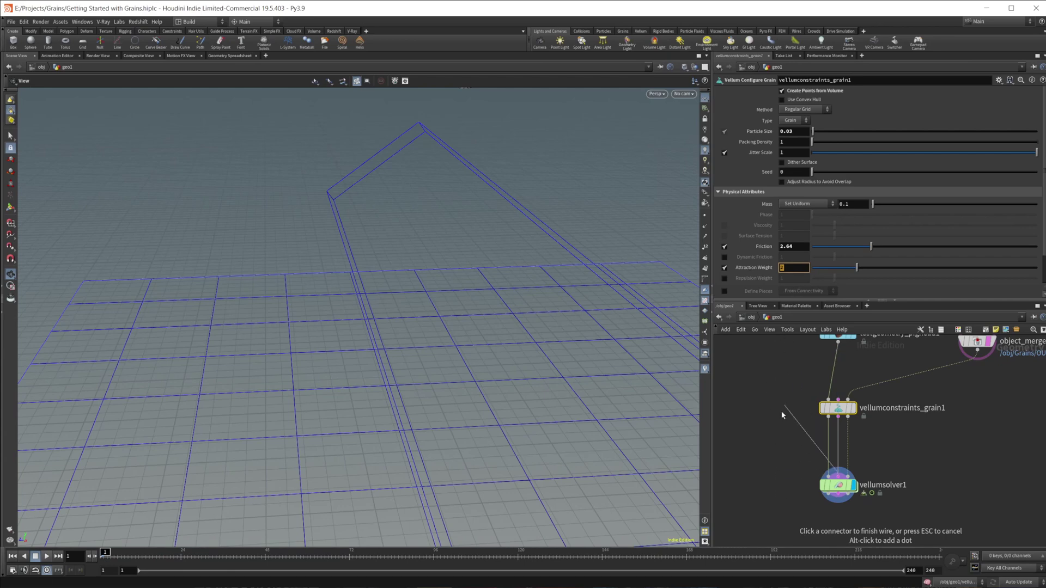
left_click(878, 458)
left_click(839, 417)
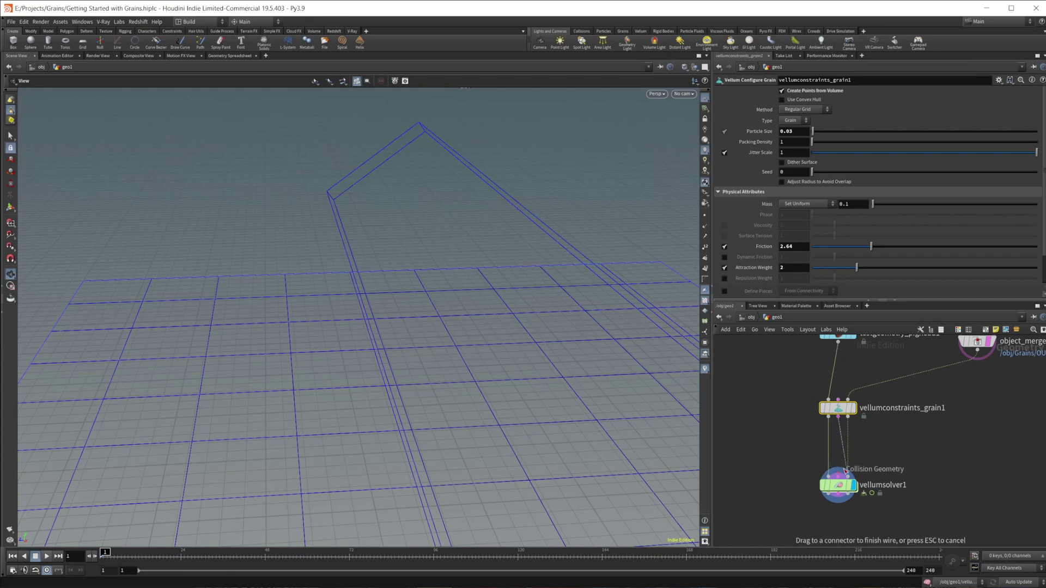
left_click(842, 477)
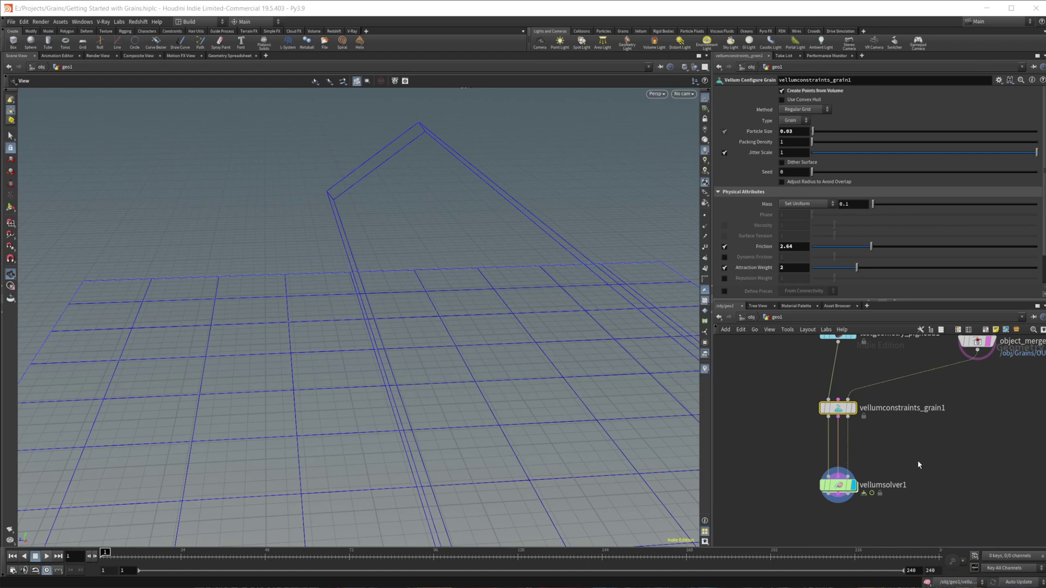
Step: Add a Grain Source node between testgeometry_pighead1 and vellumconstraints_grain1
scroll(838, 385, "down", 1)
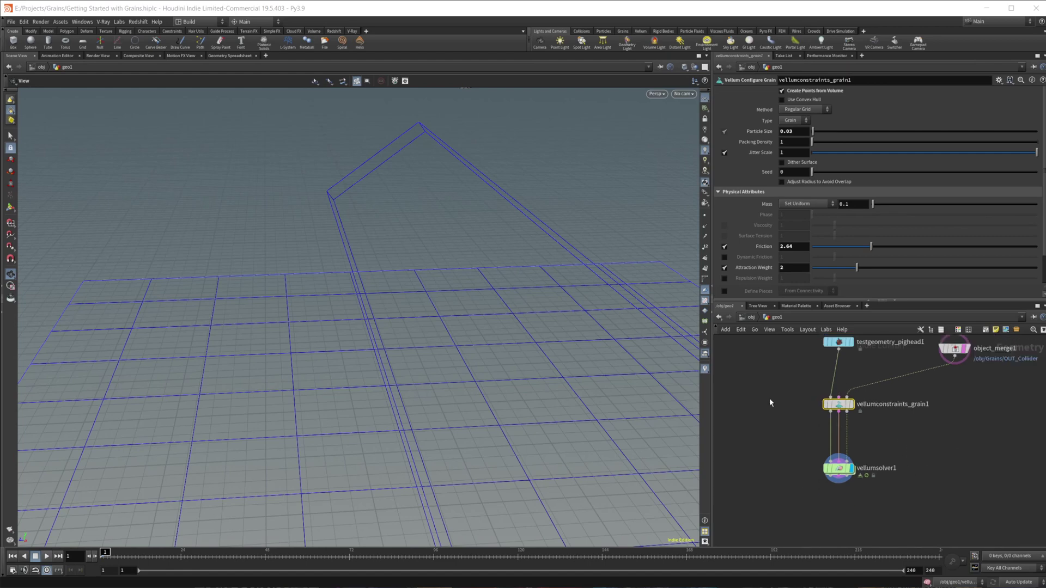
middle_click_drag(809, 385, 805, 414)
key("Tab")
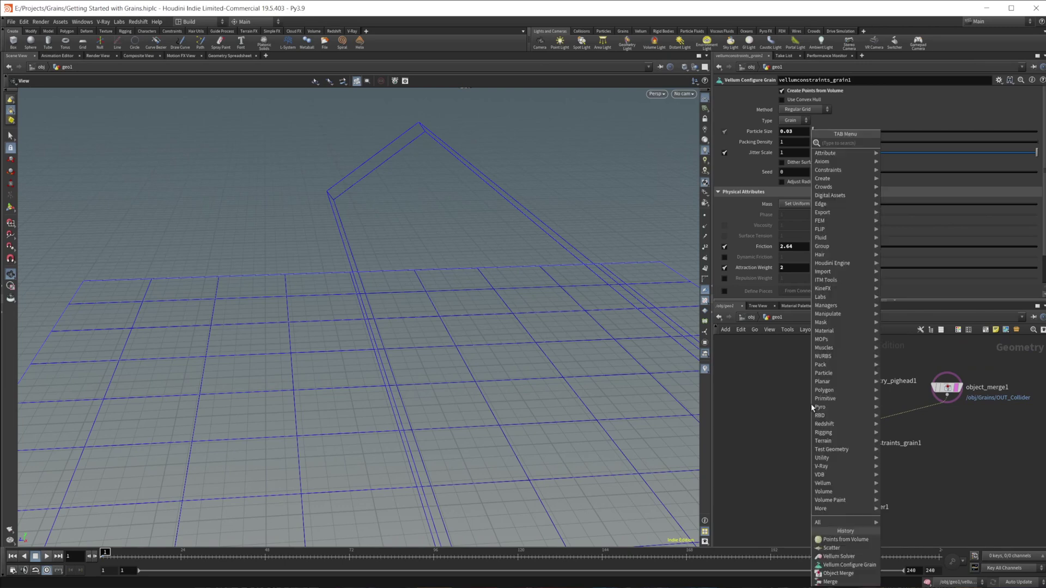
key("Return")
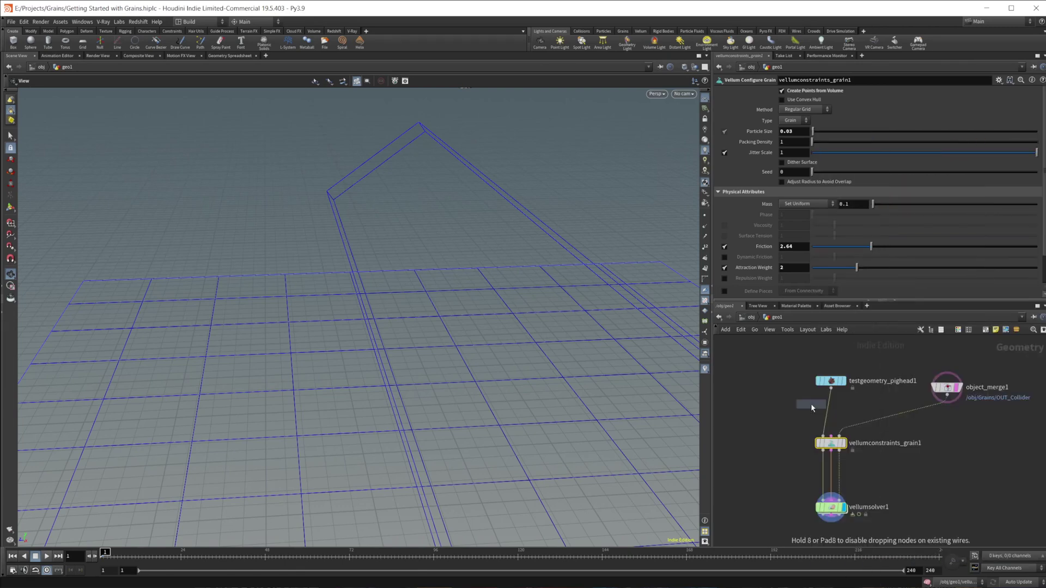
left_click(810, 404)
left_click_drag(811, 404, 837, 413)
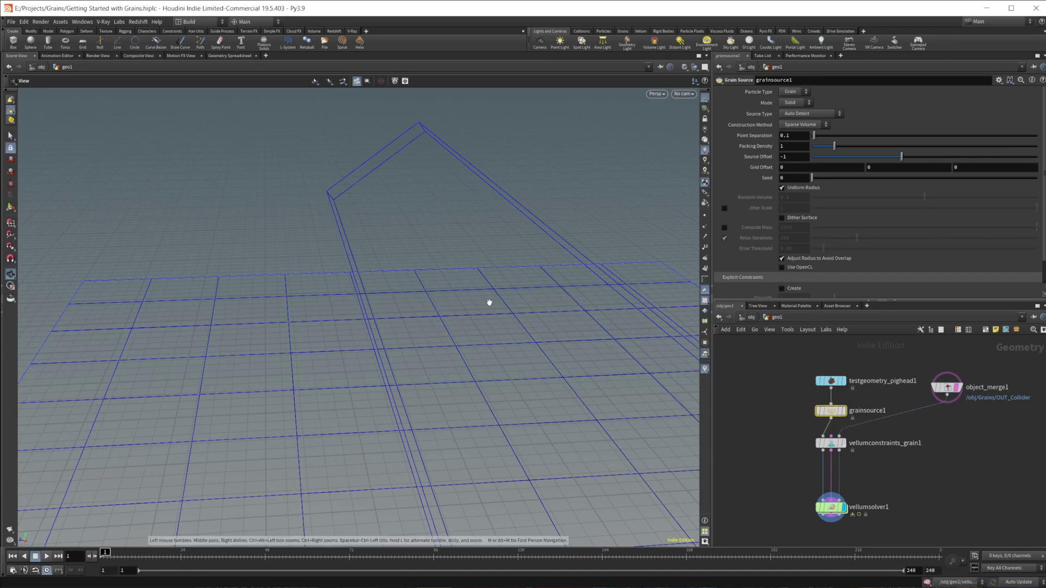
Step: Compare the output of grainsource1 with that of vellumconstraints_grain1 by displaying each node in turn
left_click_drag(490, 299, 203, 450)
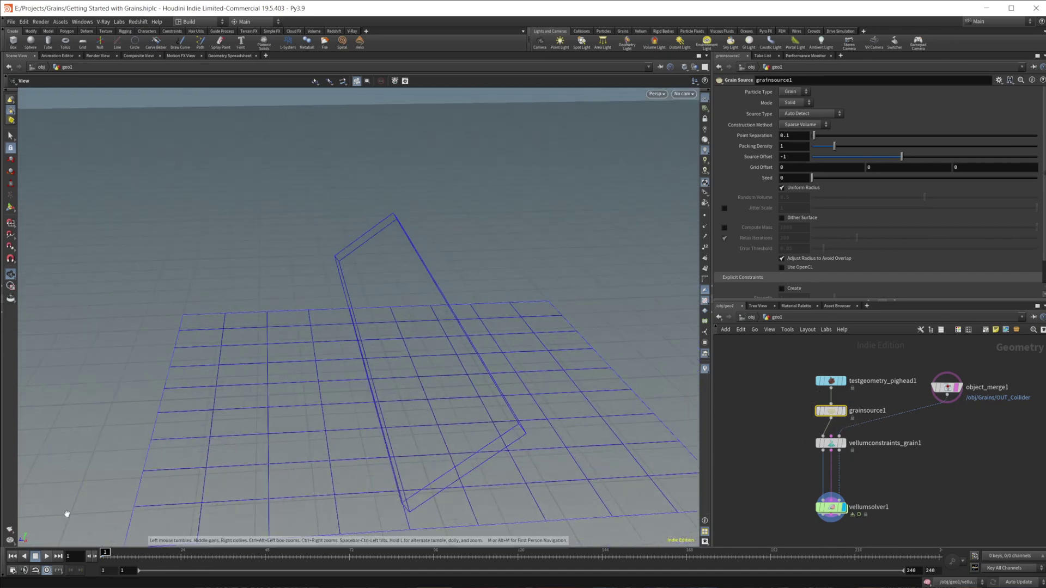
left_click_drag(65, 512, 481, 393)
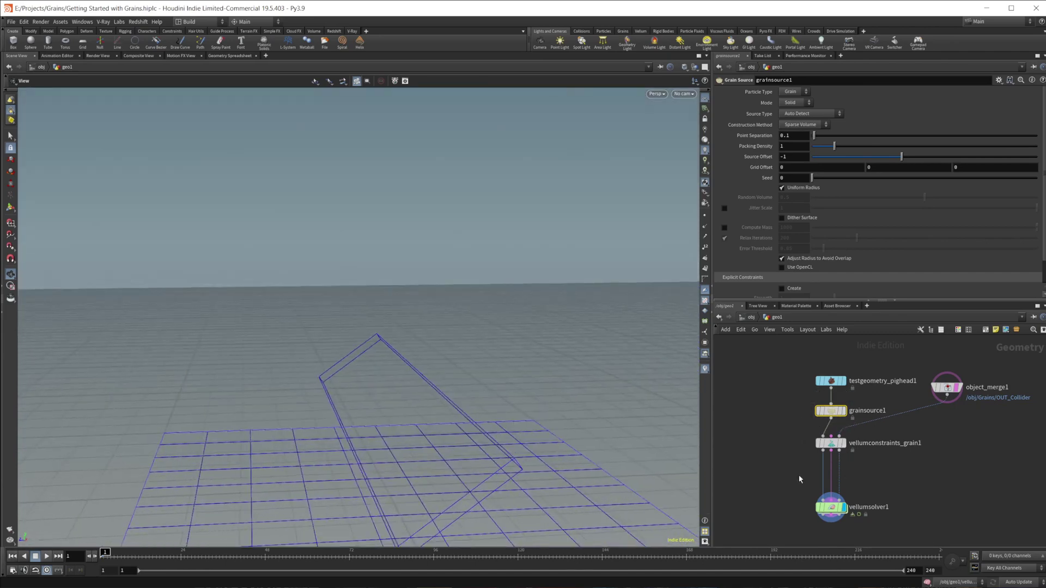
middle_click_drag(801, 469, 795, 442)
scroll(845, 385, "up", 3)
left_click(836, 384)
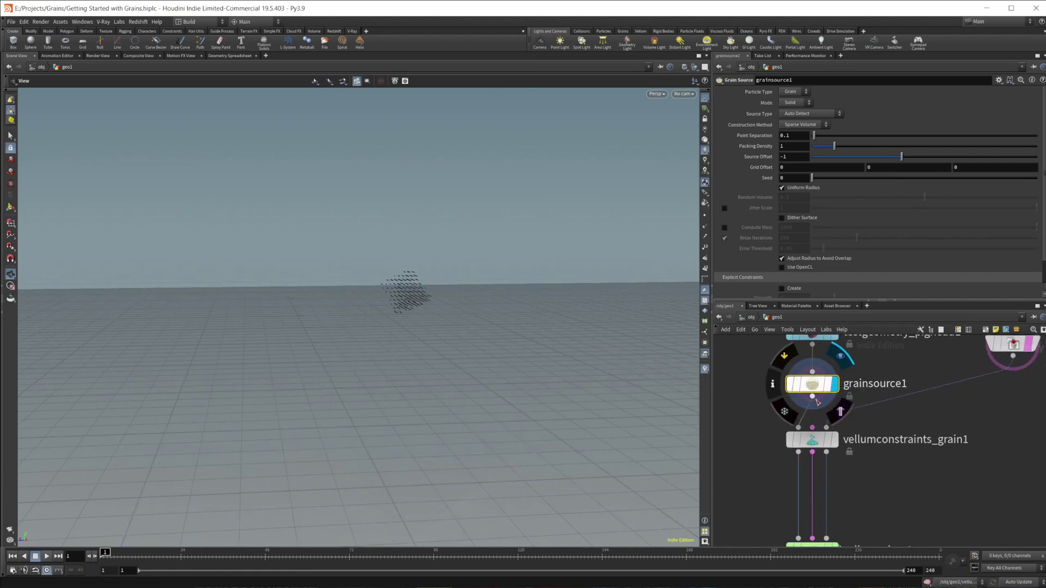
mouse_move(815, 444)
left_click(840, 411)
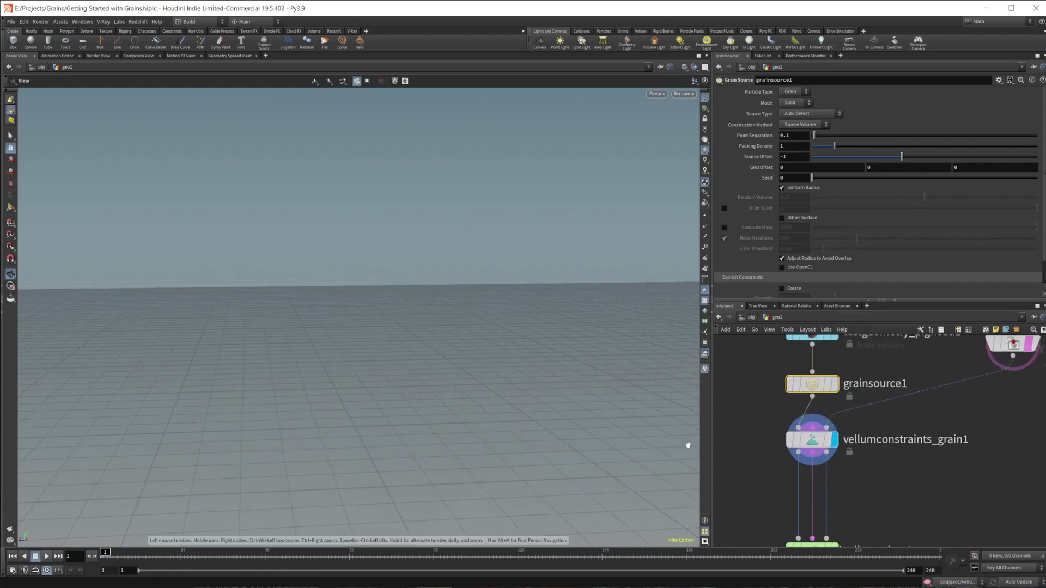
mouse_move(824, 386)
left_click(840, 412)
mouse_move(836, 458)
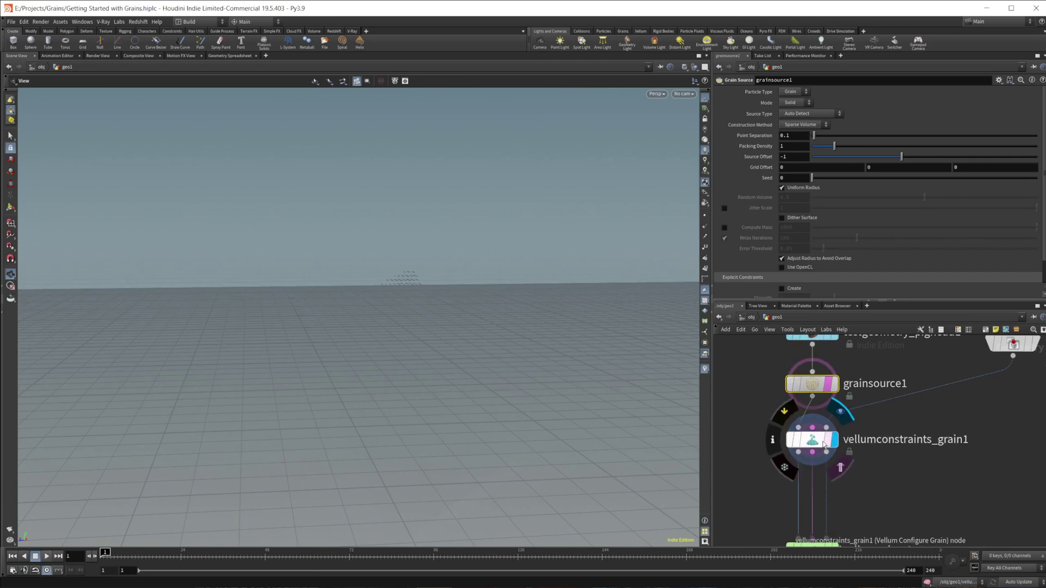
mouse_move(822, 388)
left_click(840, 412)
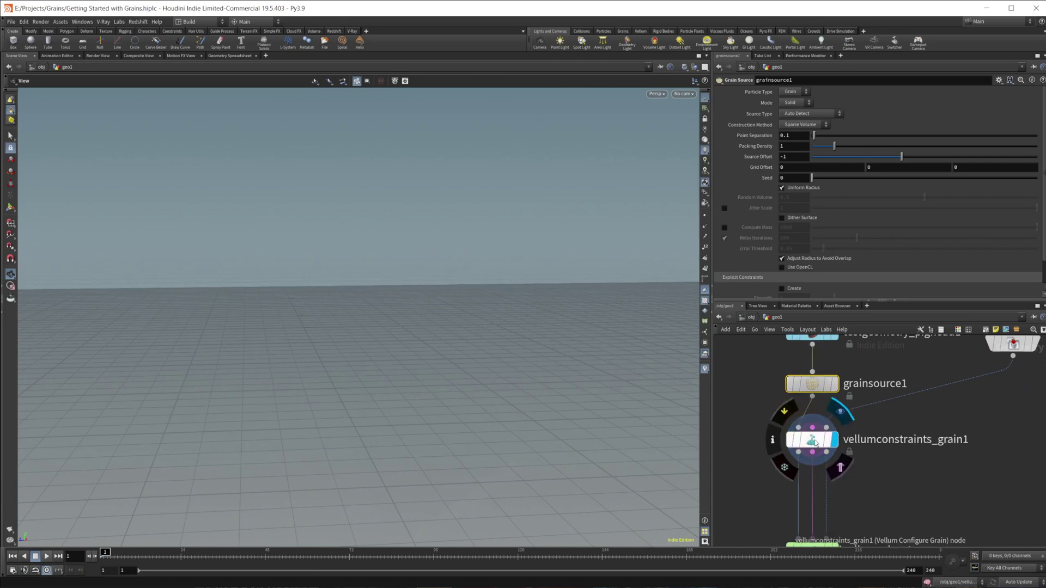
Step: Disable Create Points from Volume on vellumconstraints_grain1 and display vellumsolver1 with the sourced grains above the collider
left_click(813, 439)
left_click(783, 90)
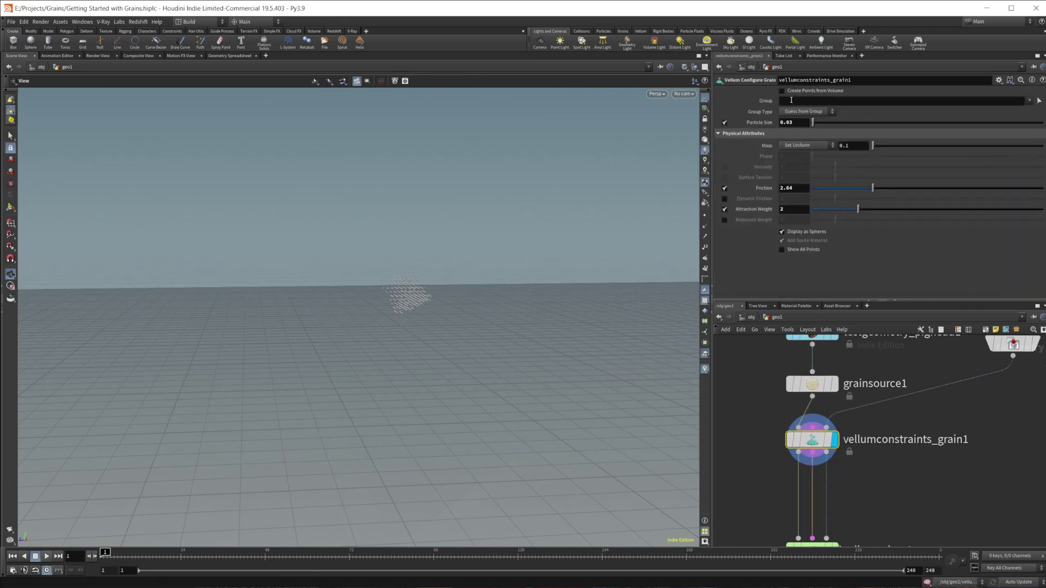
middle_click_drag(888, 487, 881, 427)
mouse_move(817, 493)
left_click(832, 463)
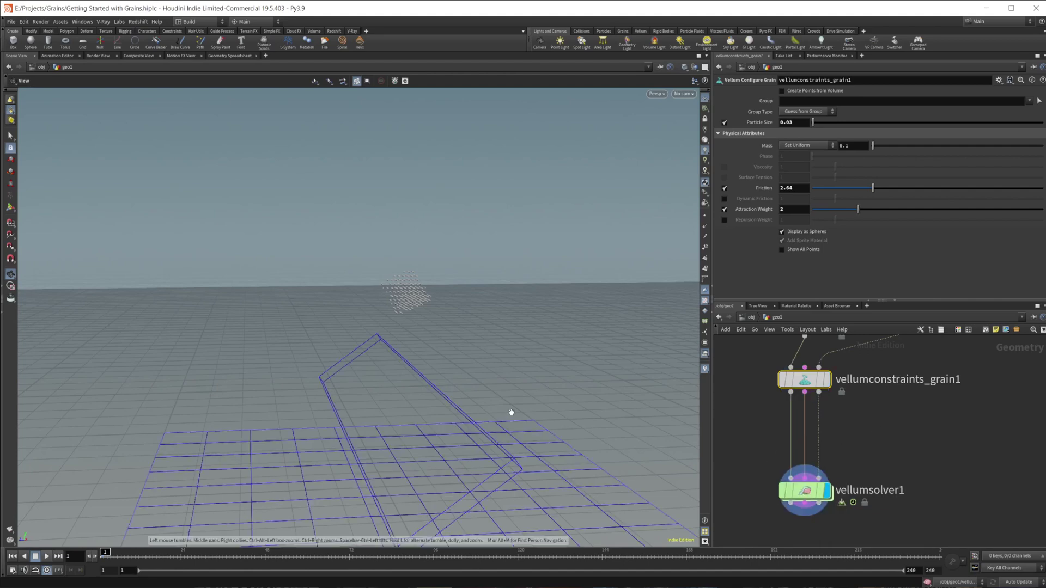
left_click_drag(436, 339, 564, 289)
Step: Review grainsource1's Mode options, and try the Fluid particle type before returning it to Grain
middle_click_drag(882, 381, 885, 466)
left_click(808, 408)
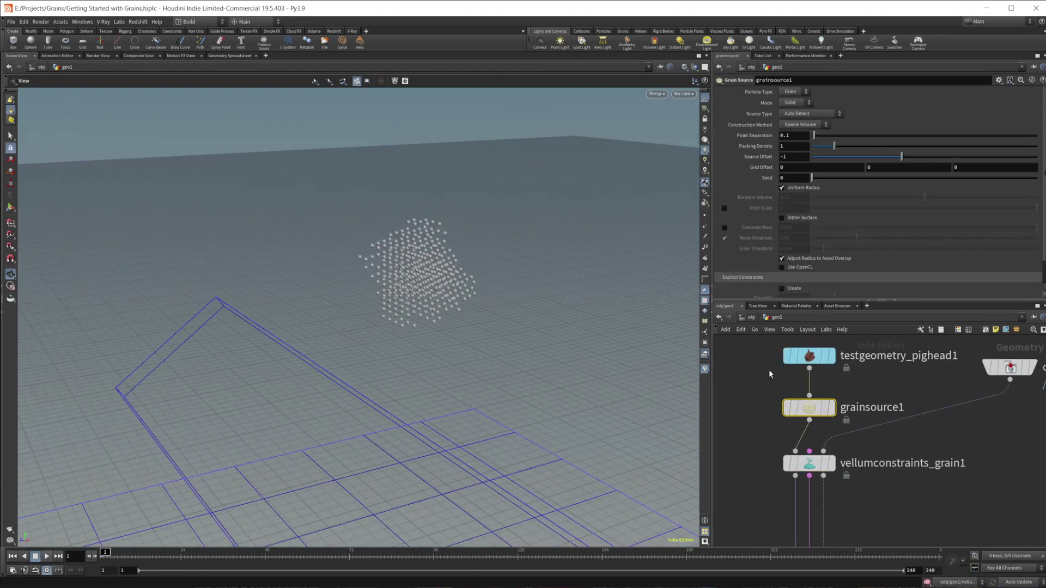
left_click(799, 103)
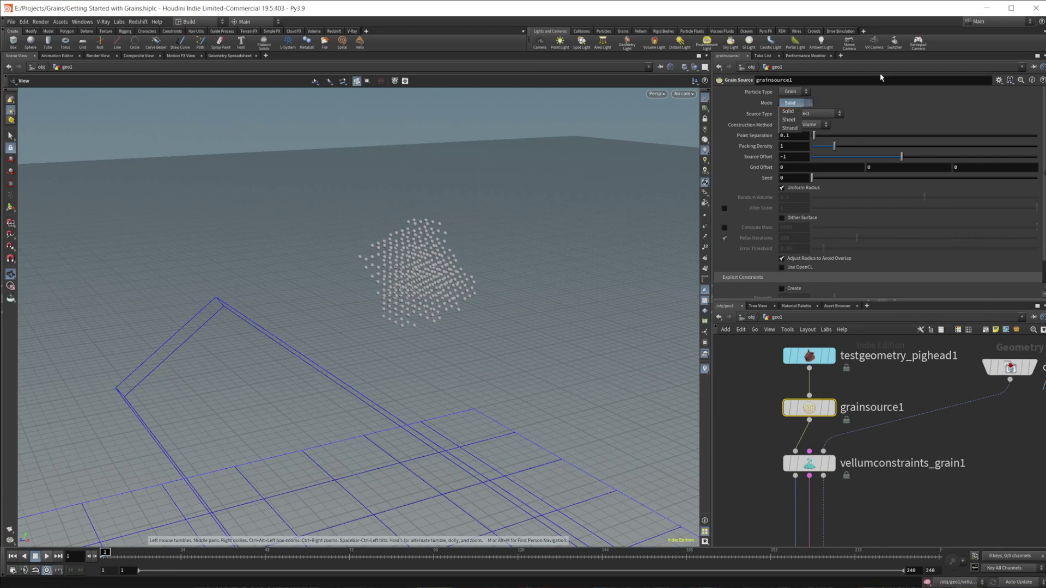
left_click(810, 101)
left_click(801, 94)
left_click(836, 99)
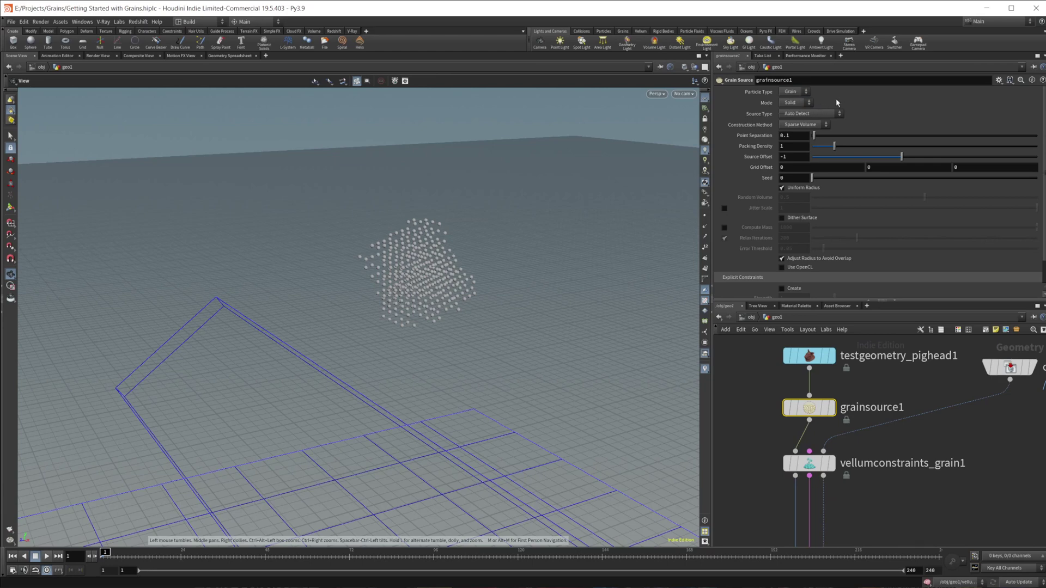
left_click(802, 93)
left_click(794, 109)
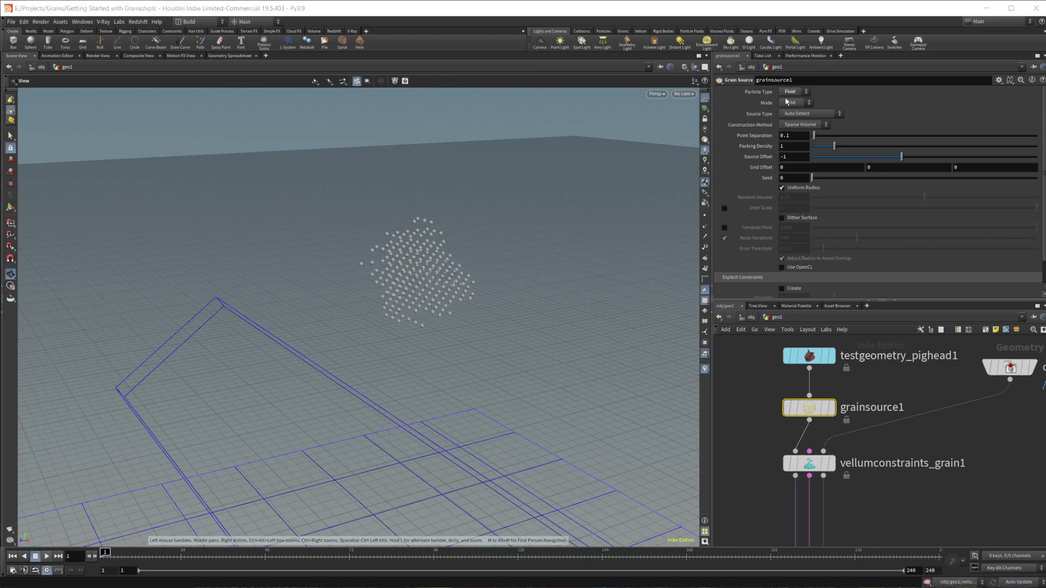
left_click(791, 92)
left_click(790, 100)
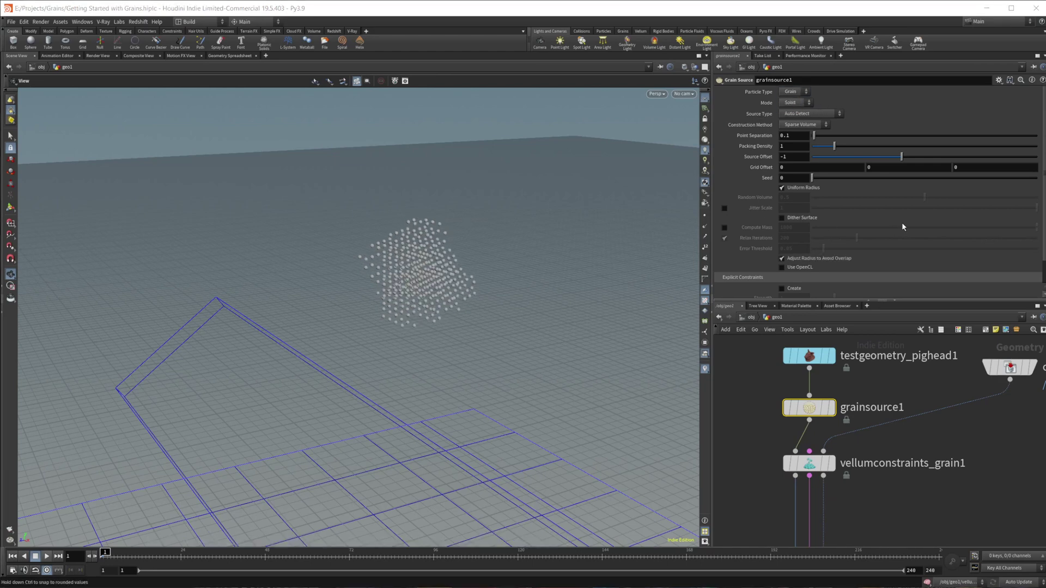
Step: Set grainsource1's Point Separation to 0.03 and enable its Jitter Scale at 1
left_click(791, 137)
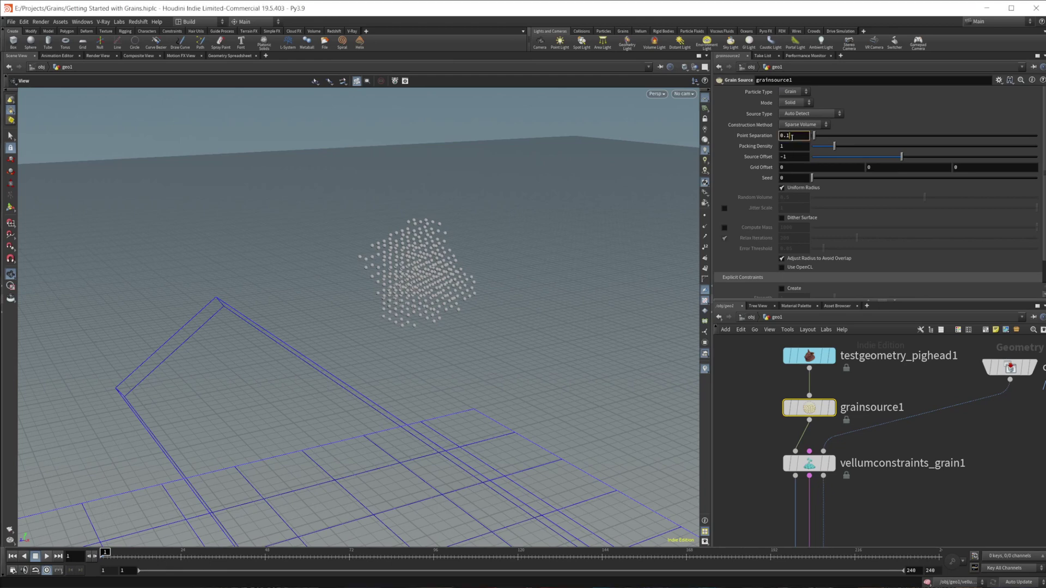
type("0.03")
key("Return")
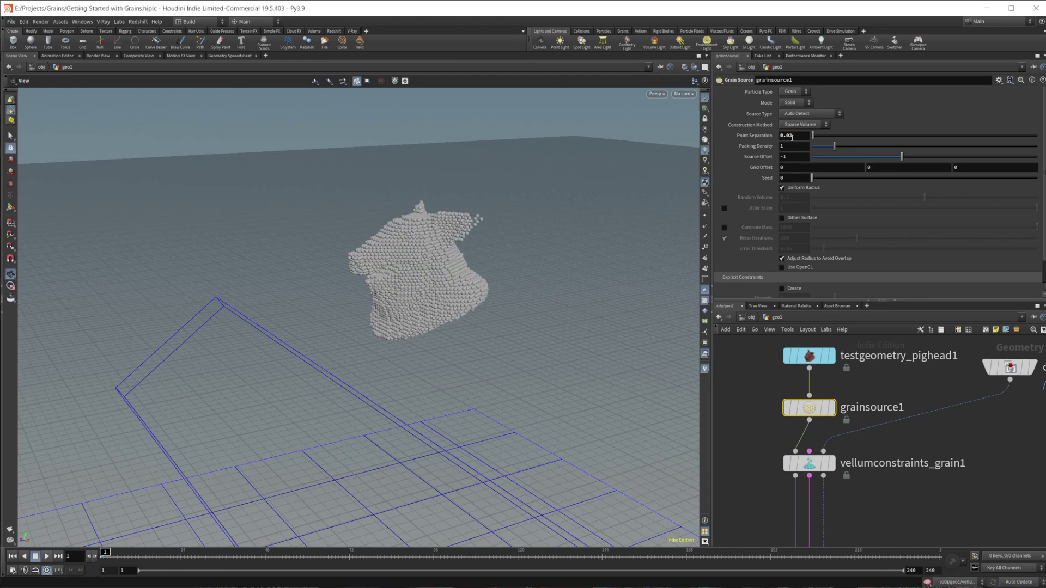
left_click_drag(495, 306, 459, 278)
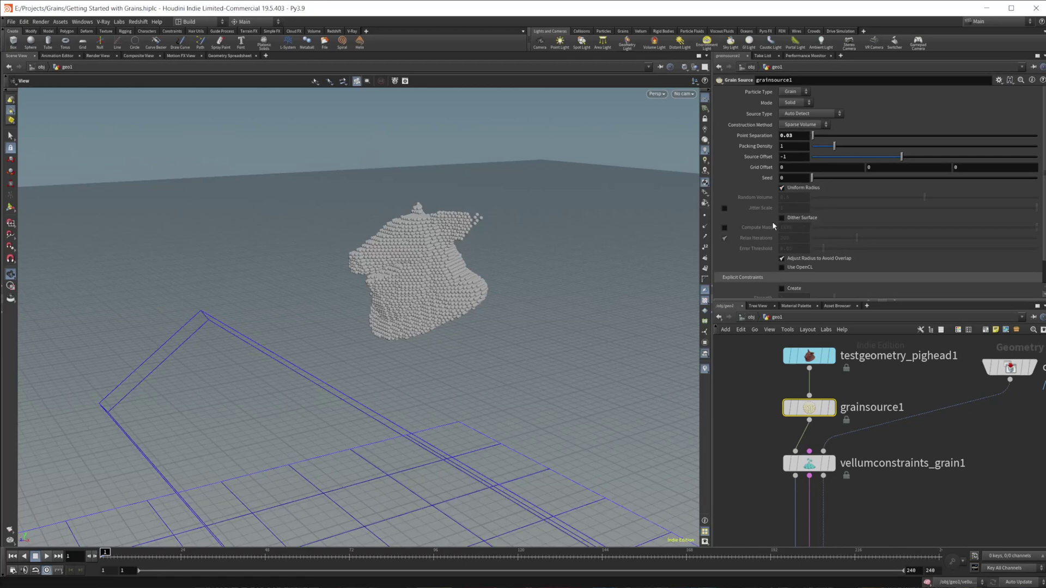
left_click(725, 208)
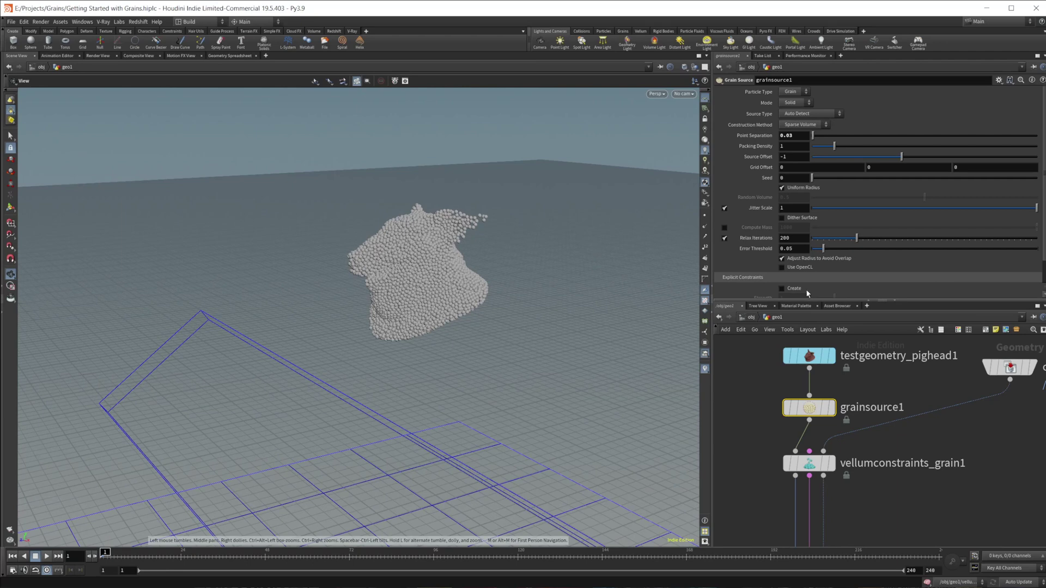
Step: Try Relax Iterations of 31 and 818 and a Source Offset of 4.98 on grainsource1, restoring both original values
left_click_drag(826, 238, 820, 239)
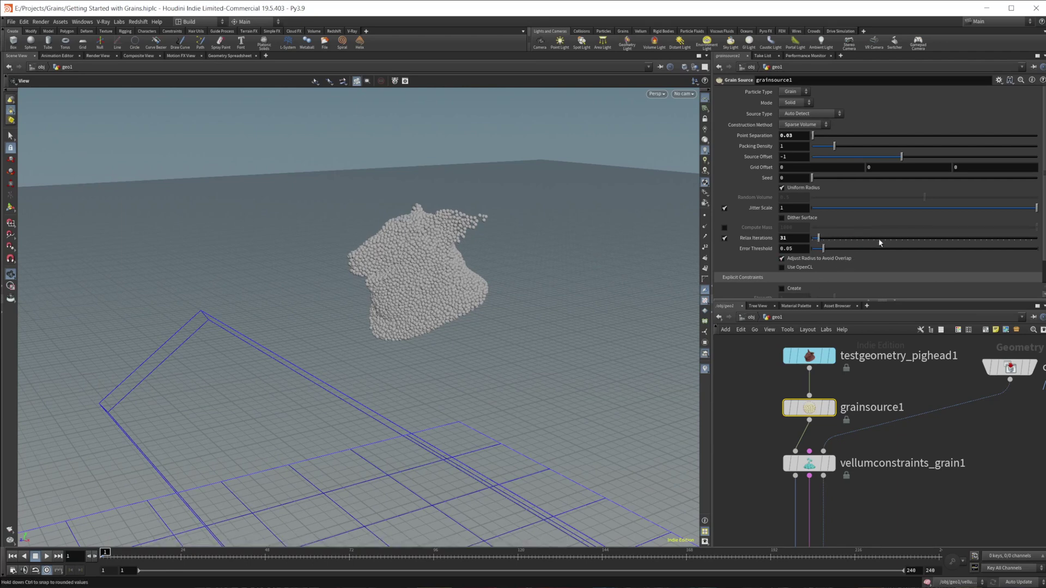
left_click_drag(928, 239, 995, 238)
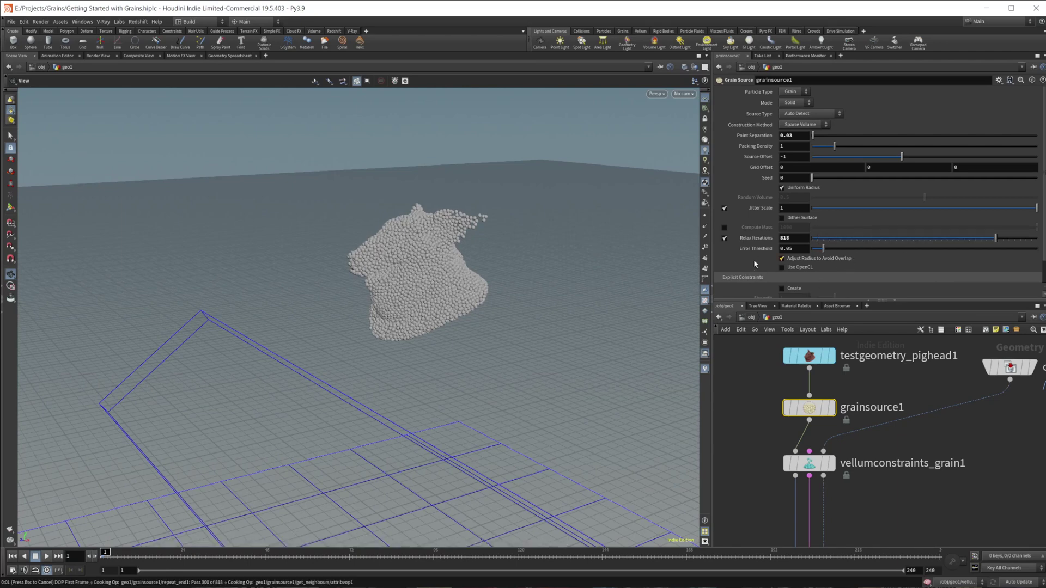
middle_click(759, 239, "ctrl")
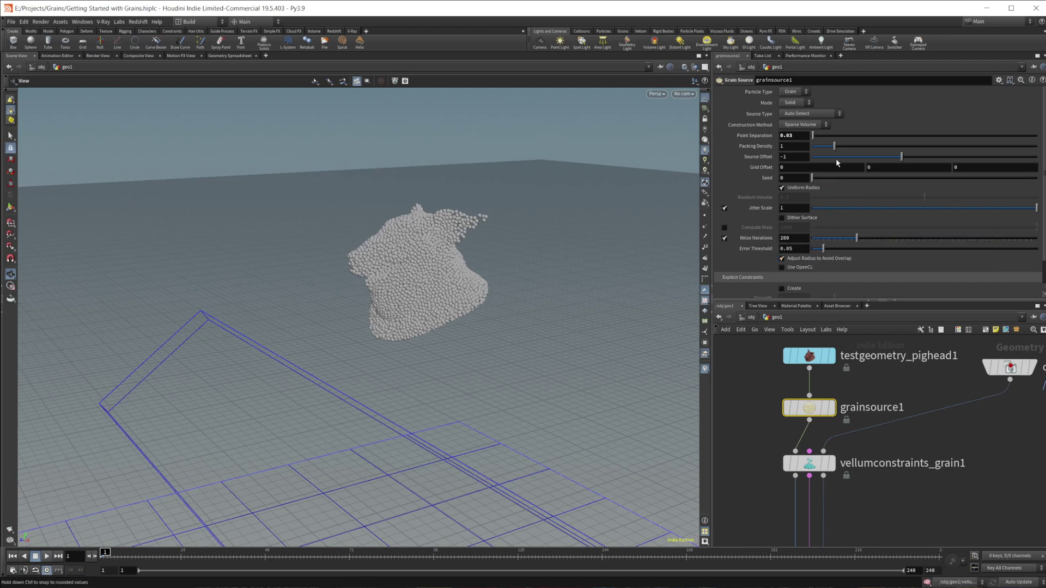
left_click_drag(905, 158, 1036, 157)
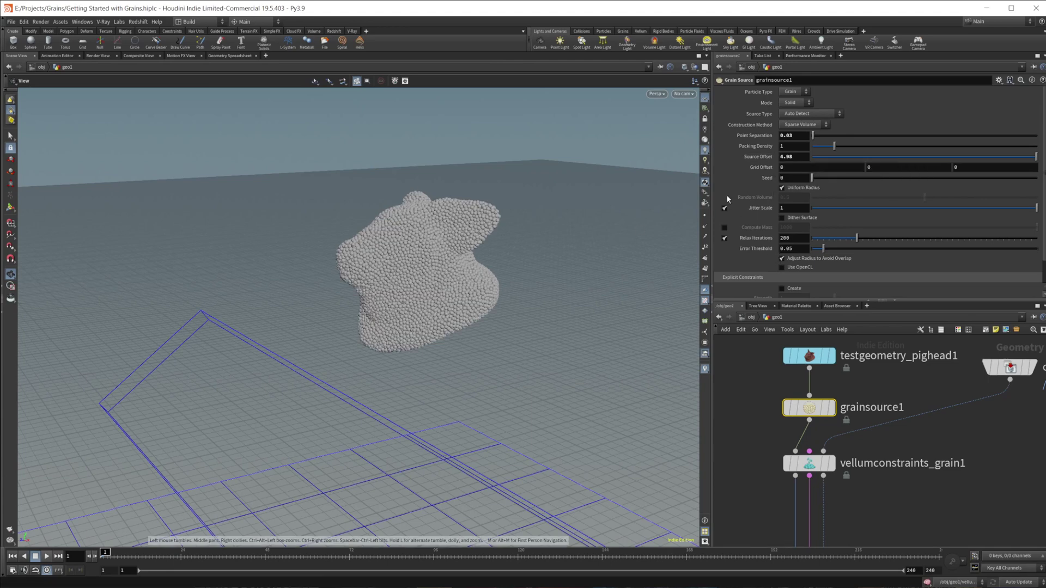
key("ctrl+z")
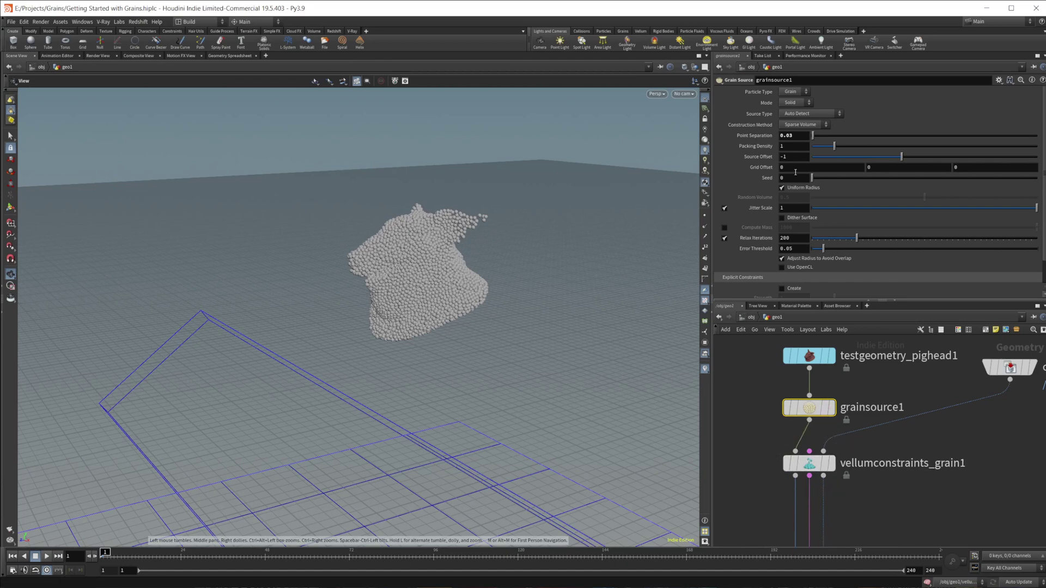
Step: Insert a Vellum Constraints node between vellumconstraints_grain1 and vellumsolver1
scroll(750, 197, "down", 2)
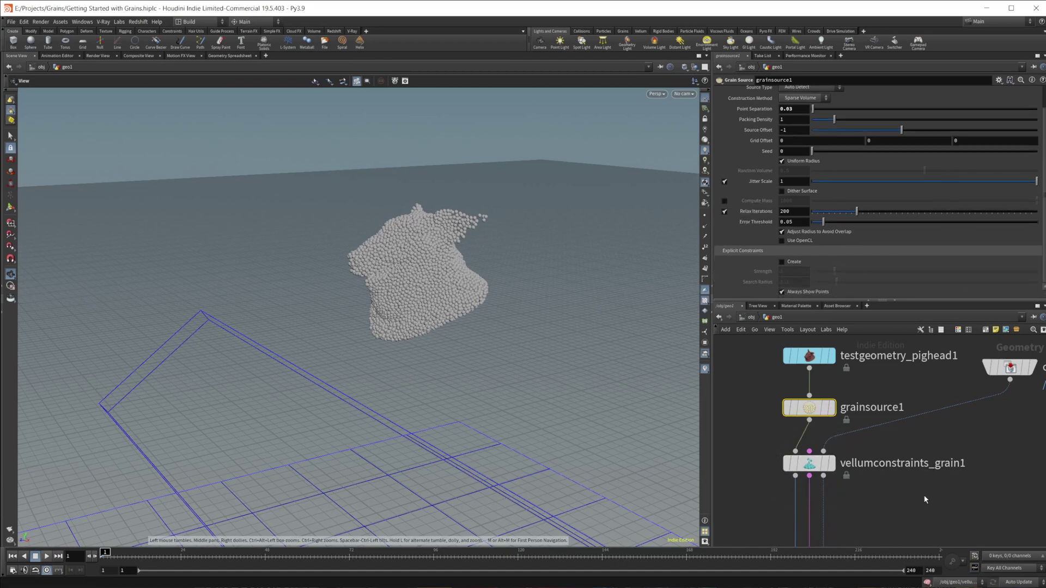
mouse_move(903, 521)
middle_mouse_down()
mouse_move(892, 426)
mouse_move(897, 507)
middle_mouse_up()
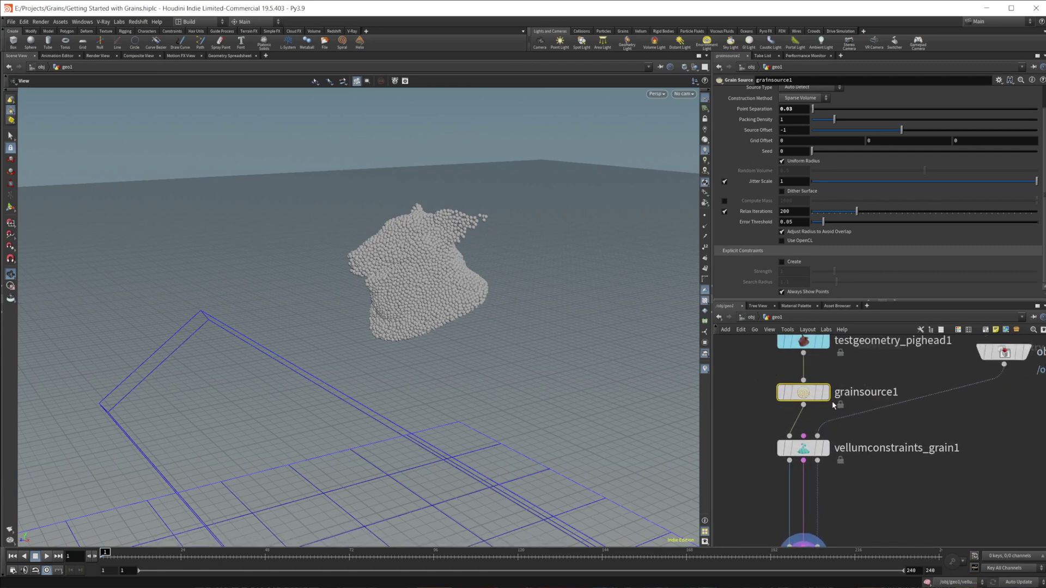
mouse_move(800, 456)
middle_click_drag(898, 498, 887, 445)
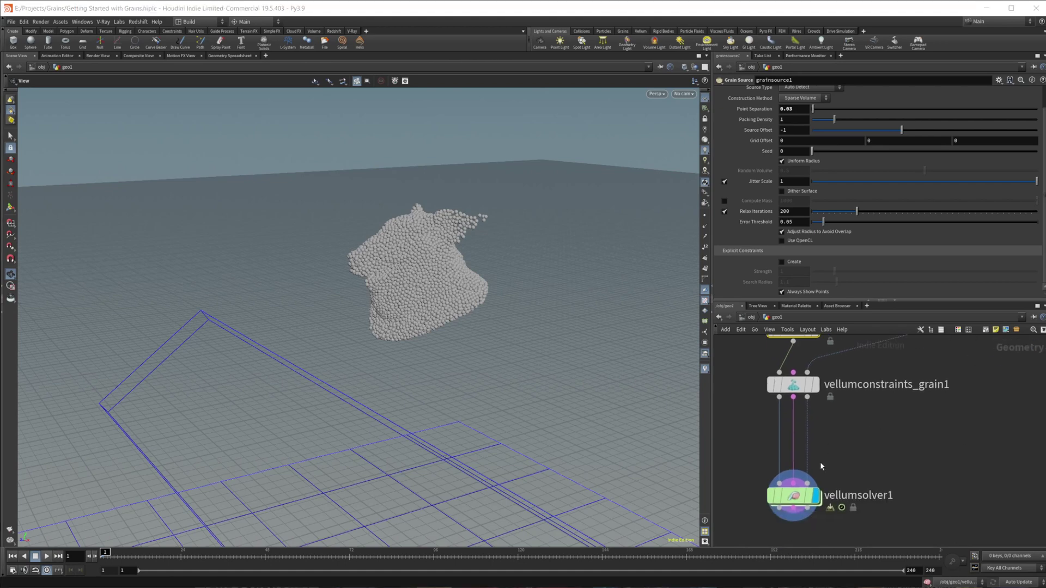
key("Tab")
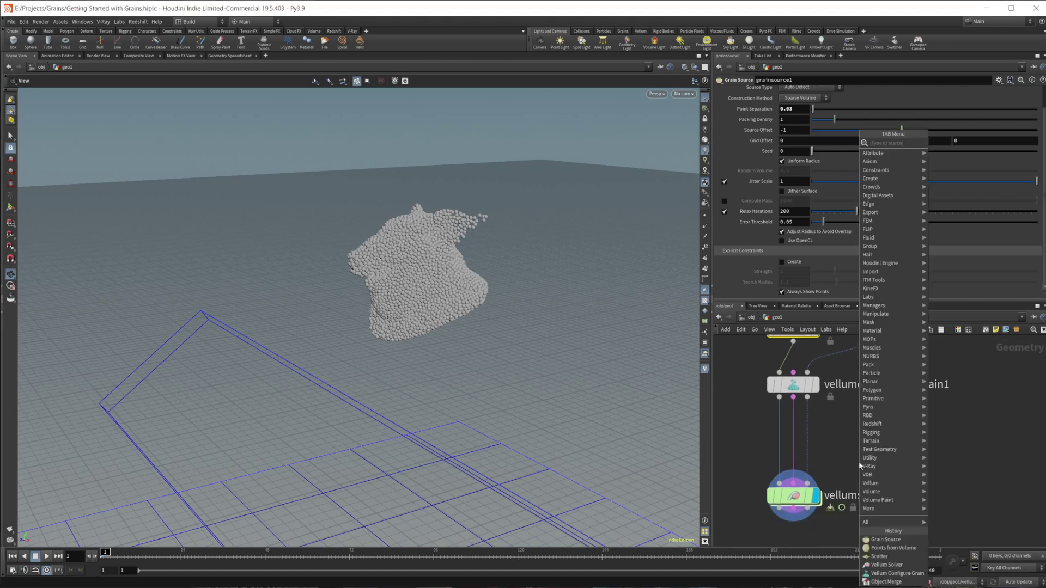
type("vellum")
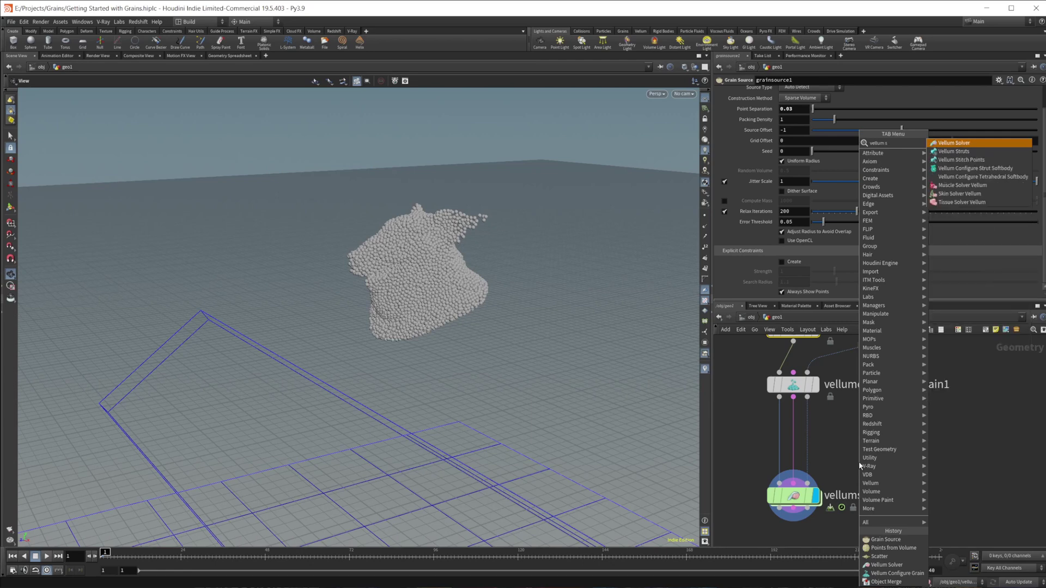
key("Down")
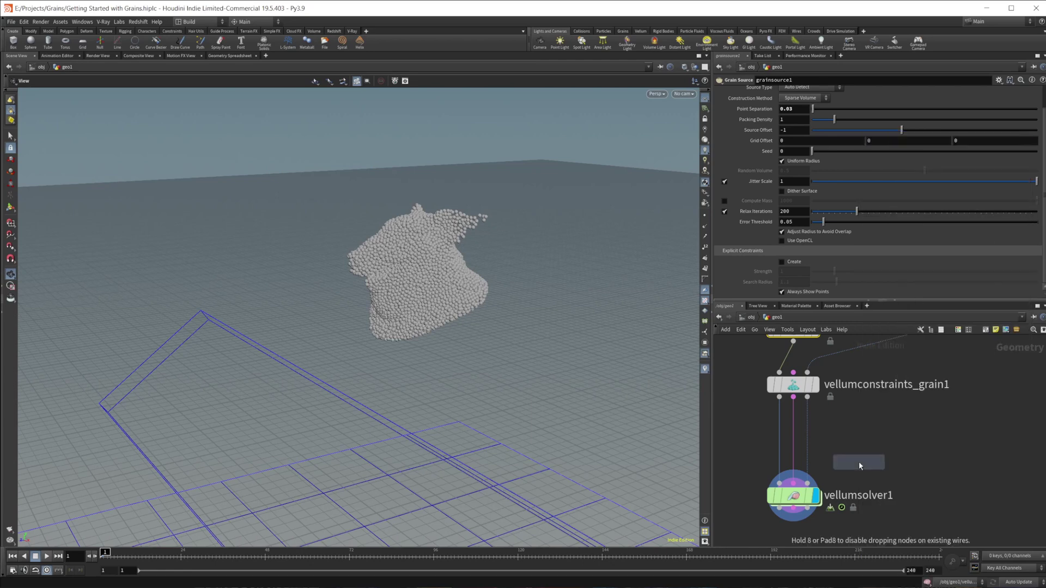
left_click(796, 447)
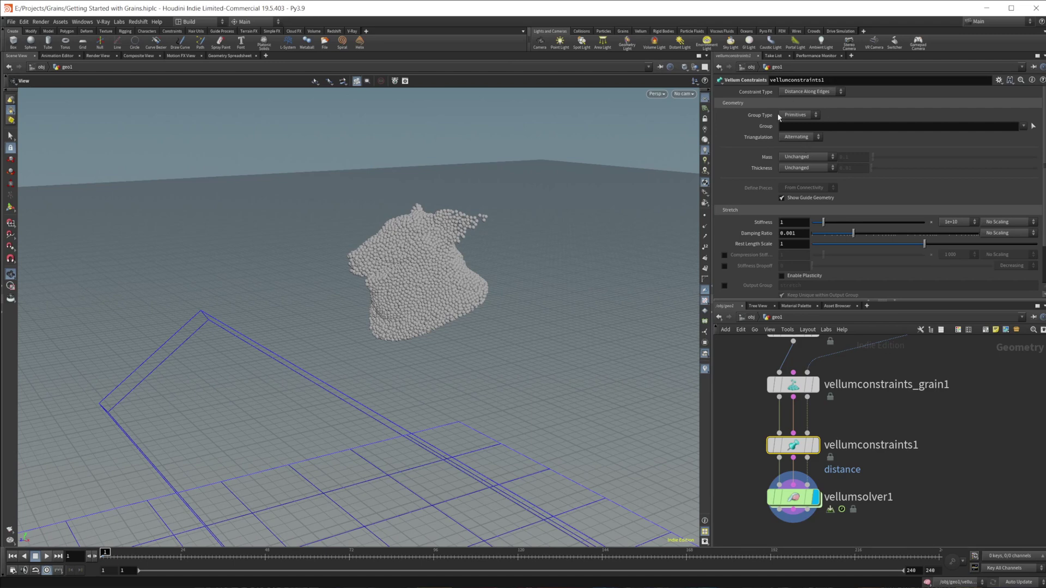
Step: Set vellumconstraints1 to the Glue constraint type with both Group Type and Target Group Type set to Points
left_click(816, 115)
left_click(808, 136)
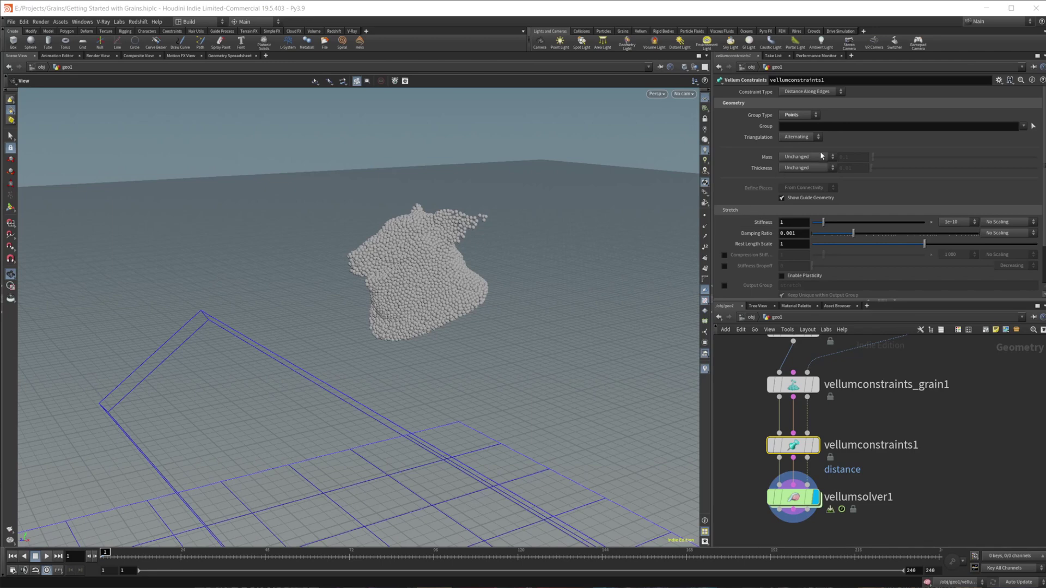
left_click(806, 92)
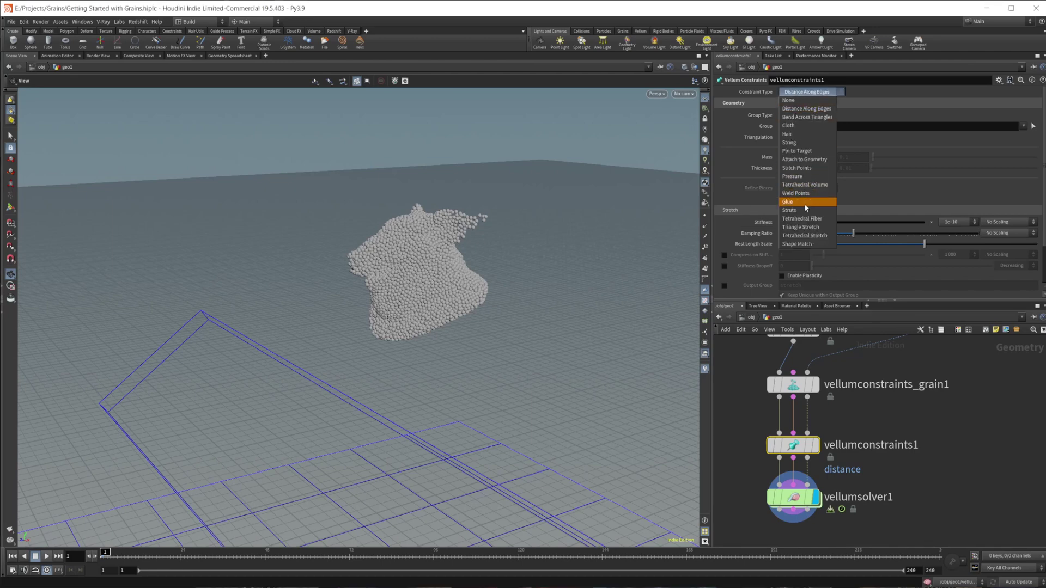
left_click(805, 207)
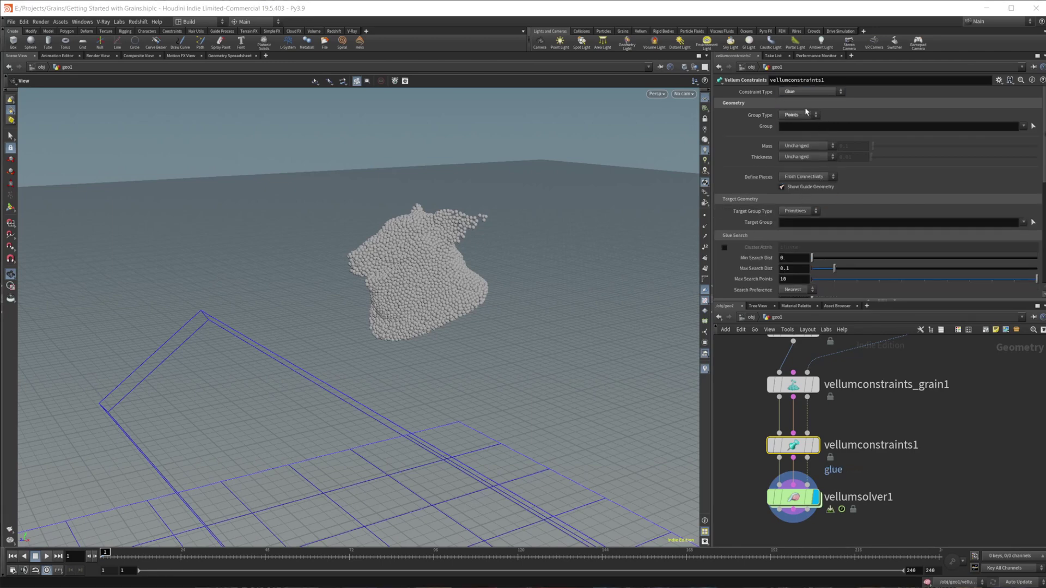
left_click(799, 211)
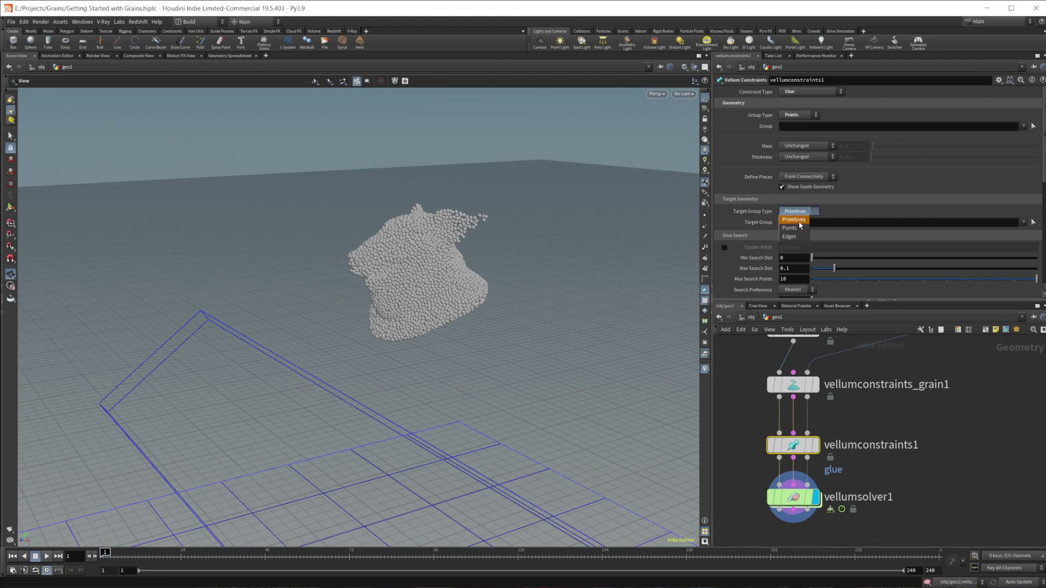
left_click(795, 228)
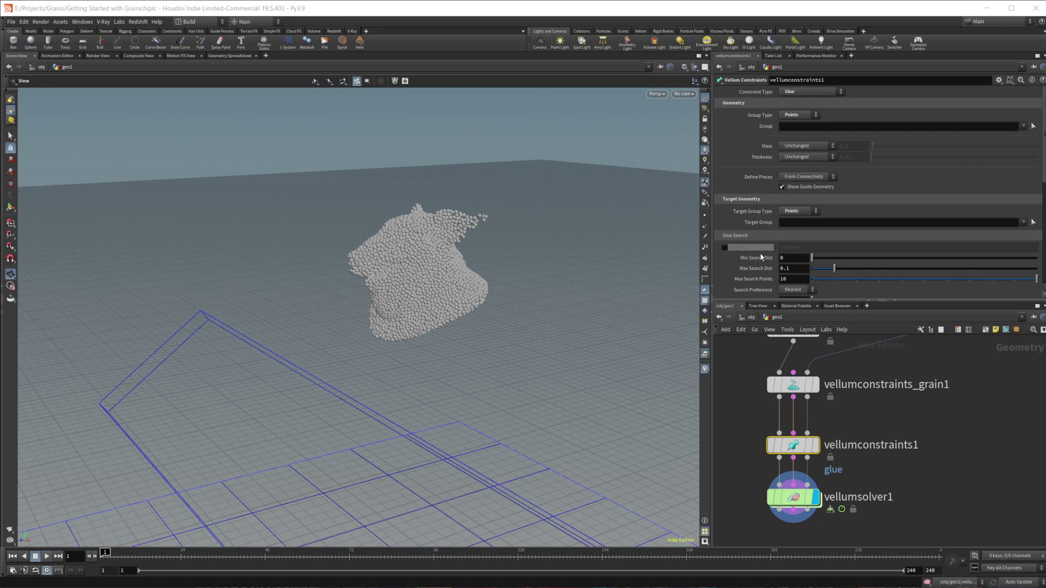
scroll(763, 261, "down", 5)
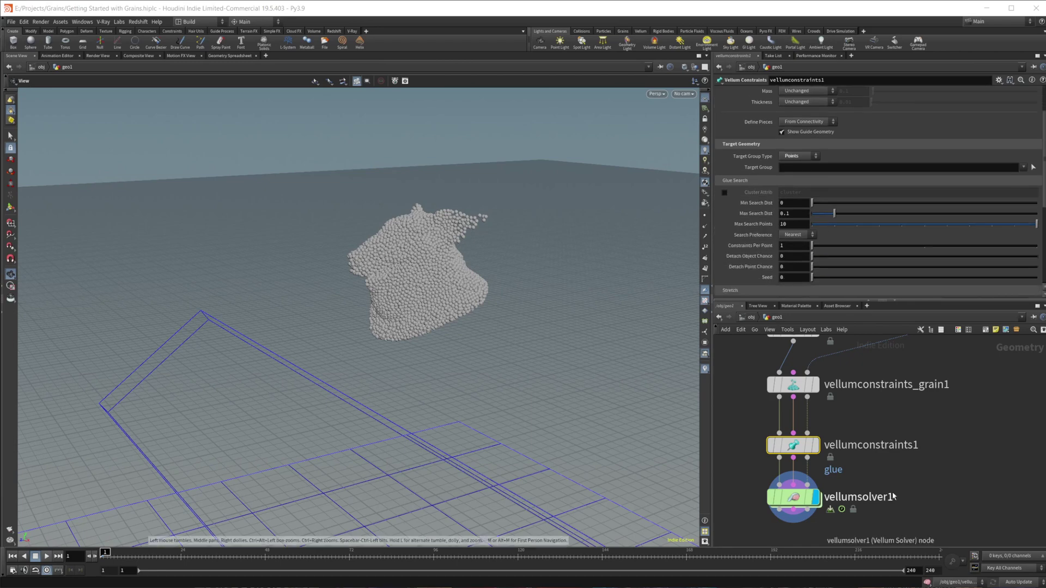
Step: Space vellumsolver1 farther below vellumconstraints1, and add and display a Null node wired to vellumconstraints_grain1's middle output
middle_click_drag(893, 497, 873, 441)
left_click_drag(777, 443, 778, 506)
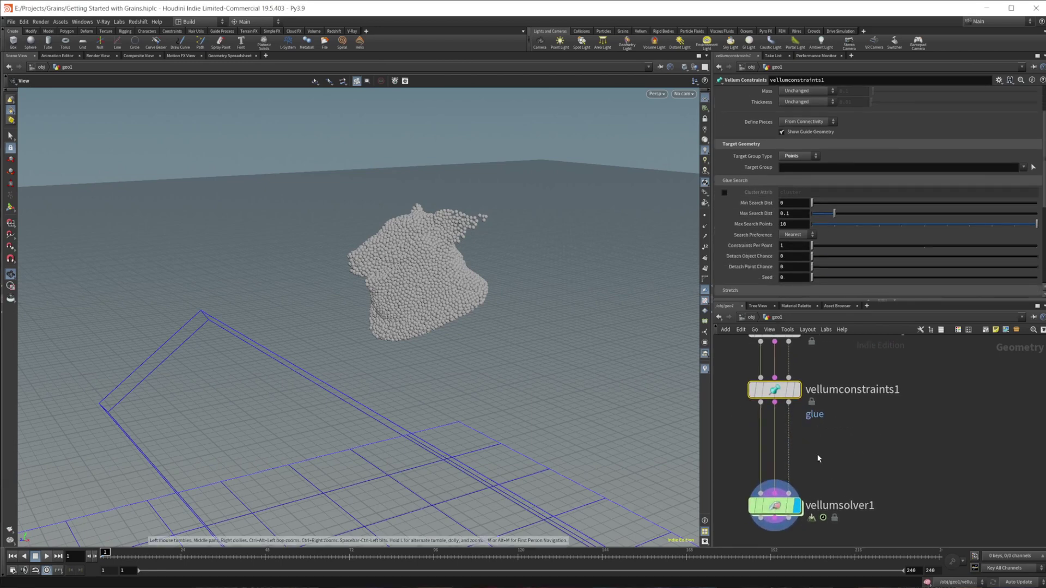
key("Tab")
type("null")
key("Return")
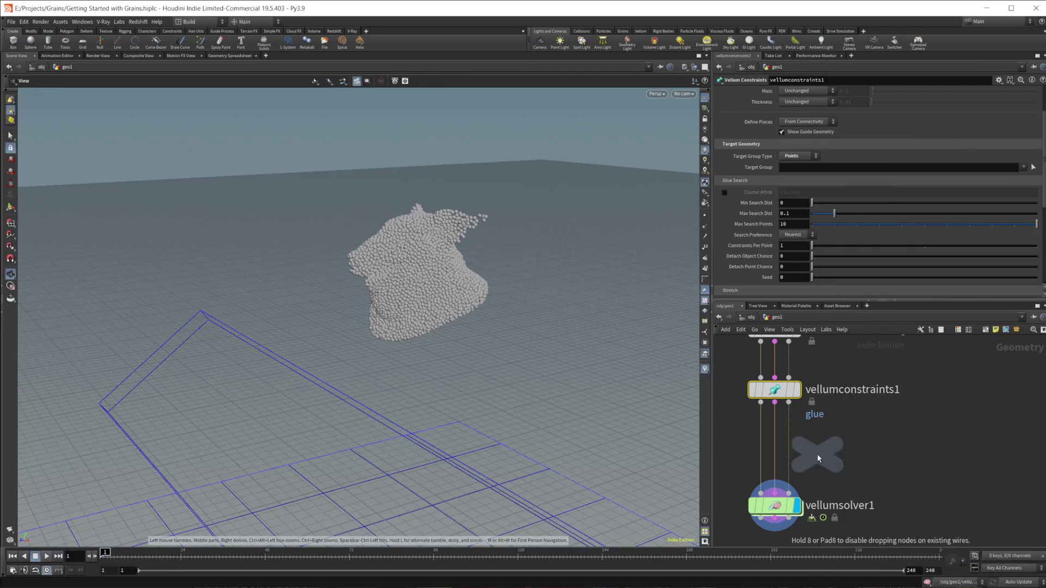
left_click(817, 457)
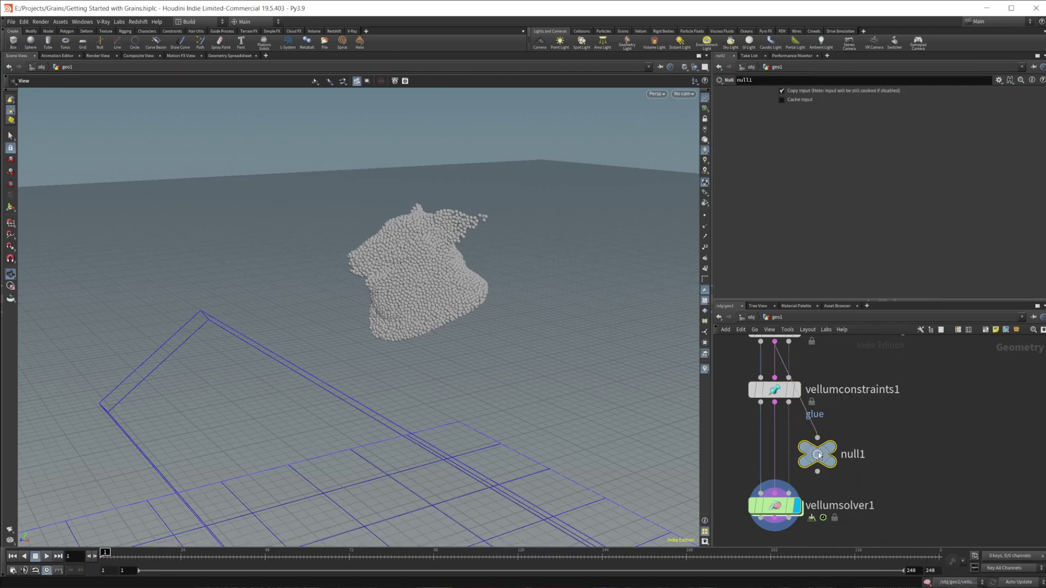
key("r")
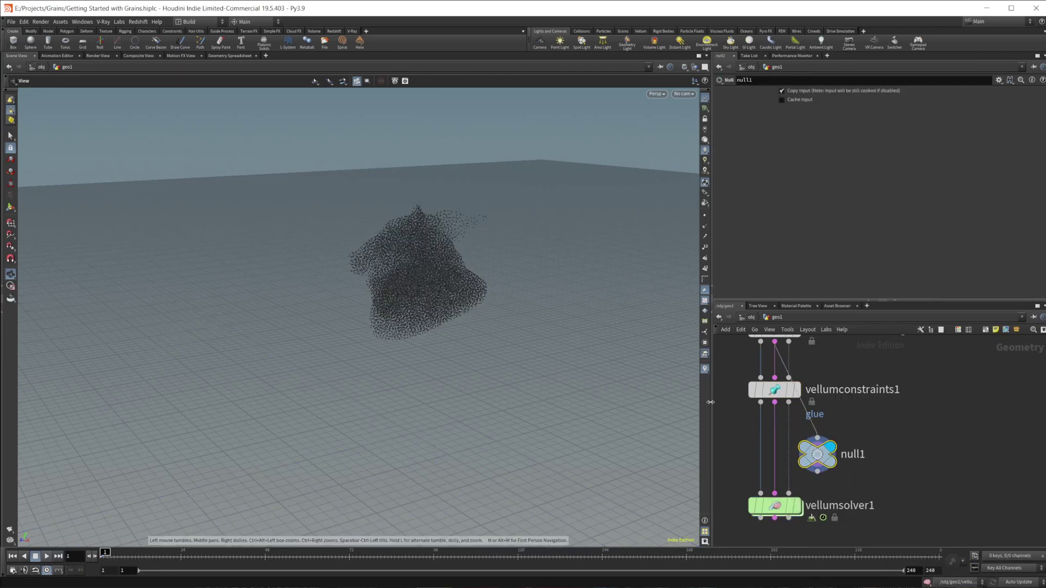
Step: Rewire null1's input to vellumconstraints1's middle output and inspect the glue constraints up close
right_click_drag(479, 240, 751, 235)
right_click_drag(417, 269, 299, 381)
middle_click_drag(929, 398, 980, 418)
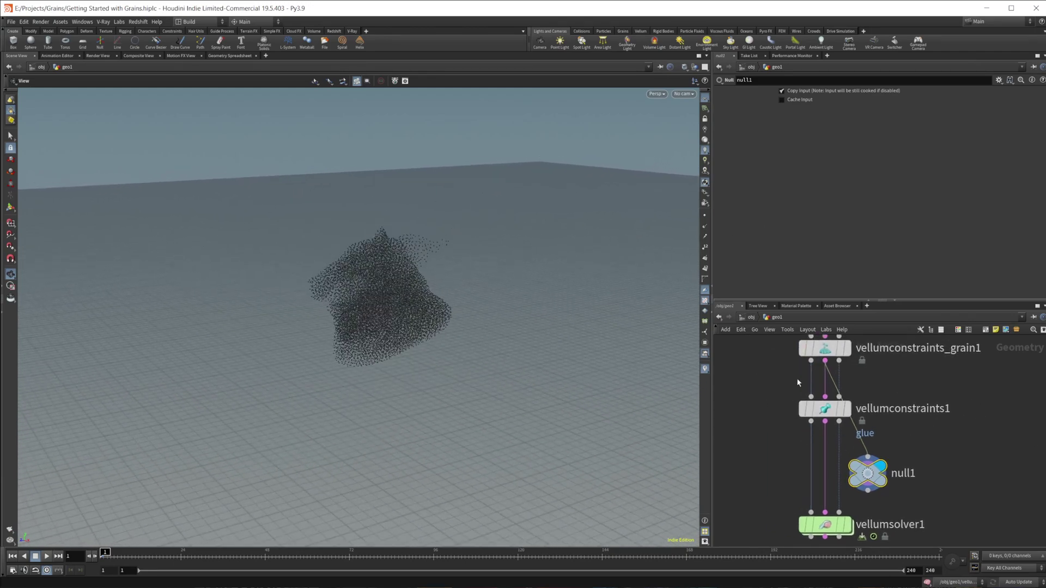
left_click_drag(825, 421, 867, 457)
mouse_move(880, 490)
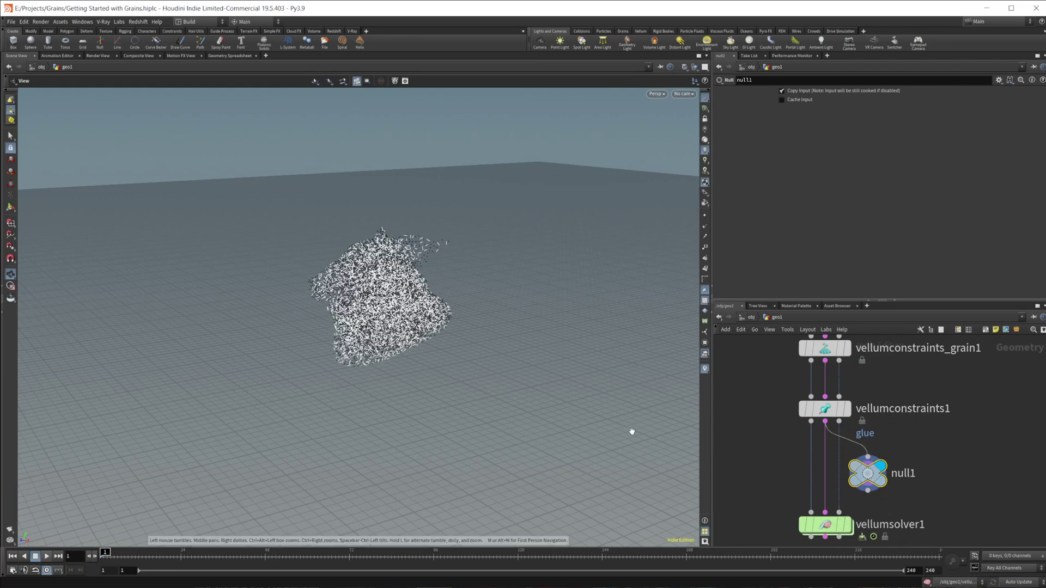
scroll(477, 330, "up", 7)
middle_click_drag(330, 273, 403, 296)
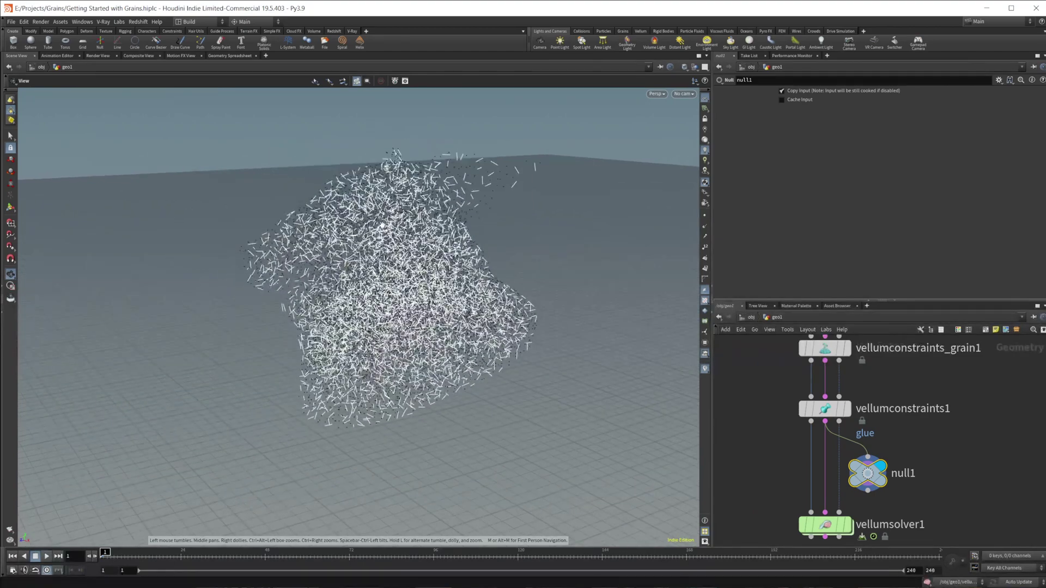
scroll(382, 225, "up", 4)
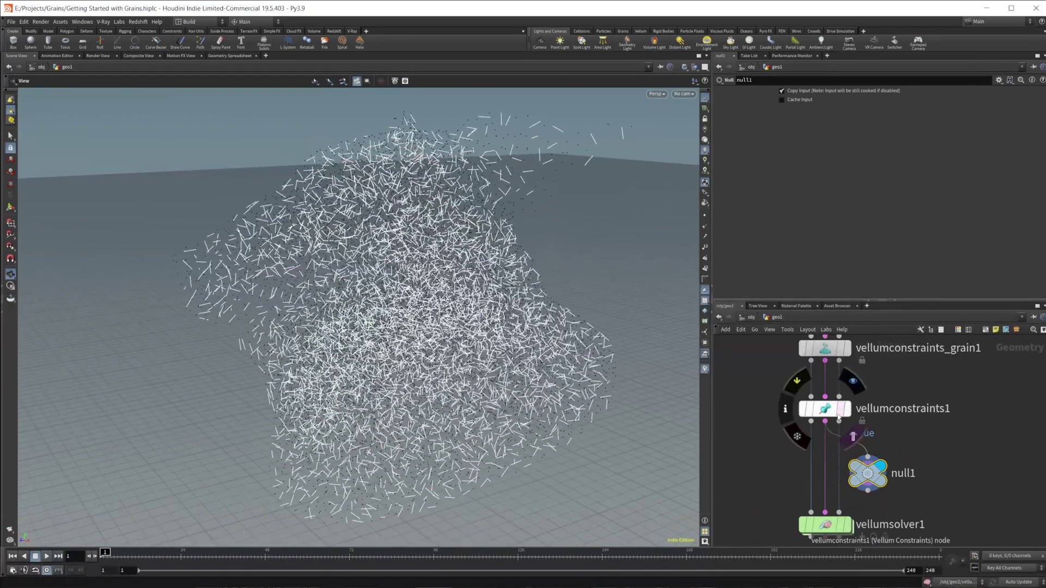
Step: Set vellumconstraints1's Constraints Per Point to 5 in the glue search settings
left_click(839, 419)
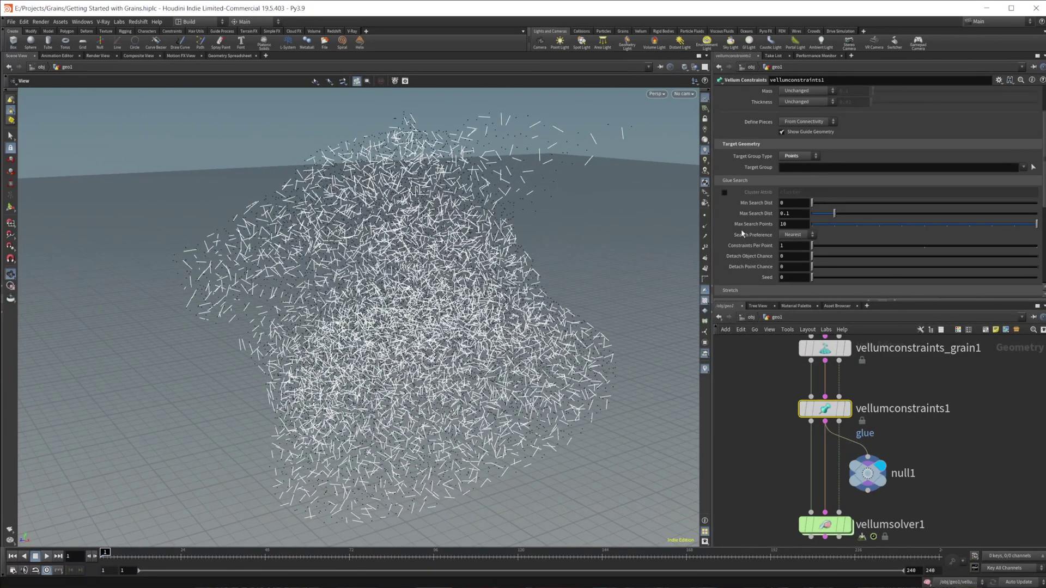
scroll(759, 238, "down", 2)
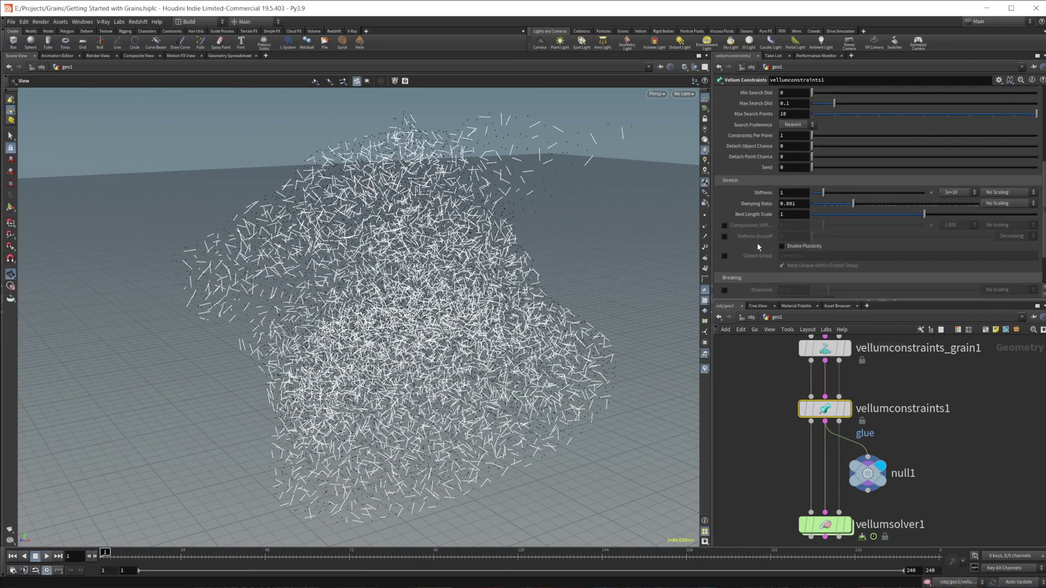
scroll(758, 246, "up", 1)
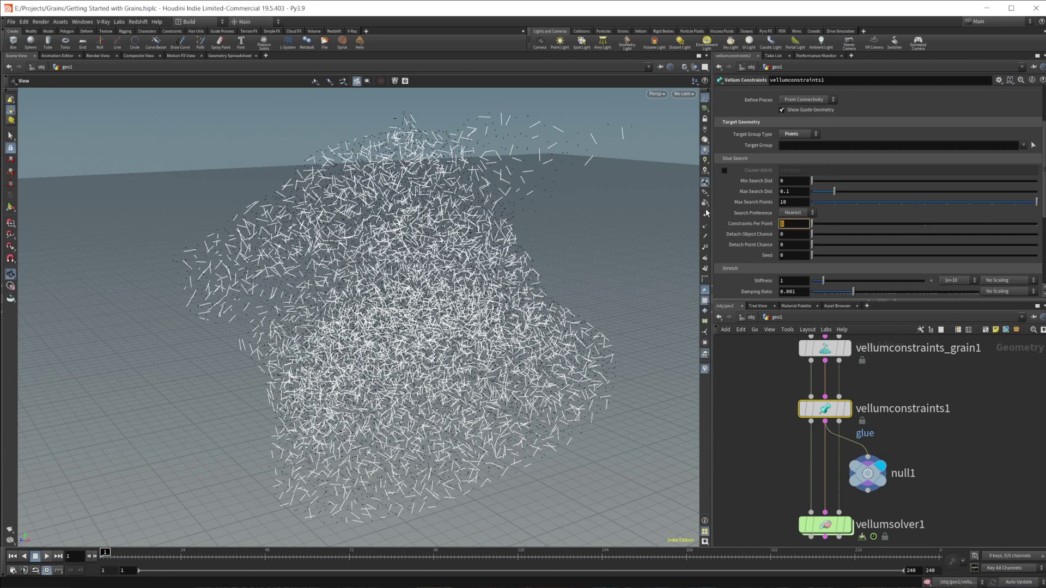
type("5")
key("Return")
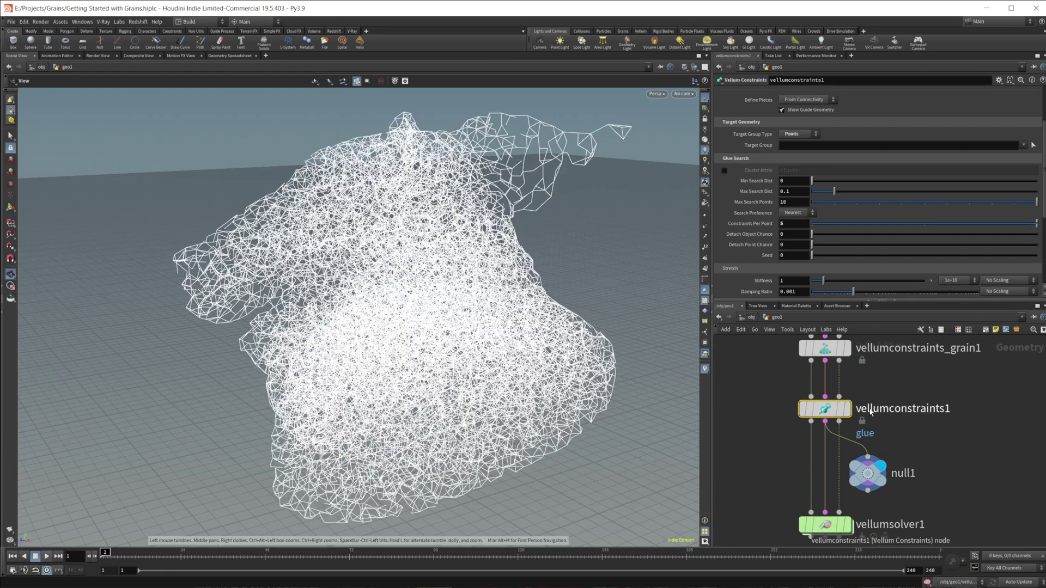
Step: Display vellumsolver1 and play the simulation to examine how the glued grains behave near the collider
middle_click_drag(966, 438, 950, 393)
mouse_move(800, 478)
left_click(835, 451)
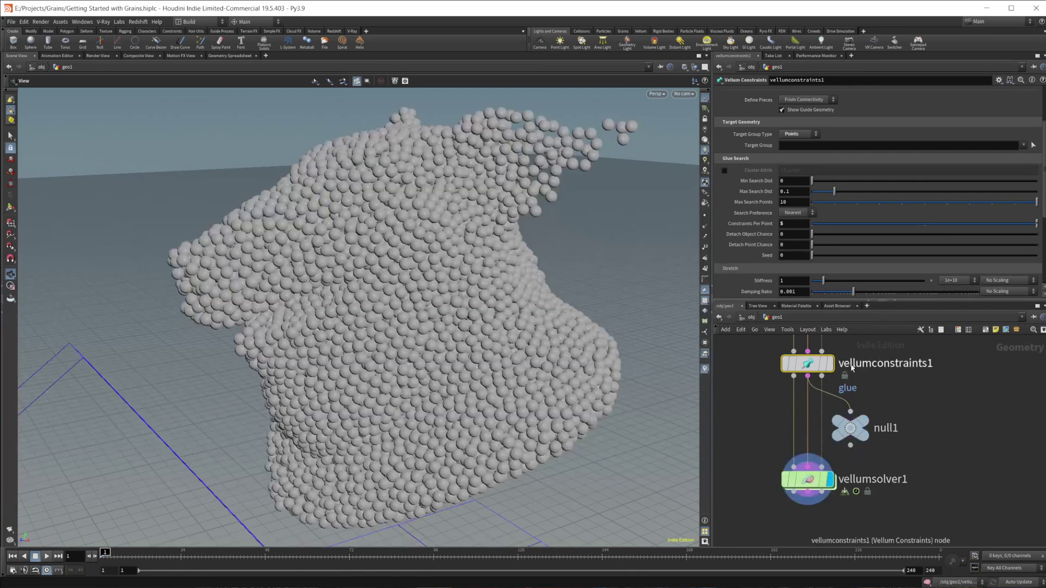
scroll(339, 445, "down", 5)
left_click_drag(339, 444, 409, 361)
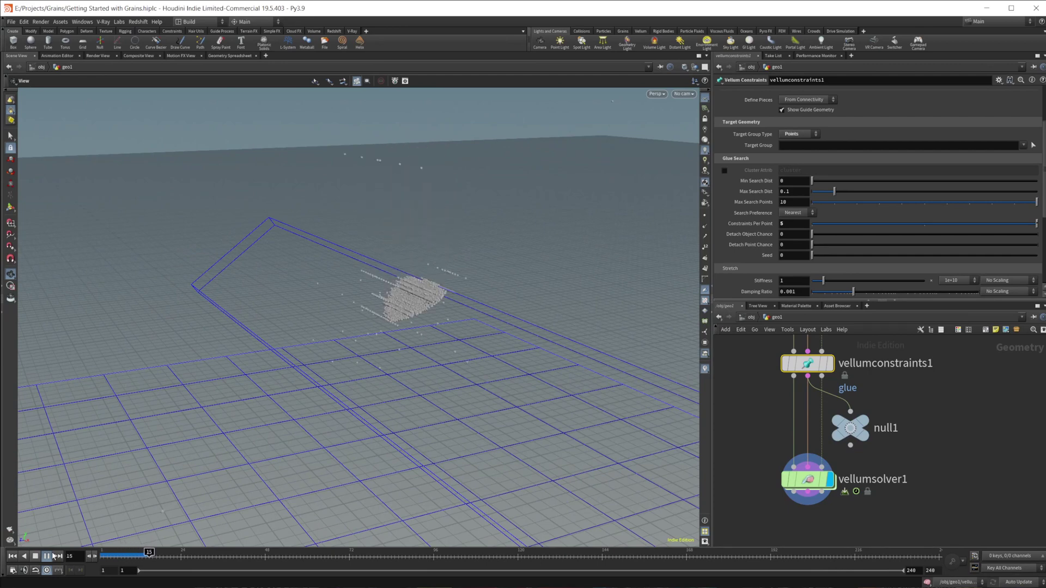
left_click_drag(353, 358, 300, 330)
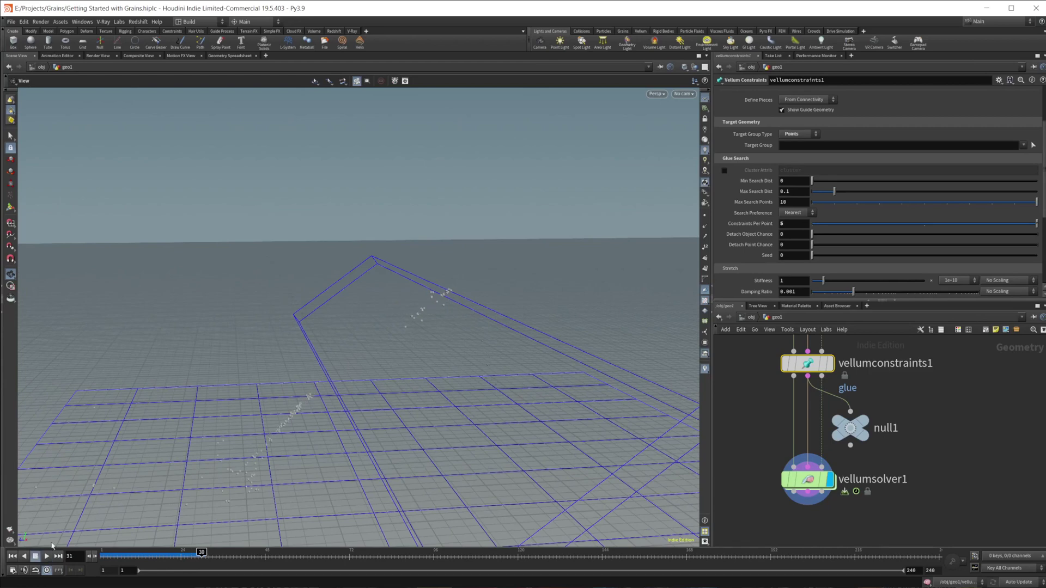
mouse_move(381, 392)
left_mouse_down()
mouse_move(430, 381)
mouse_move(387, 402)
left_mouse_up()
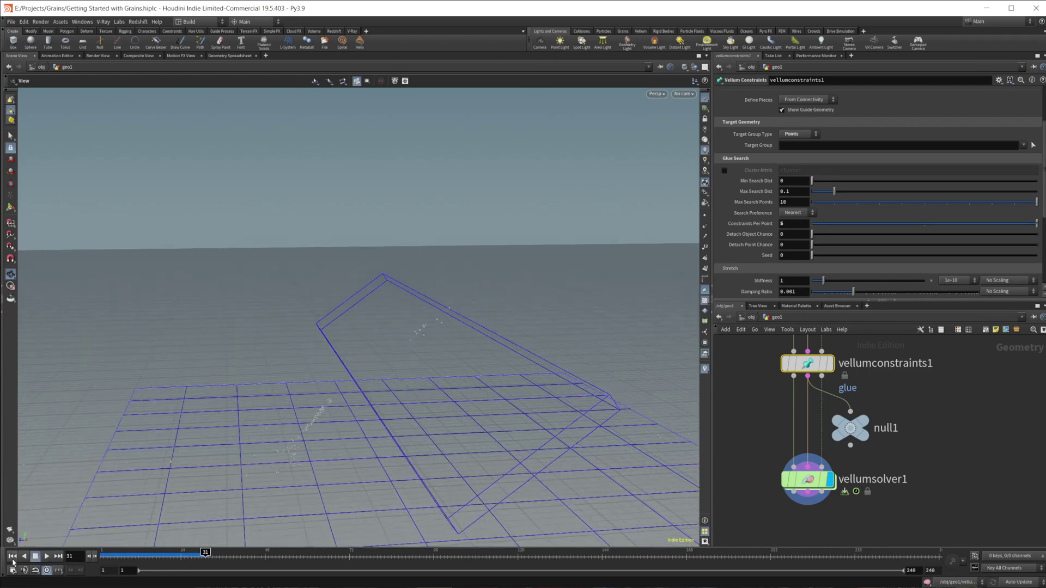
Step: Set Attraction Weight to 1 in vellumsolver1's grain collision settings and on vellumconstraints_grain1
middle_click_drag(907, 396, 909, 429)
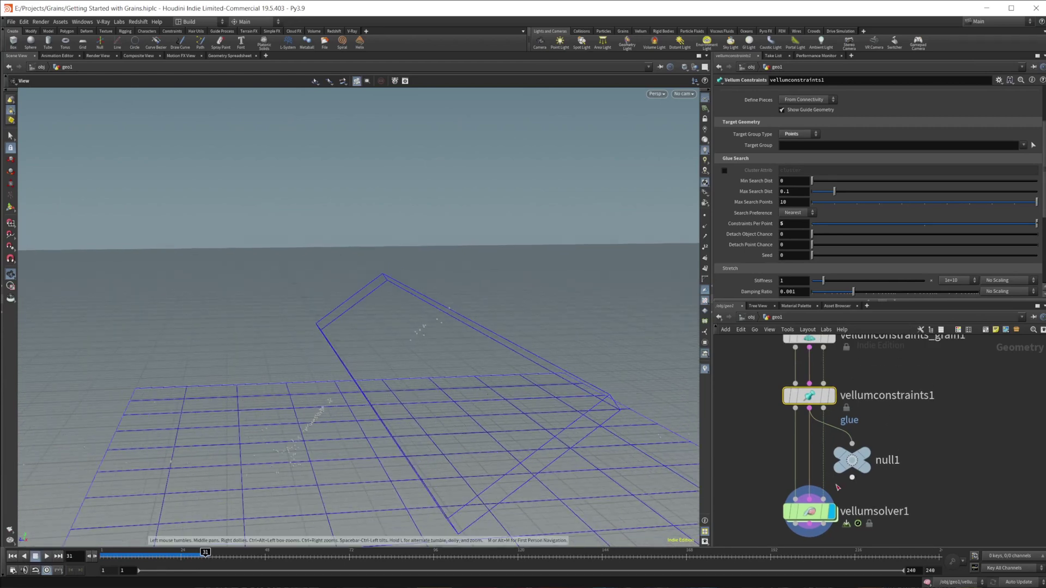
left_click(813, 511)
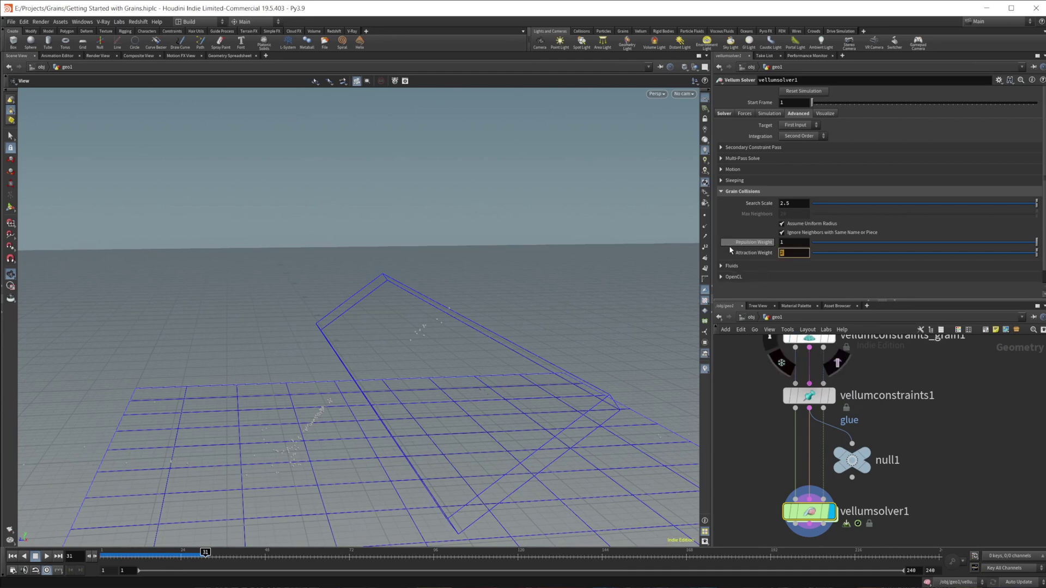
middle_click_drag(815, 336, 823, 371)
left_click(822, 370)
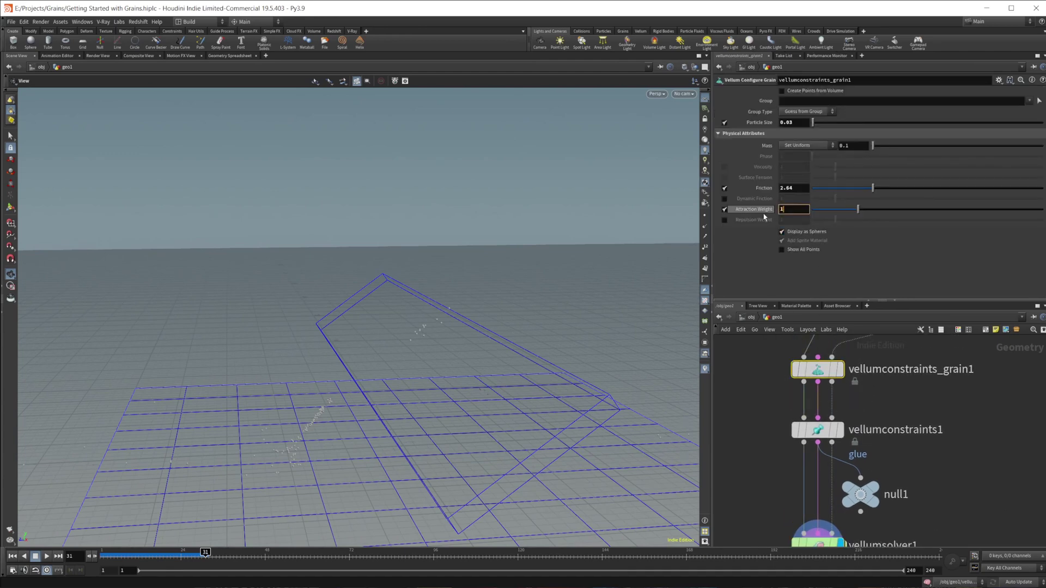
Step: Set vellumconstraints_grain1's Friction to 1 and replay the simulation from the first frame
left_click(13, 557)
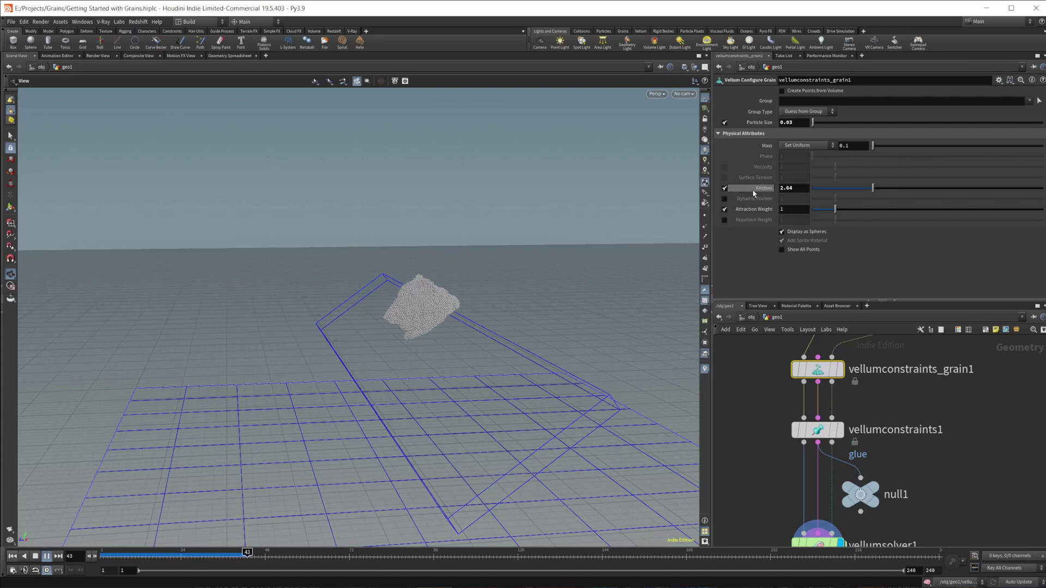
left_click(13, 559)
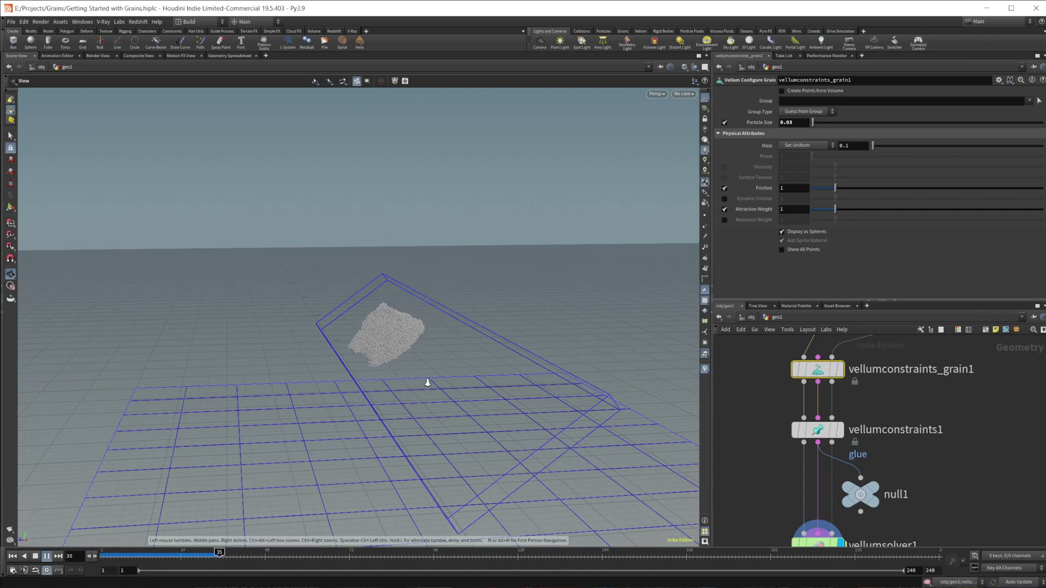
left_click_drag(427, 380, 309, 455)
left_click(35, 557)
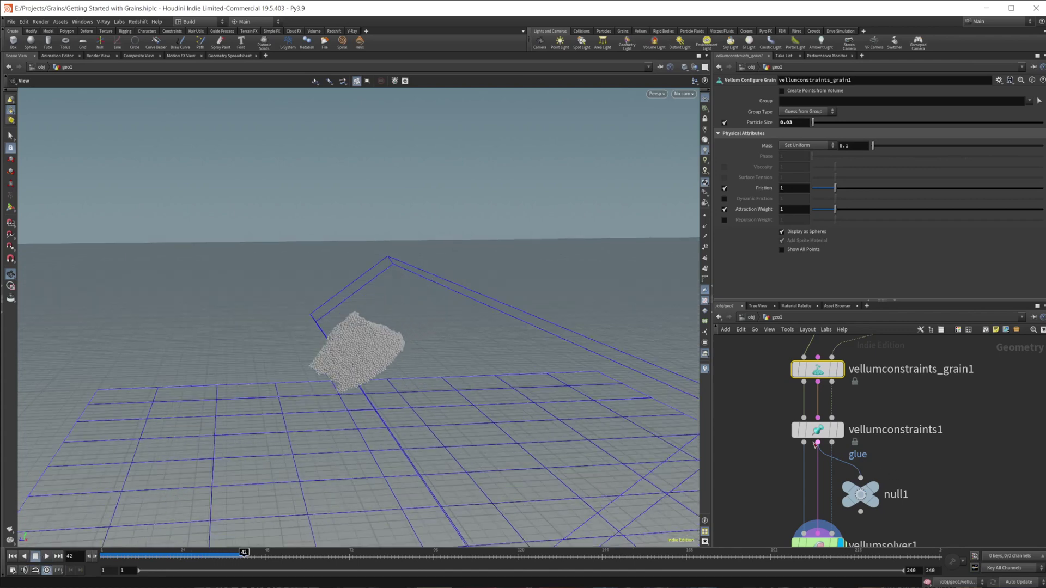
Step: Set vellumconstraints1's Constraints Per Point to 20 and display null1 to view the glue constraints
left_click(817, 430)
scroll(839, 284, "down", 2)
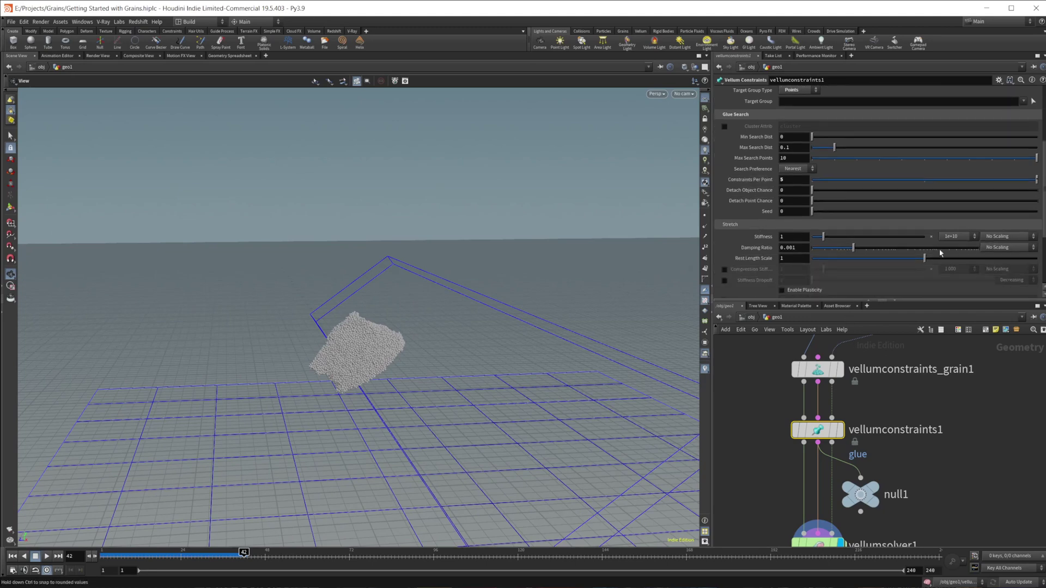
left_click(960, 238)
left_click_drag(323, 353, 343, 369)
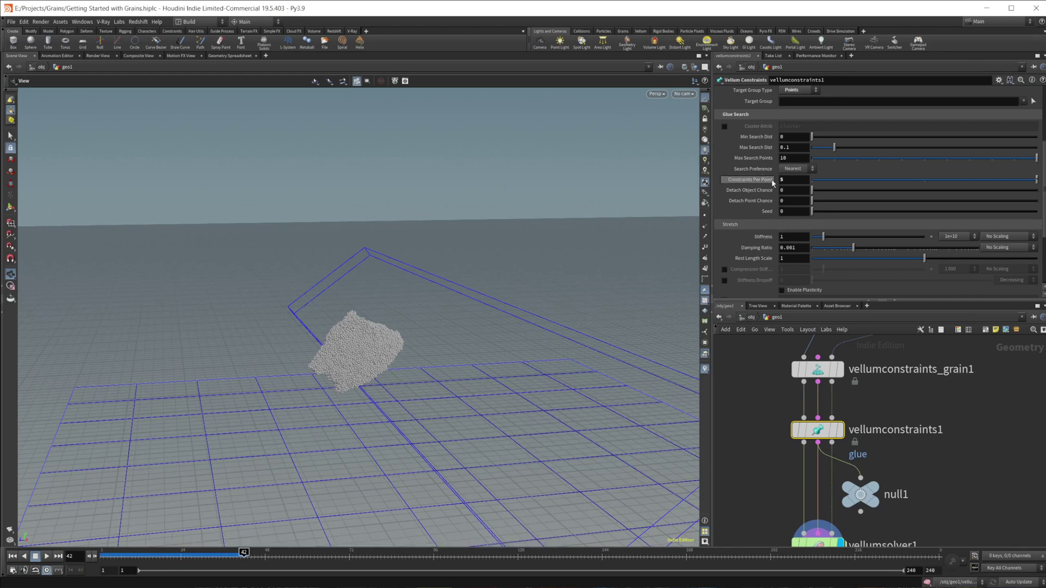
type("20")
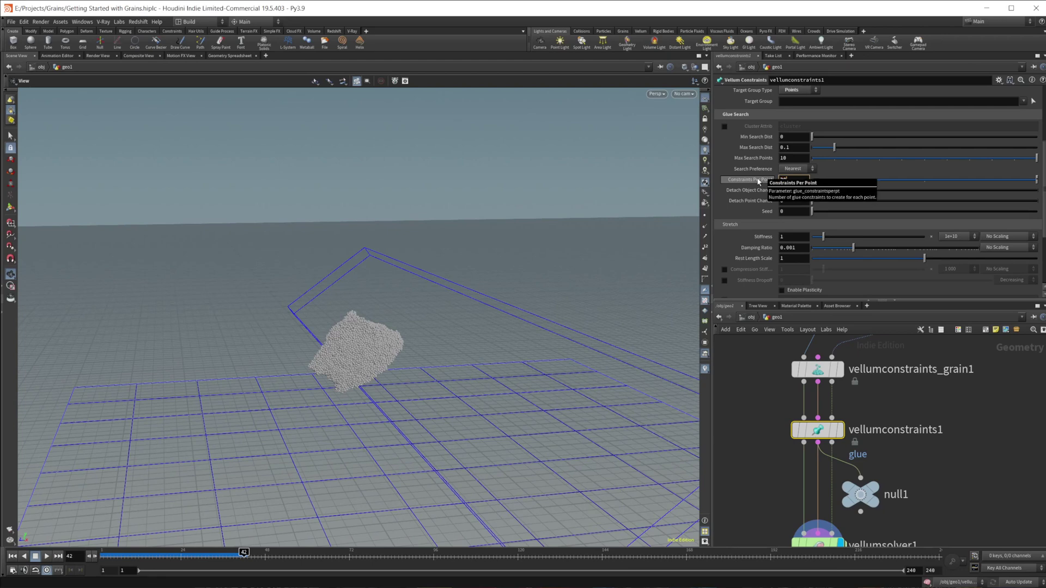
left_click(881, 476)
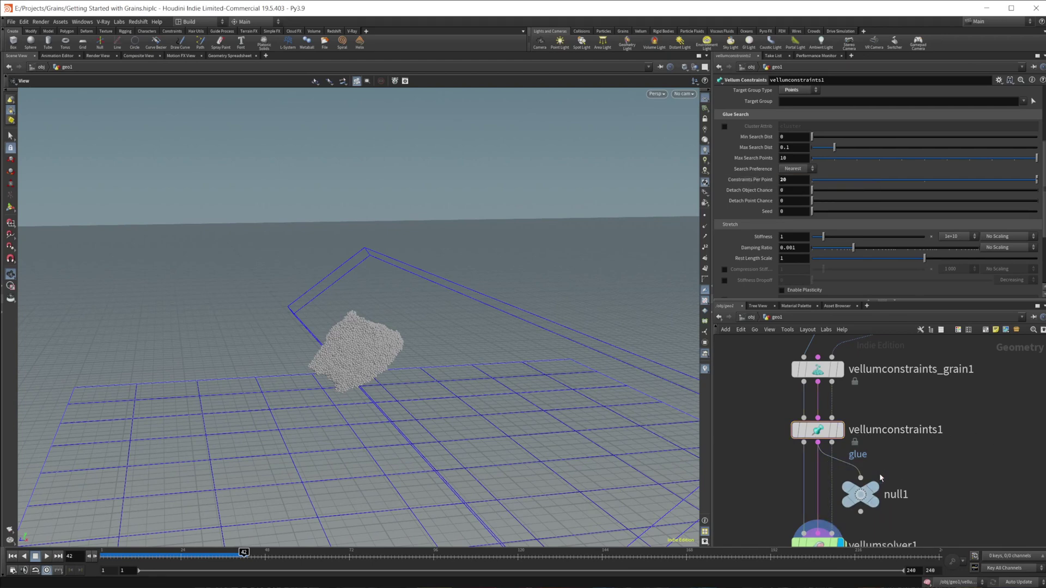
left_click(886, 478)
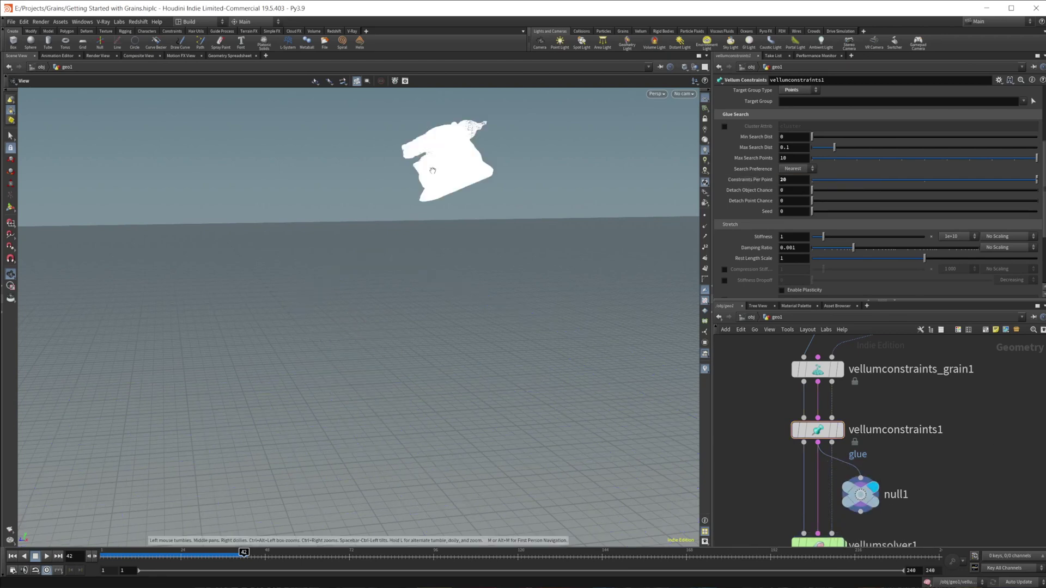
Step: Display vellumsolver1 and play the simulation to examine how the densely glued grains fall and land
middle_click_drag(920, 479, 912, 424)
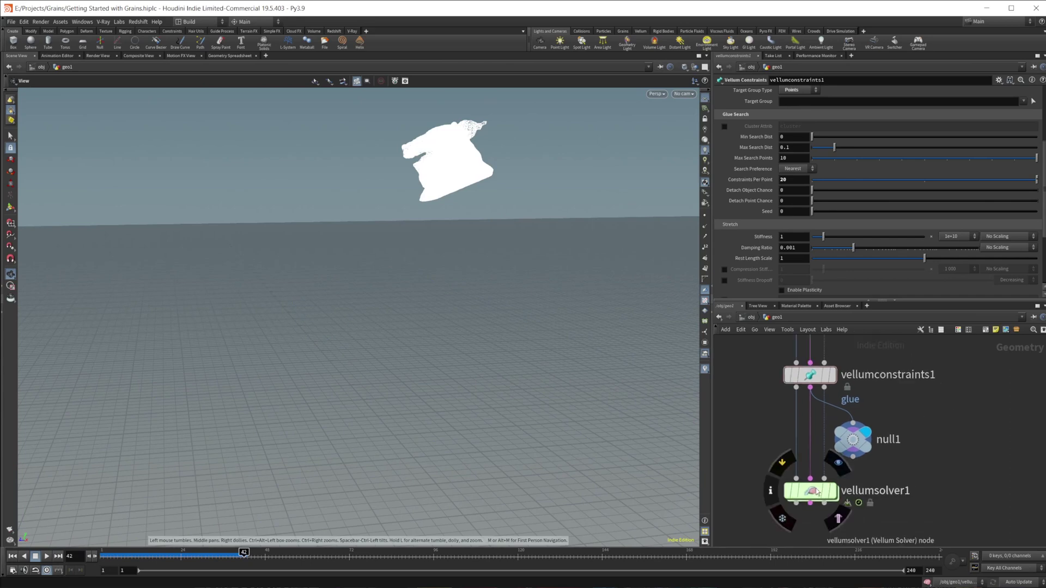
left_click(832, 491)
left_click(47, 556)
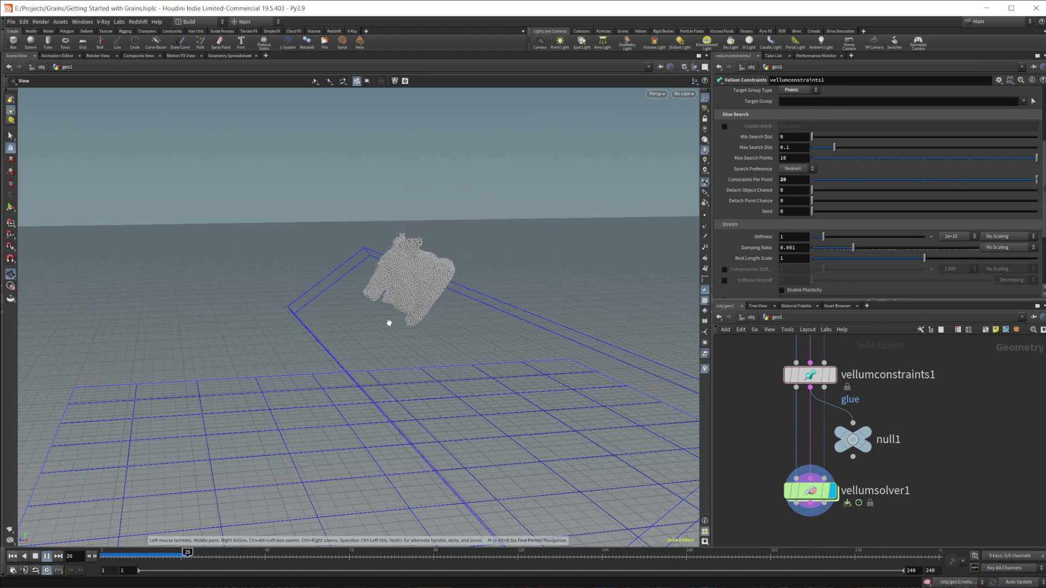
left_click_drag(370, 314, 381, 425)
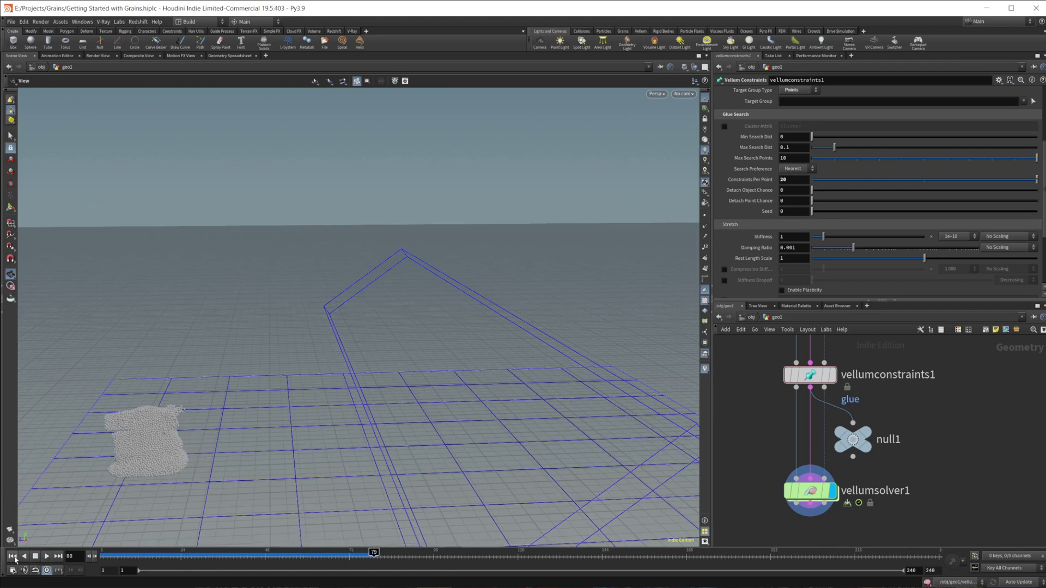
left_click(35, 557)
Step: Set vellumconstraints1's stretch Stiffness multiplier to 1000 and enable breaking with a Threshold of 0.1
left_click(811, 381)
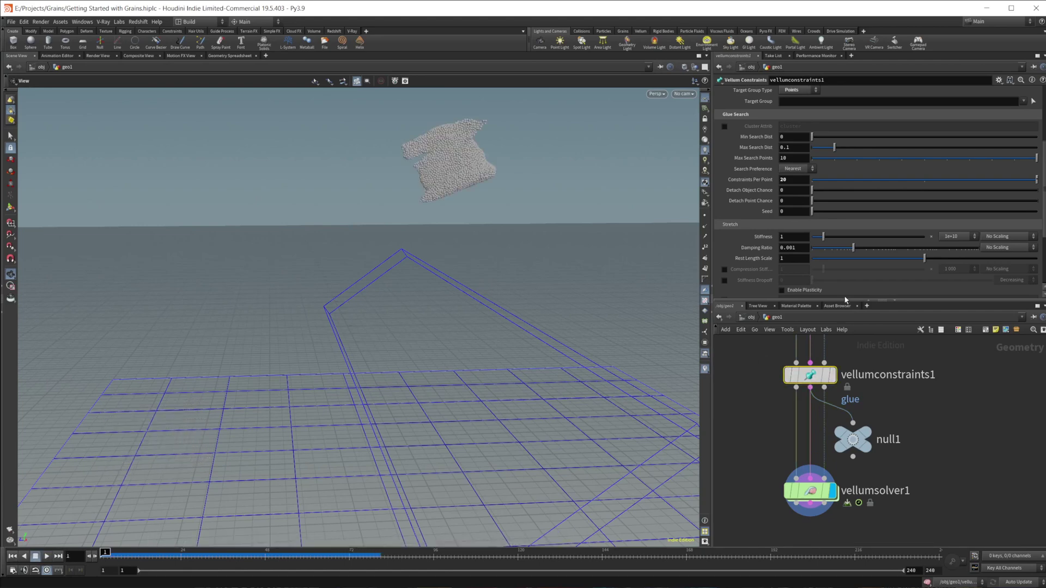
left_click(957, 240)
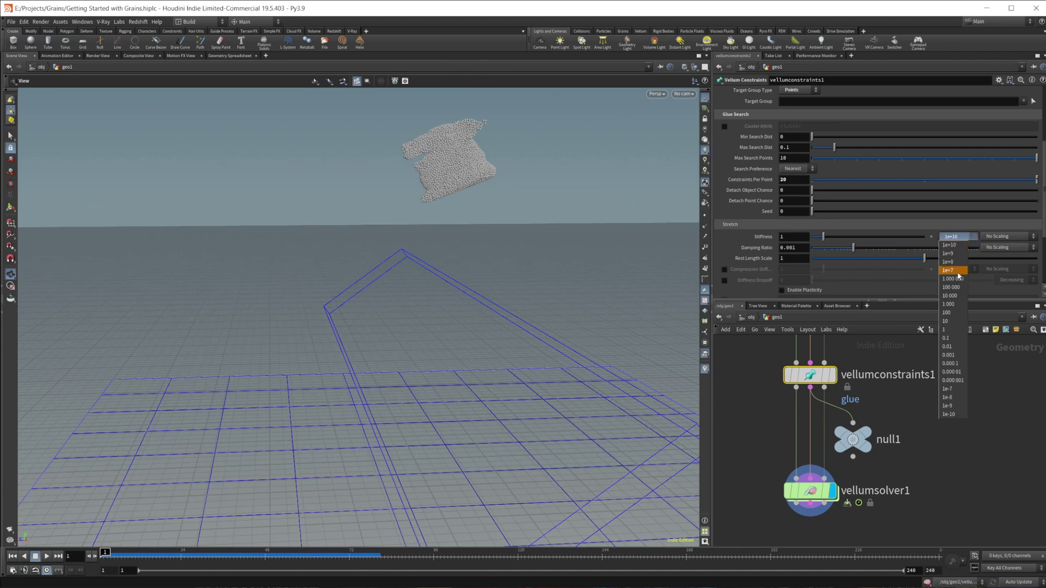
left_click(957, 305)
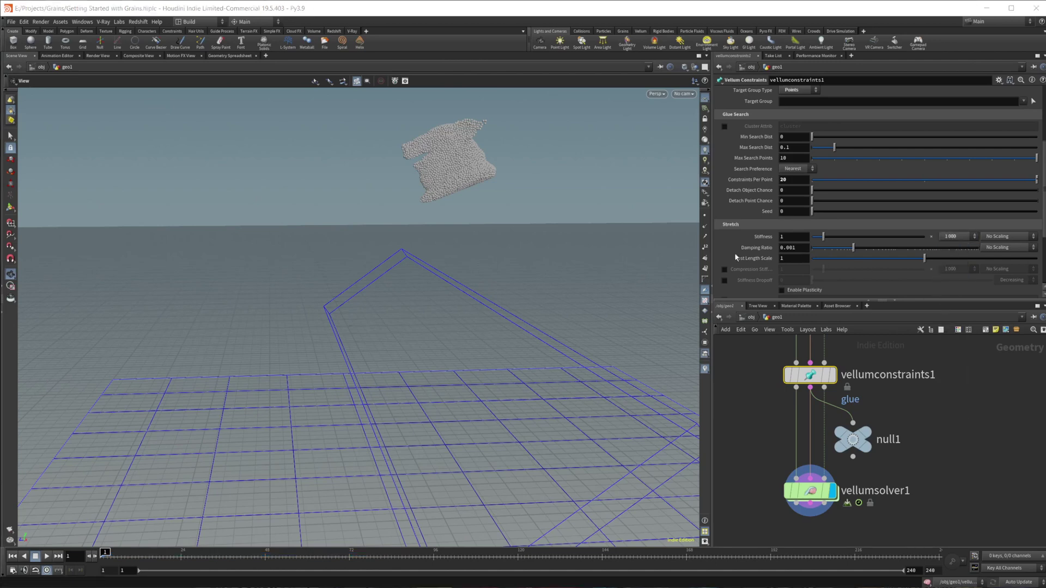
scroll(753, 254, "down", 3)
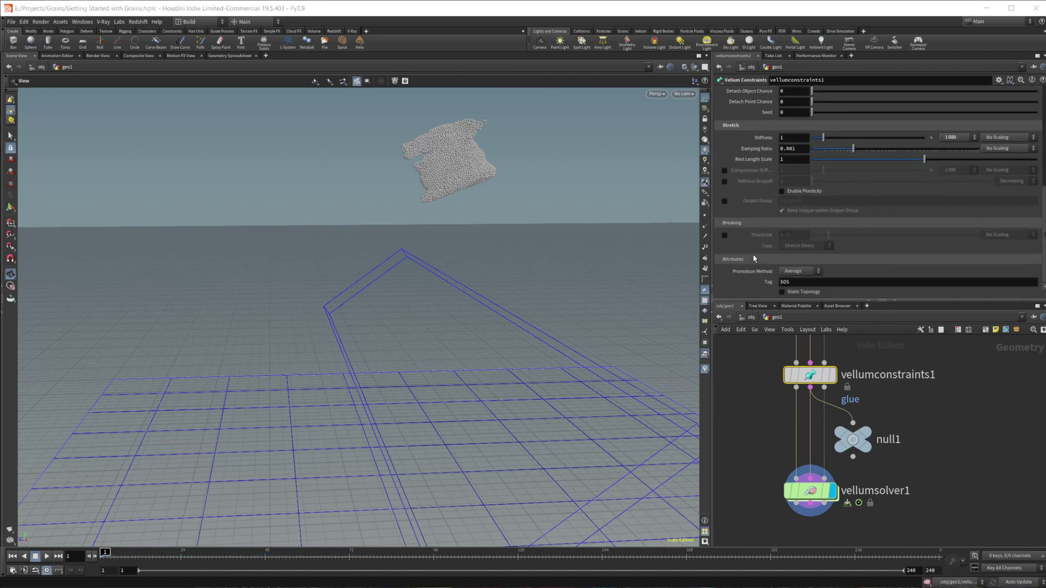
left_click(724, 235)
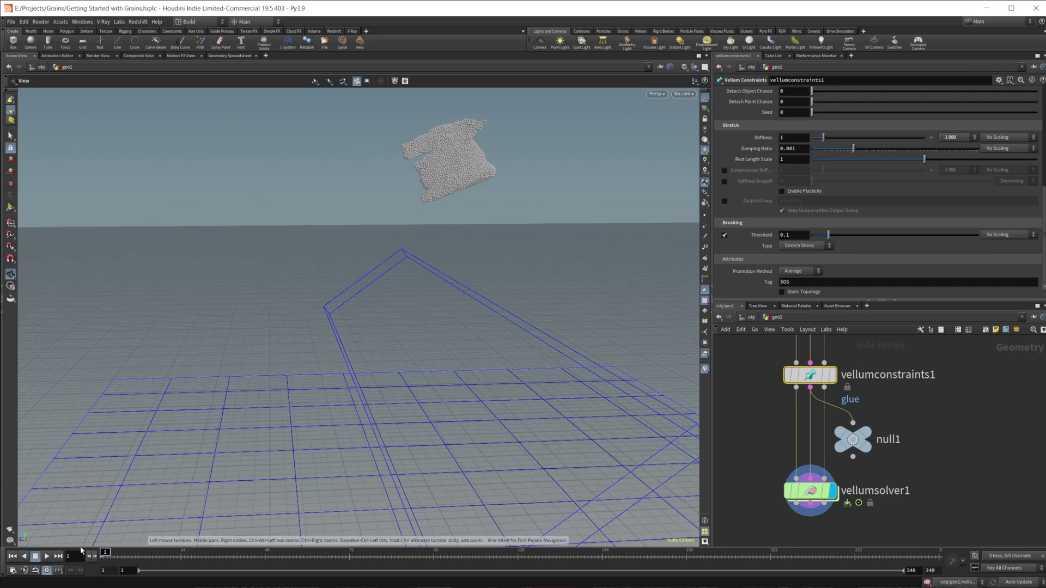
Step: Play the simulation with breaking enabled, replay it with a breaking Threshold of 10, and return the Threshold to 0.1
left_click(47, 556)
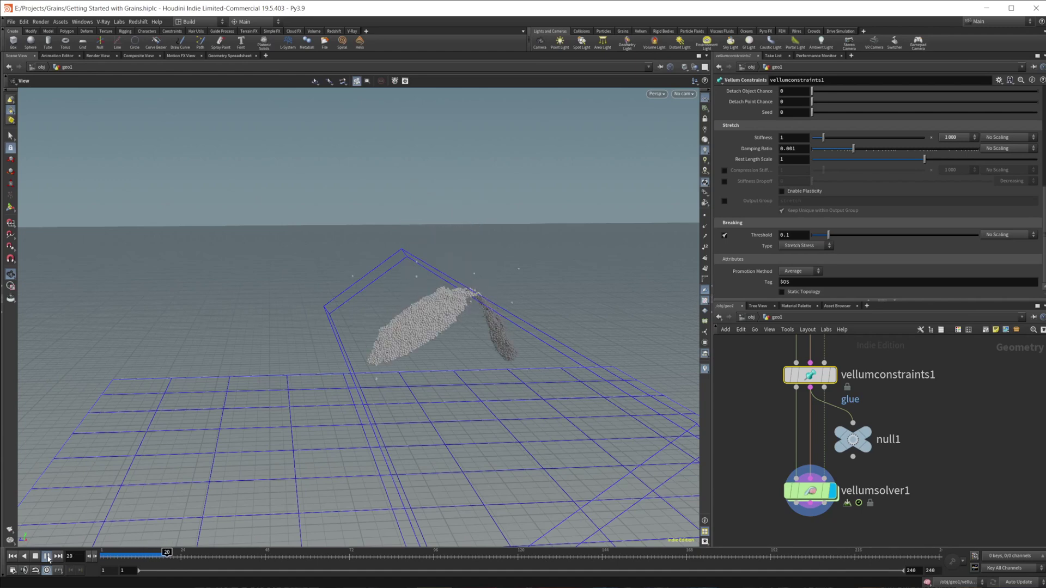
left_click_drag(353, 434, 366, 411)
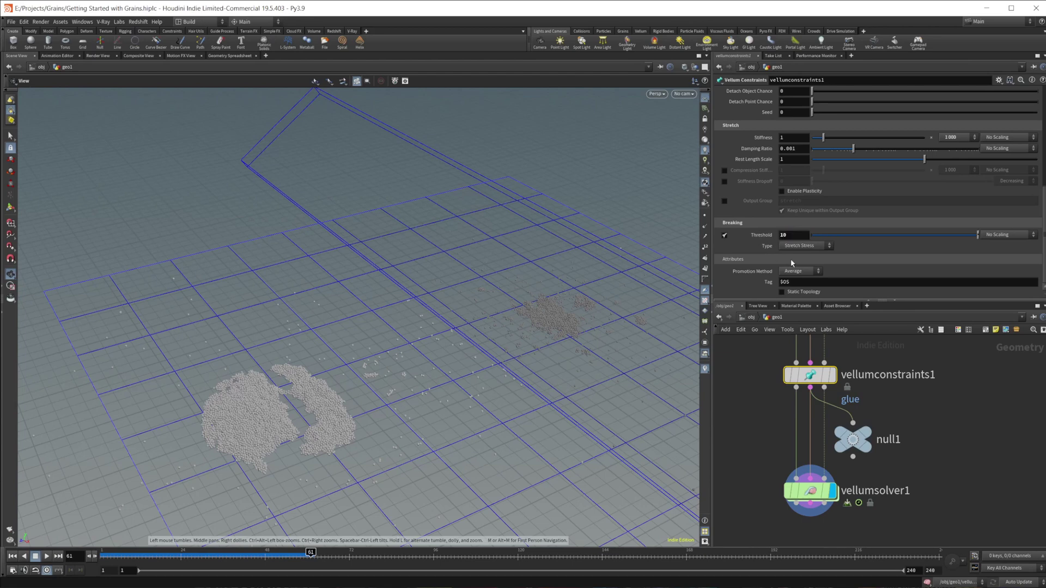
left_click(13, 556)
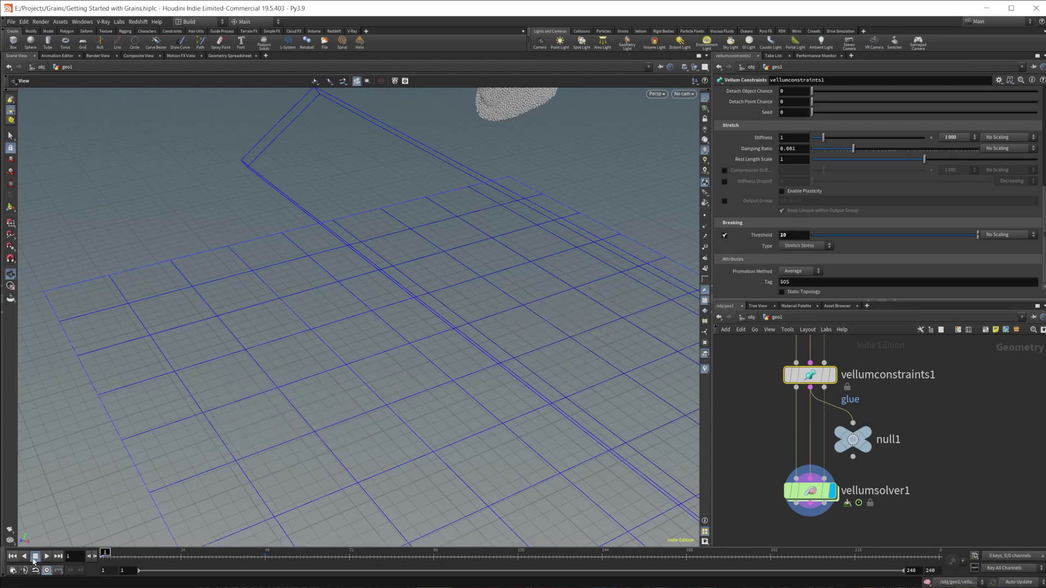
left_click_drag(420, 289, 434, 291)
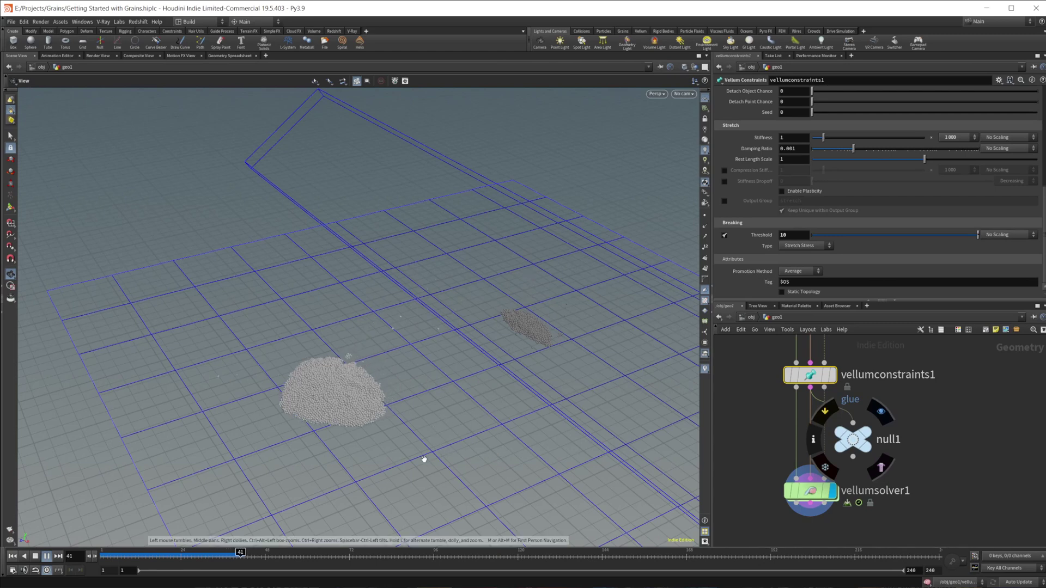
left_click(35, 557)
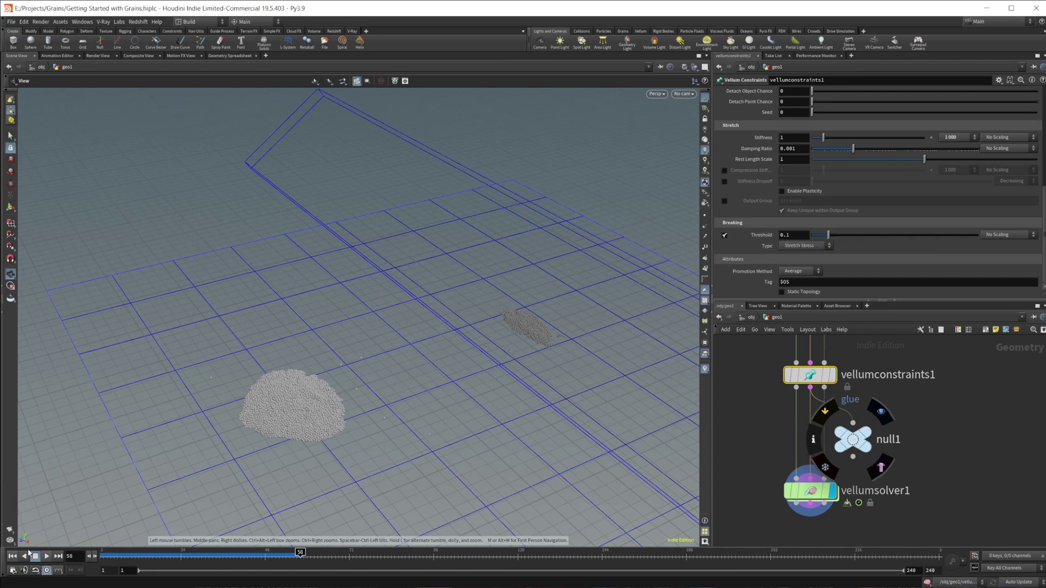
Step: Rewind the simulation to the first frame and set vellumconstraints1's Constraints Per Point to 5
left_click(12, 557)
left_click_drag(490, 264, 400, 296)
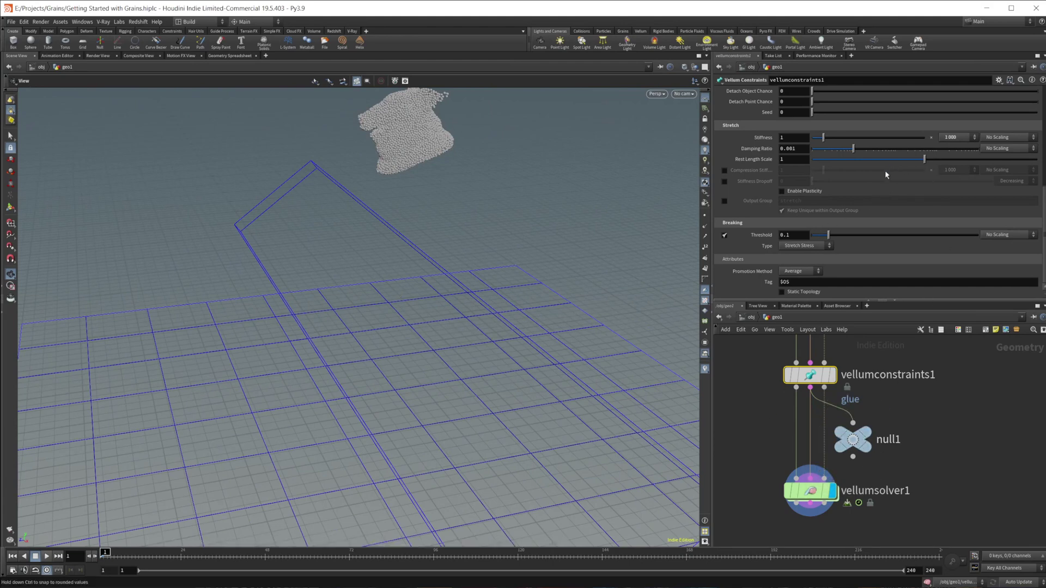
scroll(766, 198, "up", 3)
scroll(763, 199, "up", 2)
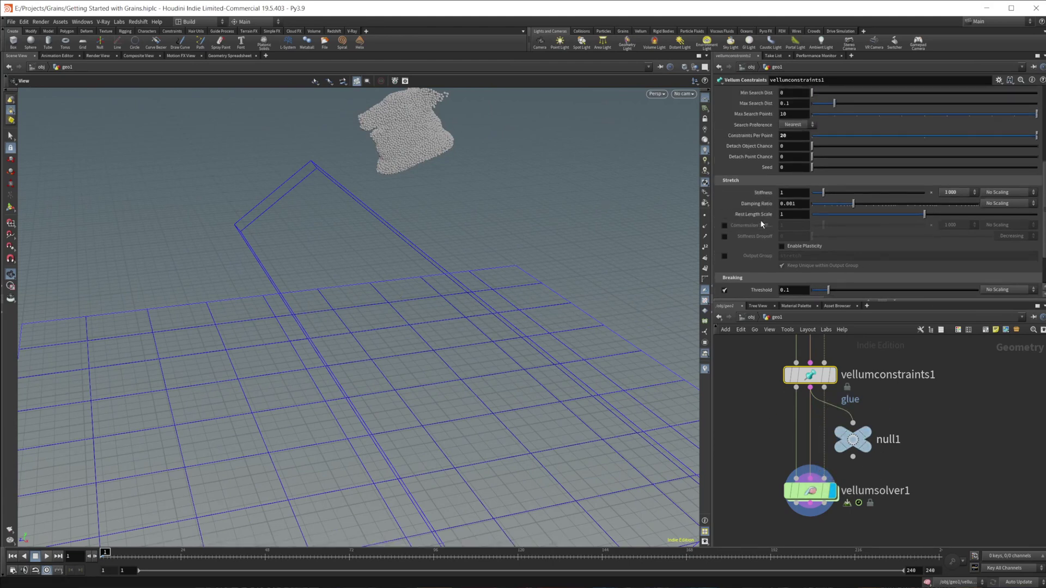
left_click_drag(799, 139, 736, 134)
type("5")
key("Return")
scroll(779, 284, "down", 2)
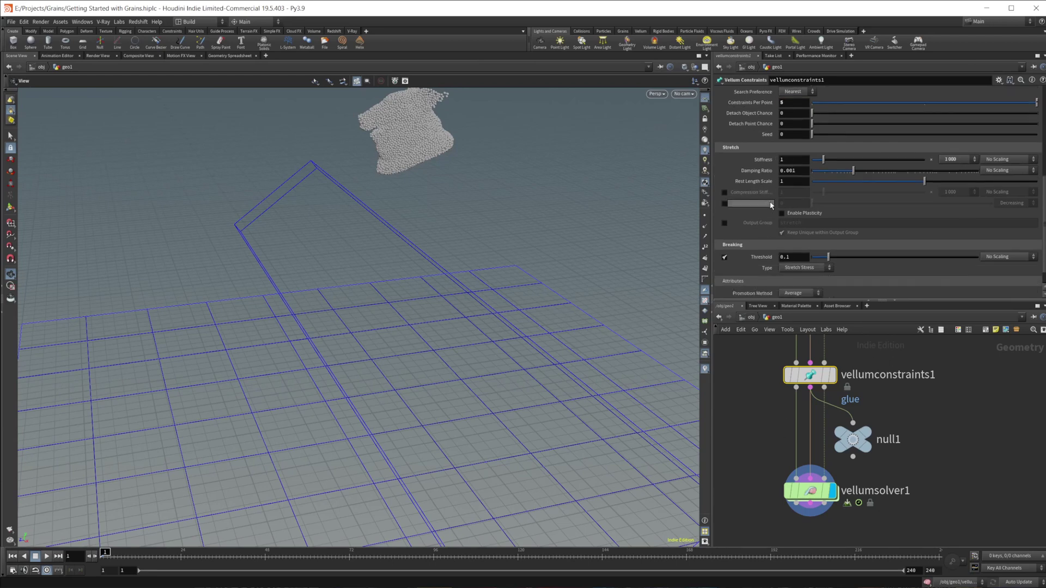
Step: Disable breaking on vellumconstraints1, set its stretch Stiffness multiplier to 10, and play the simulation briefly before stopping it
scroll(784, 251, "up", 5)
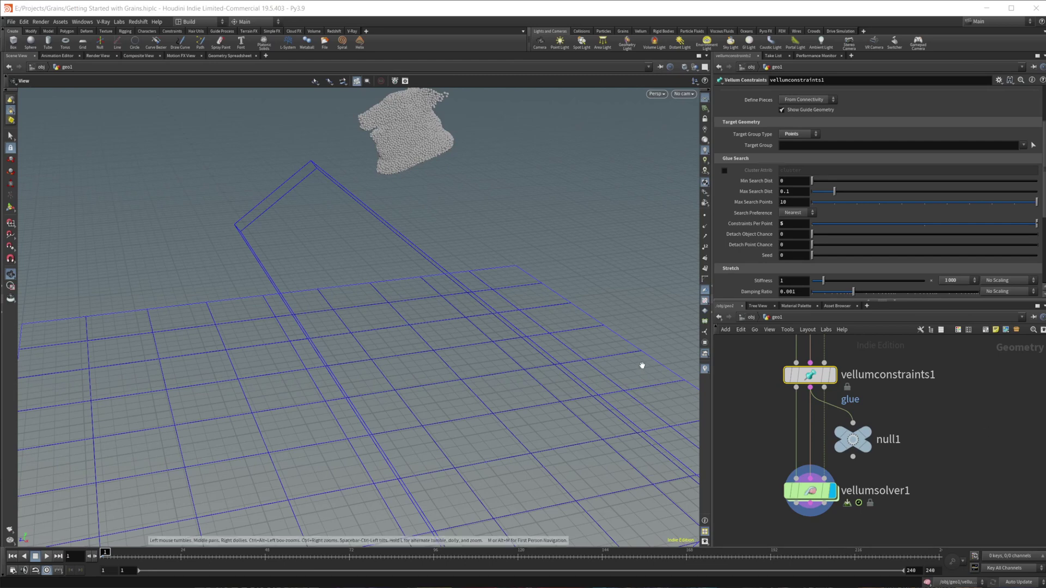
scroll(786, 238, "down", 3)
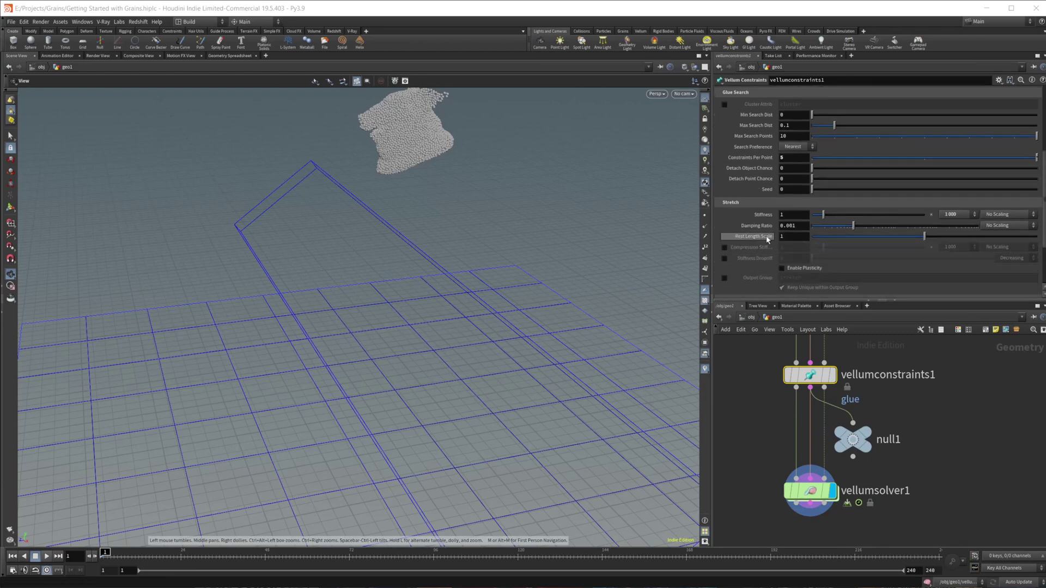
scroll(756, 211, "down", 3)
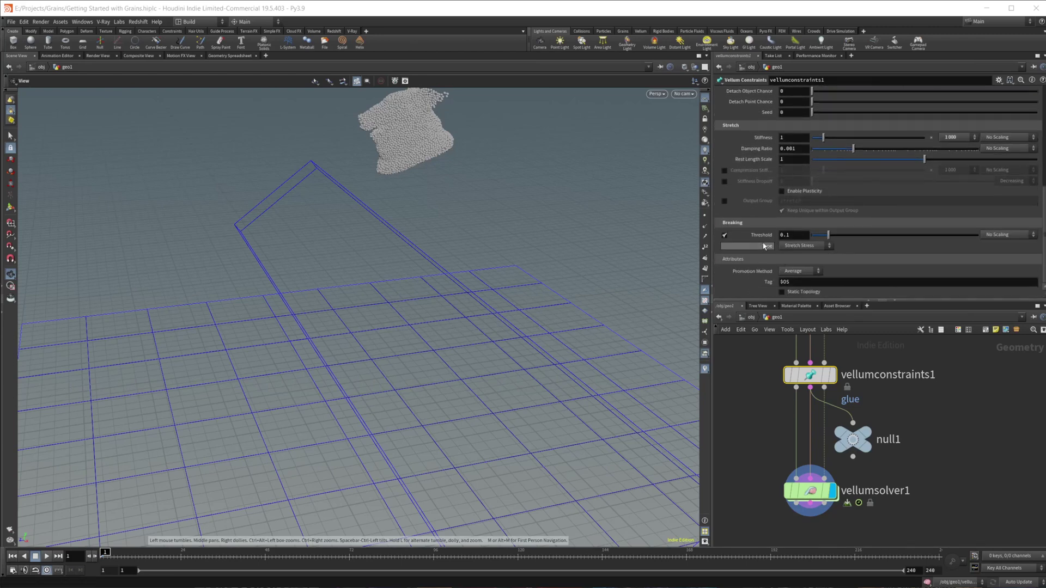
left_click(724, 234)
left_click(959, 138)
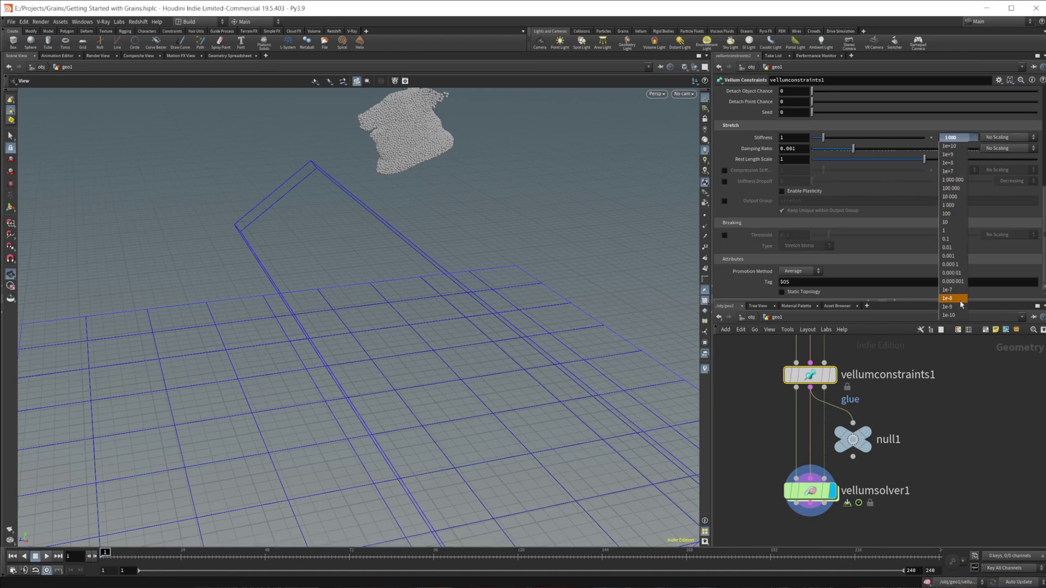
left_click(948, 221)
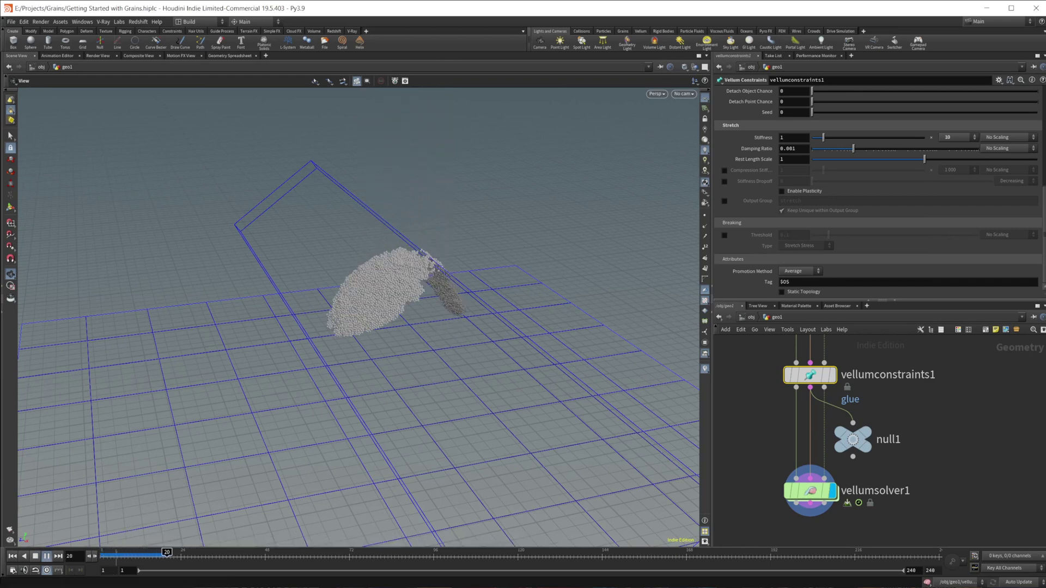
left_click(47, 556)
Step: Set vellumconstraints1's Constraints Per Point to 20 and rewind the simulation to the first frame
scroll(798, 151, "up", 5)
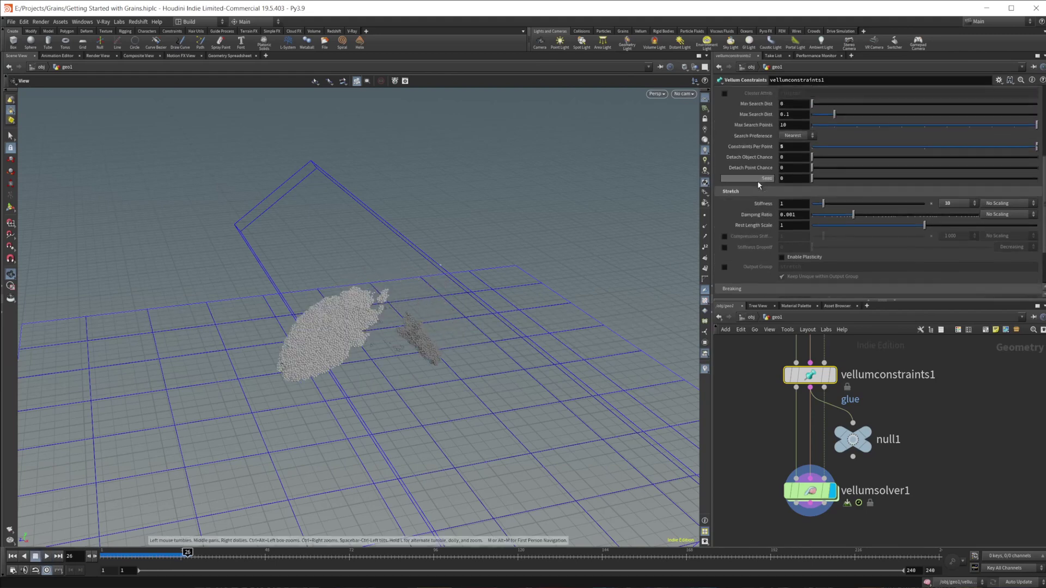
left_click(807, 158)
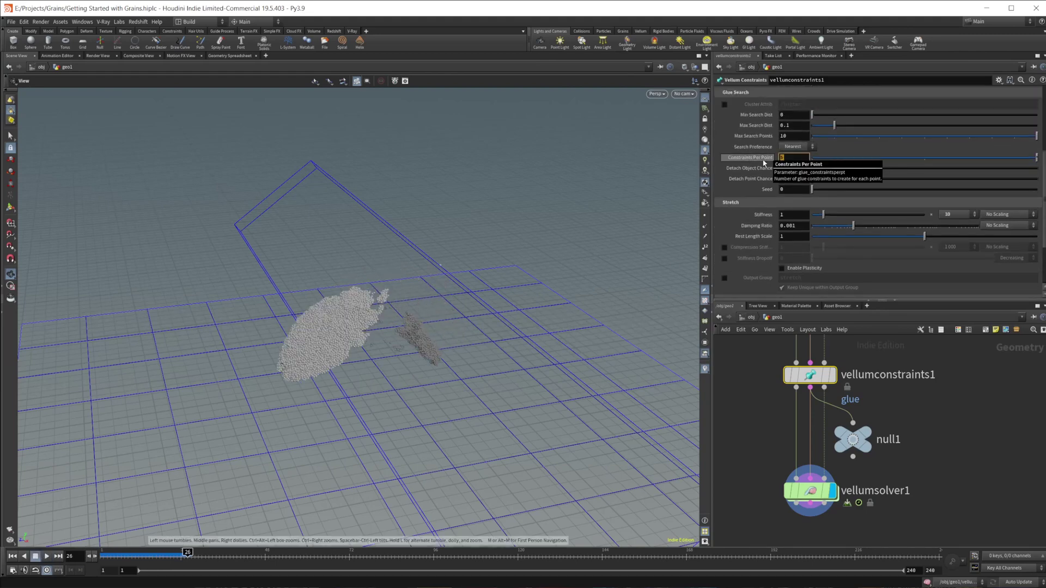
type("20")
key("Return")
left_click(12, 556)
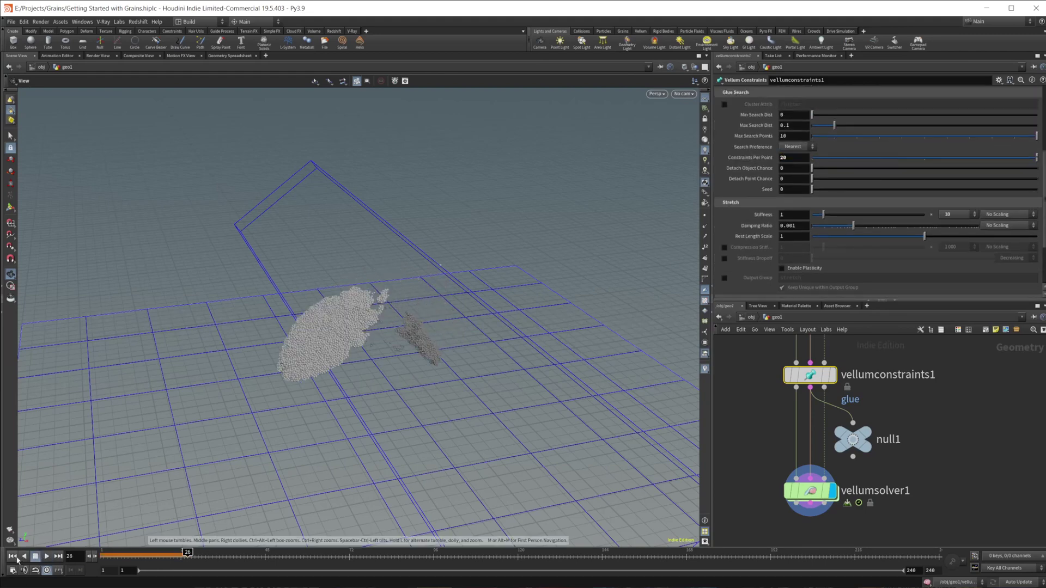
Step: Play the simulation, examine from several angles how the glued grains slide off the collider and land, and return to the first frame
left_click(46, 556)
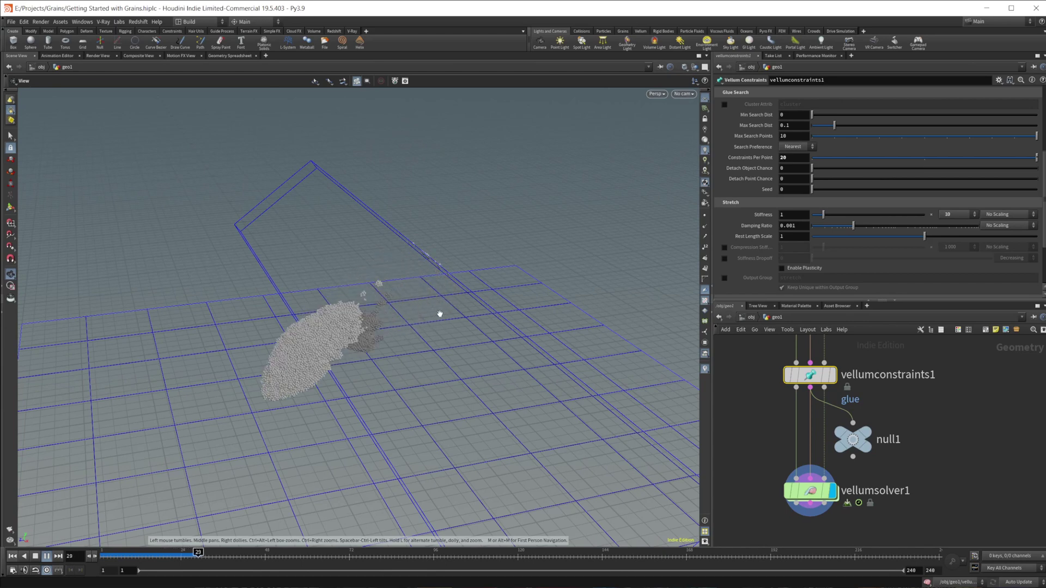
left_click_drag(362, 329, 321, 327)
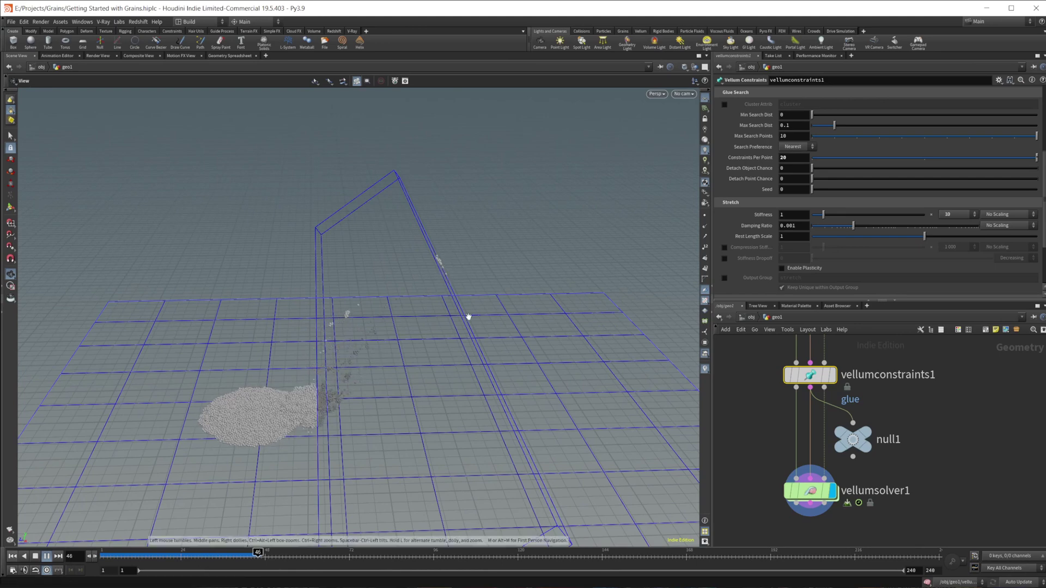
left_click_drag(333, 390, 313, 366)
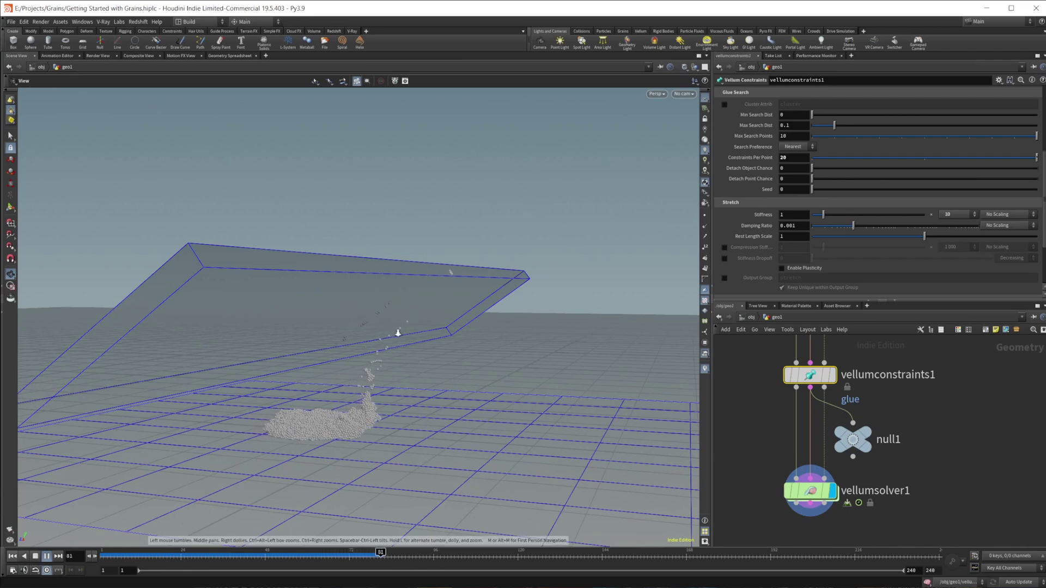
left_click_drag(429, 334, 438, 333)
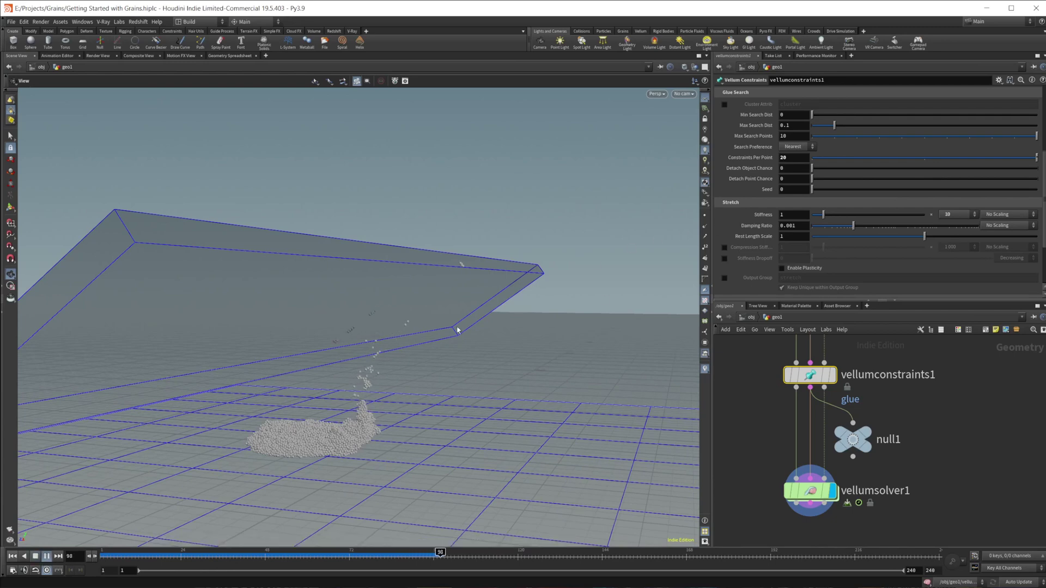
left_click_drag(458, 341, 468, 345)
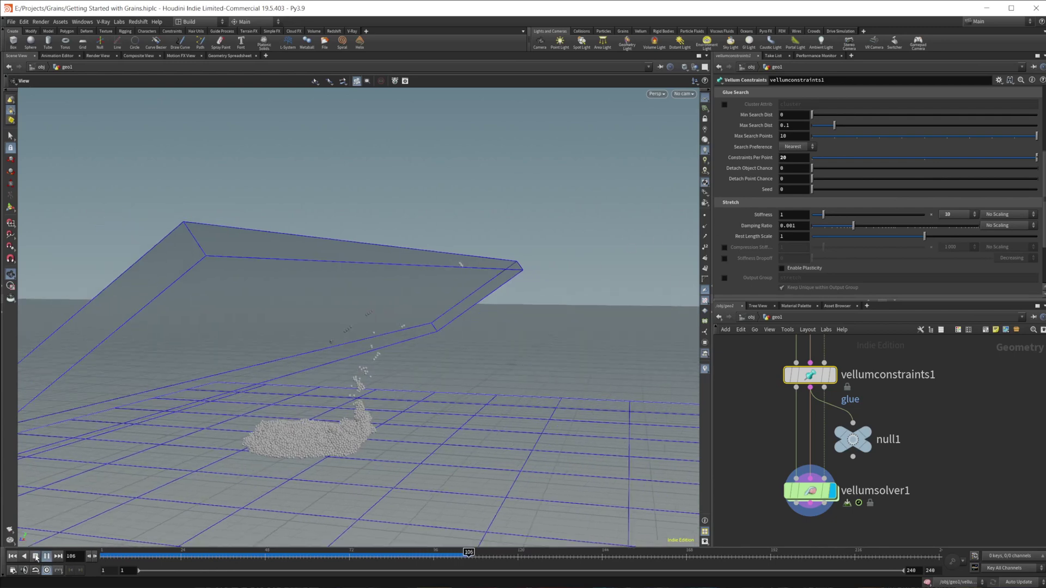
left_click(14, 559)
left_click(12, 556)
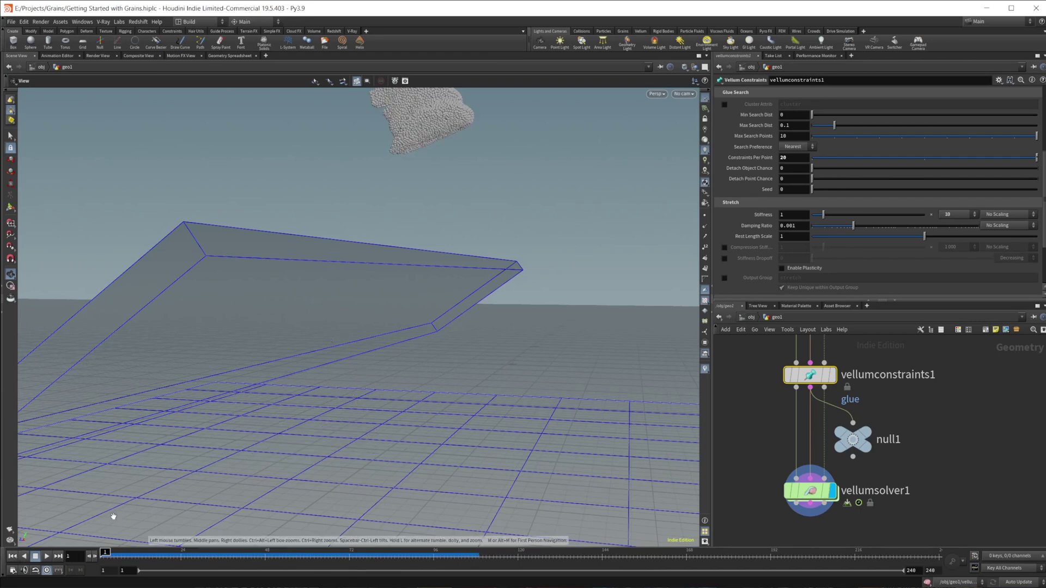
left_click_drag(387, 264, 393, 217)
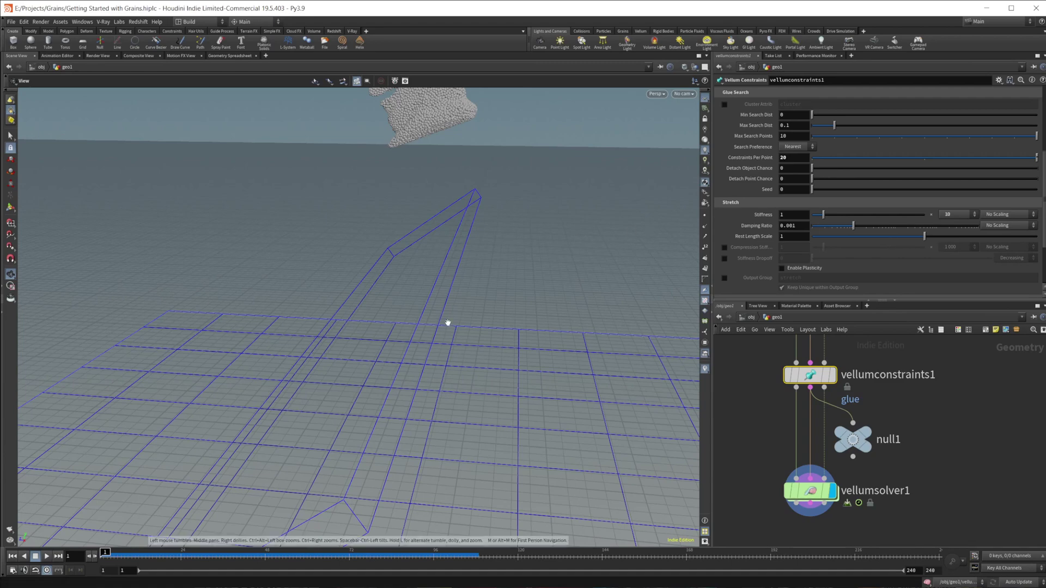
left_click_drag(449, 322, 460, 252)
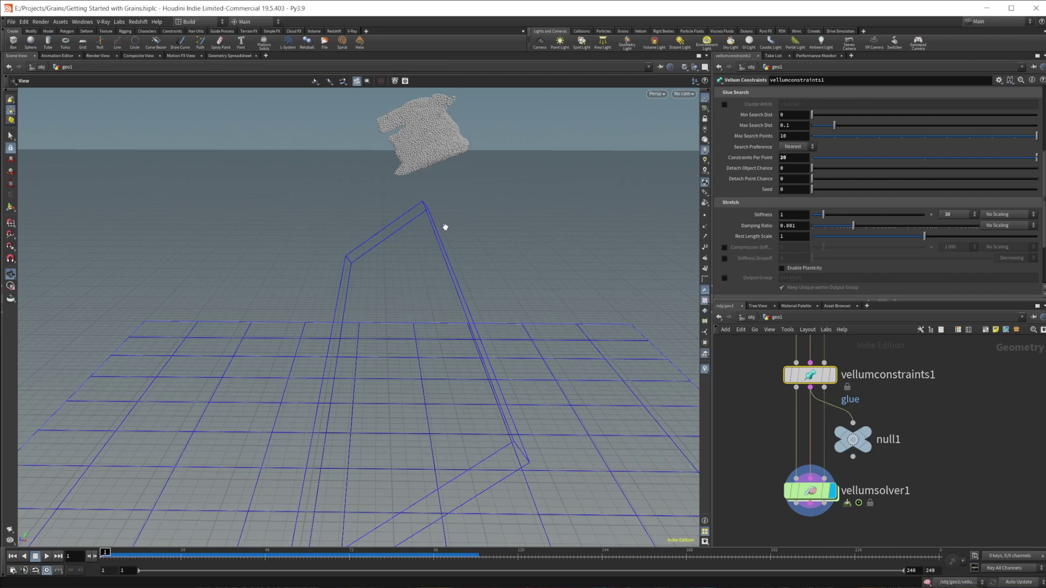
scroll(868, 259, "up", 2)
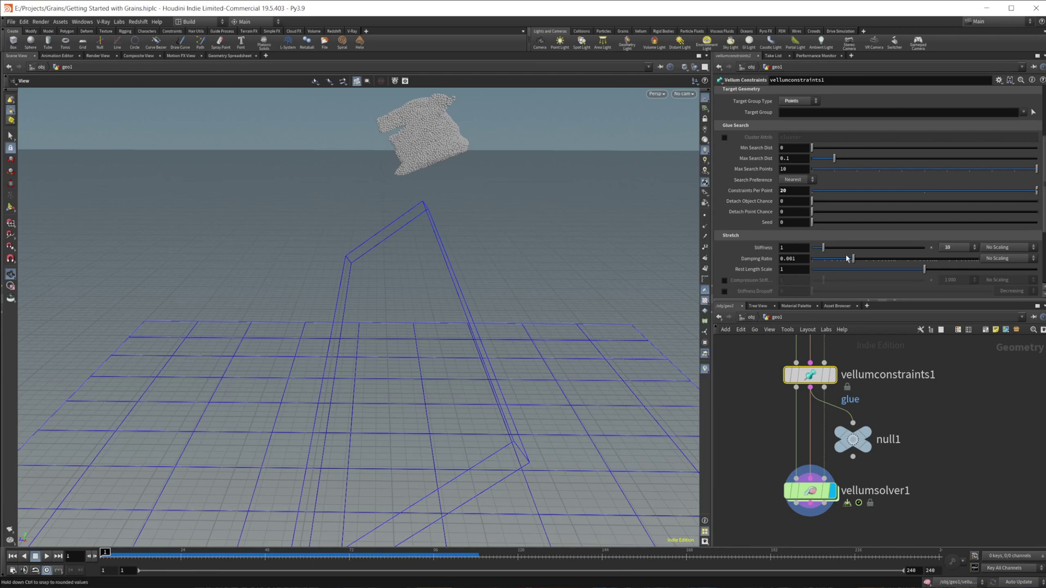
mouse_move(733, 284)
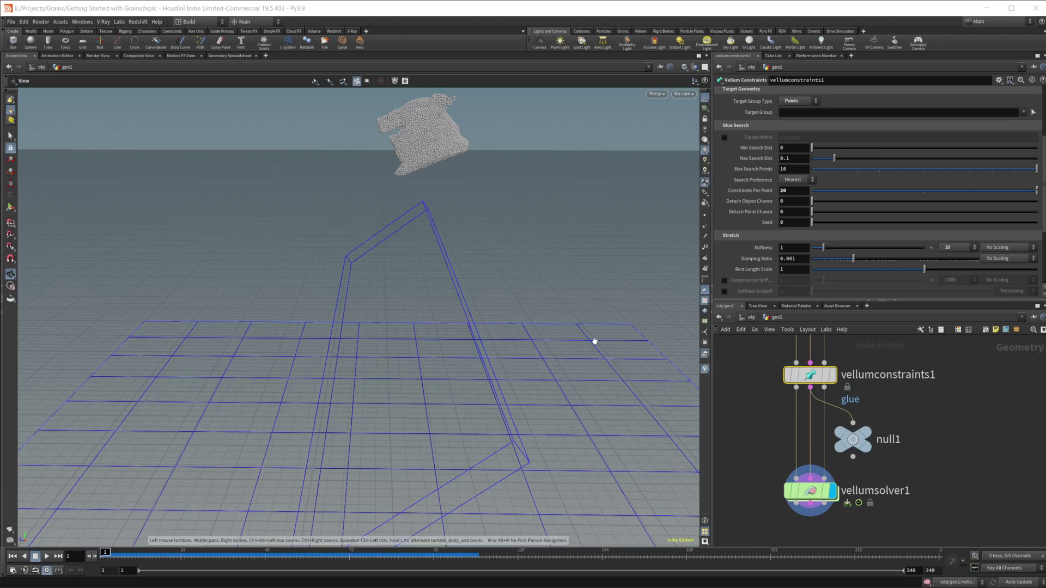
Step: Select the vellumconstraints_grain1 node and review its grain settings and its connection to vellumconstraints1
middle_click_drag(762, 402, 792, 477)
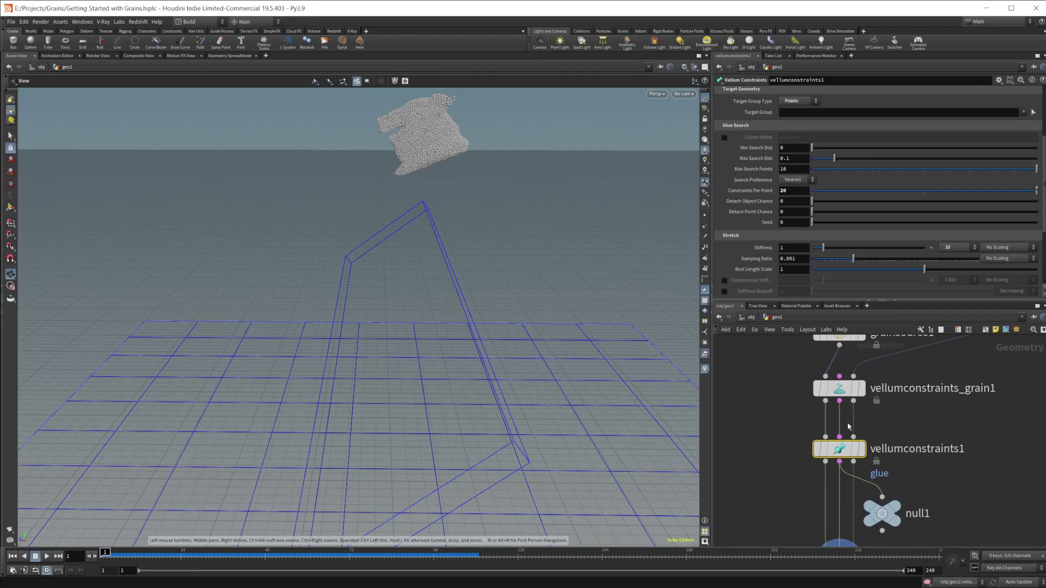
middle_click_drag(931, 399, 864, 354)
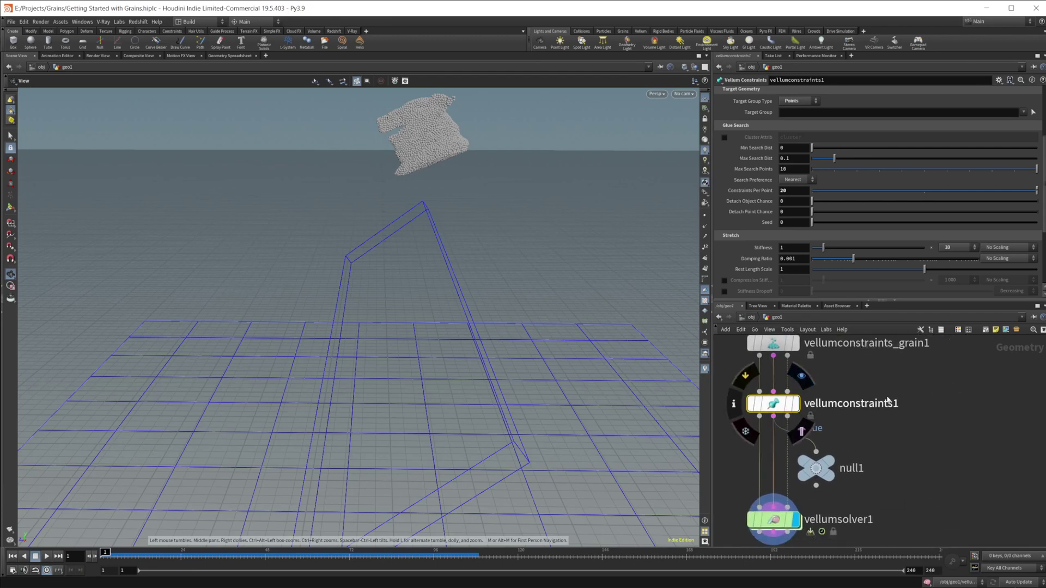
middle_click_drag(866, 402, 924, 426)
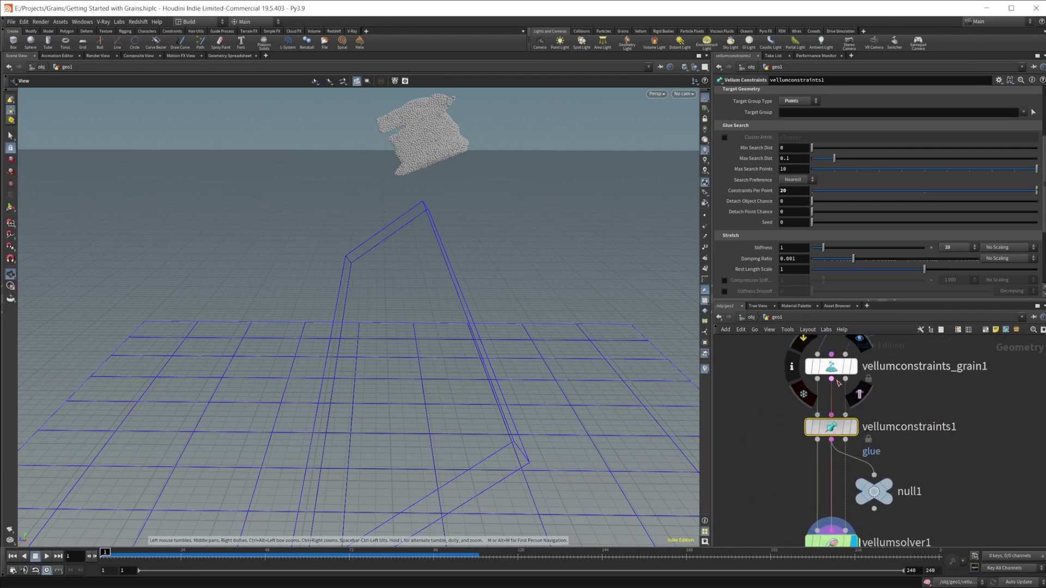
left_click(844, 364)
middle_click_drag(945, 464, 930, 404)
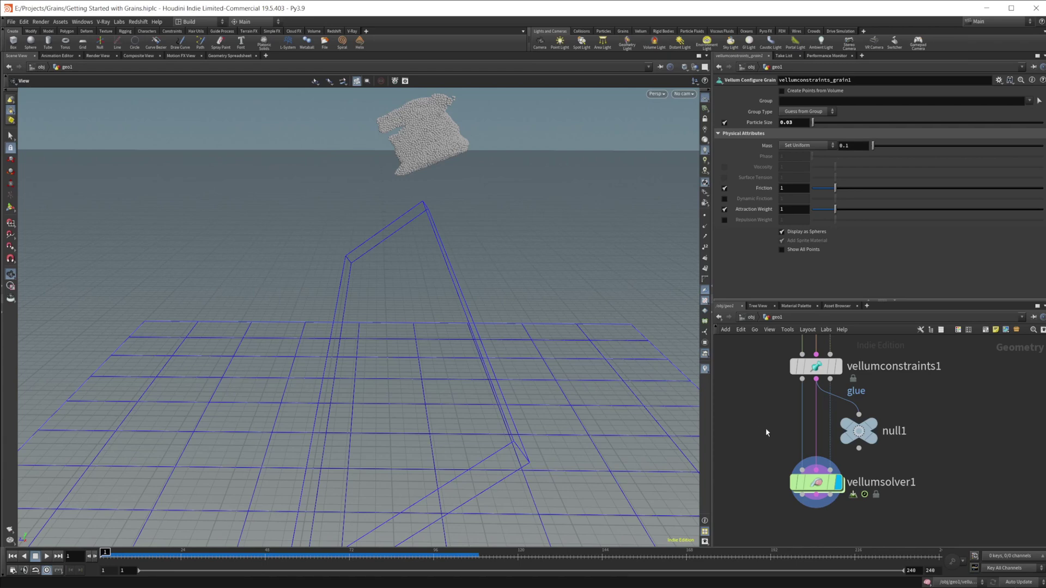
middle_click_drag(892, 416, 882, 484)
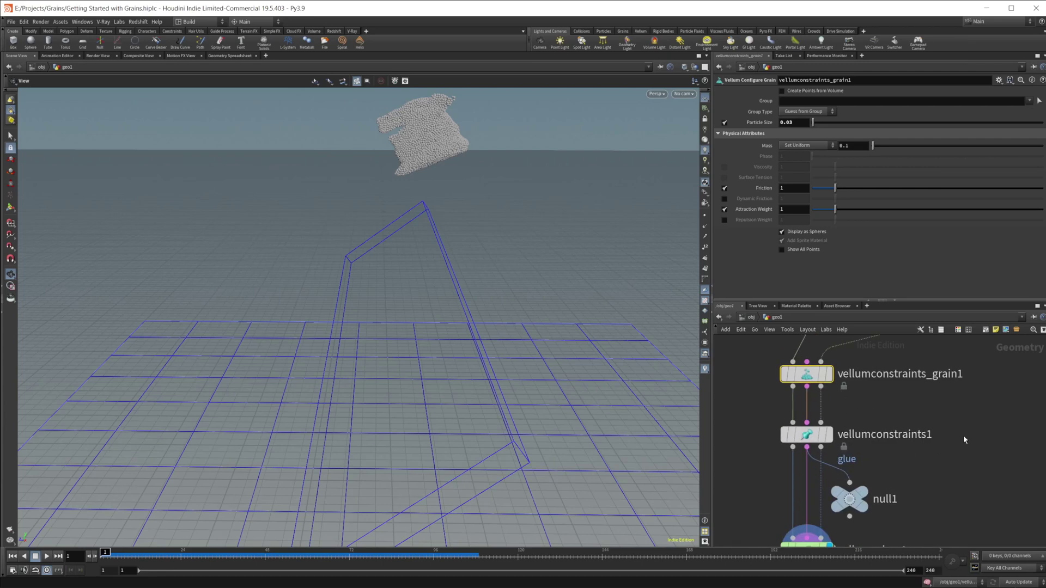
left_click(888, 436)
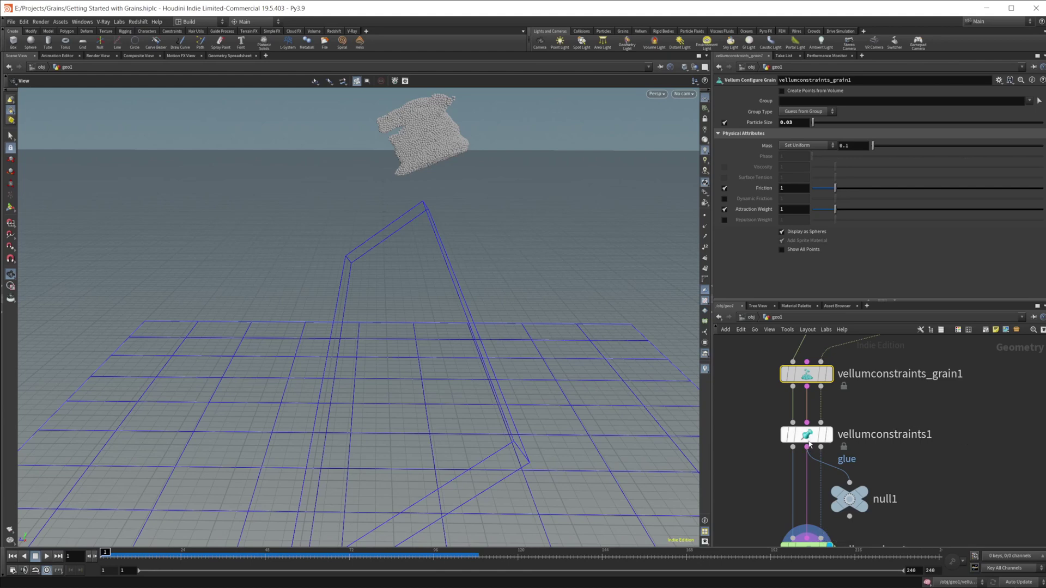